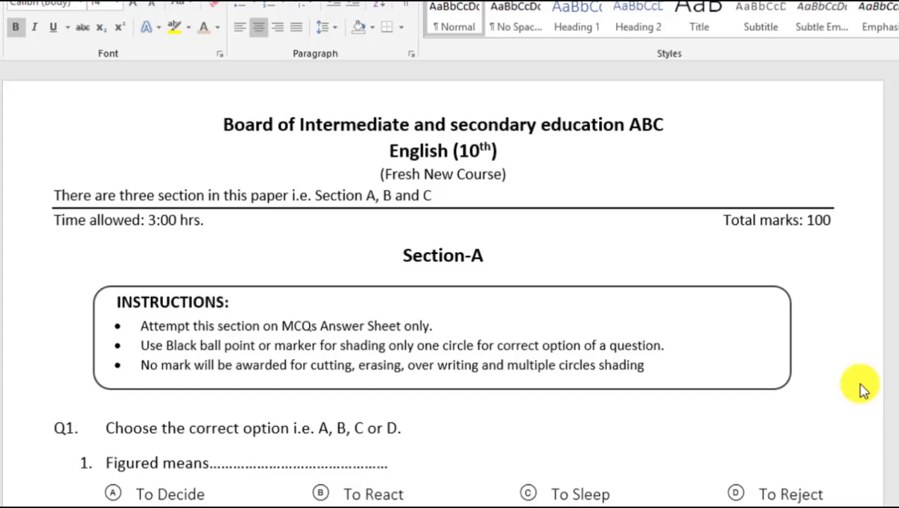
# - Create a new blank Word document, Document4, for the exam paper
pyautogui.scroll(-1, 864, 390)
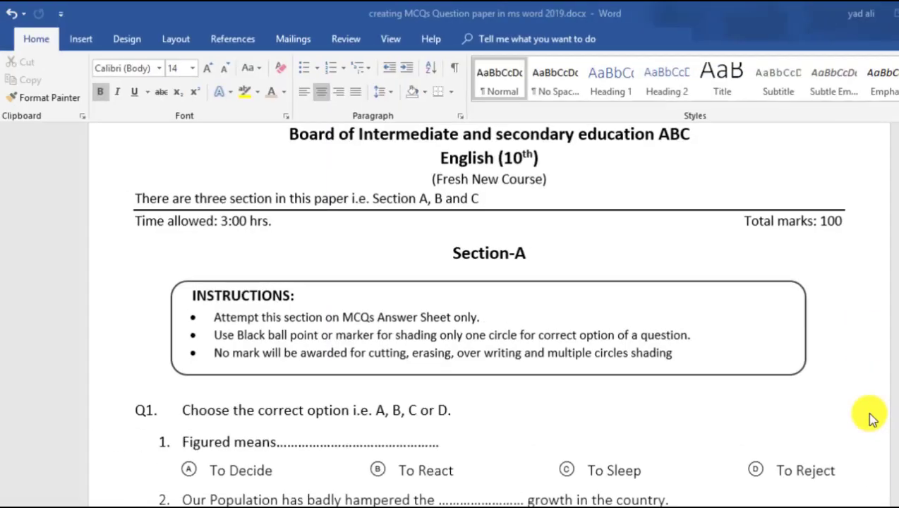
pyautogui.scroll(1, 864, 390)
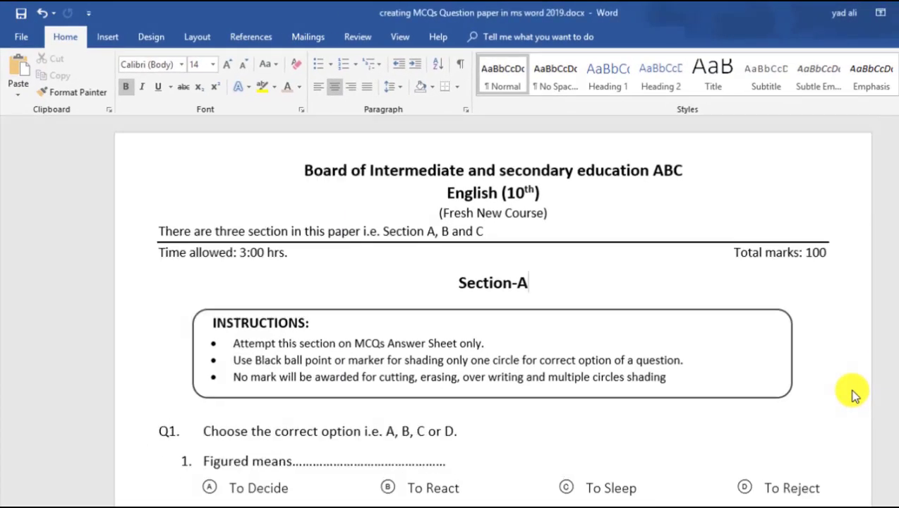
pyautogui.click(27, 39)
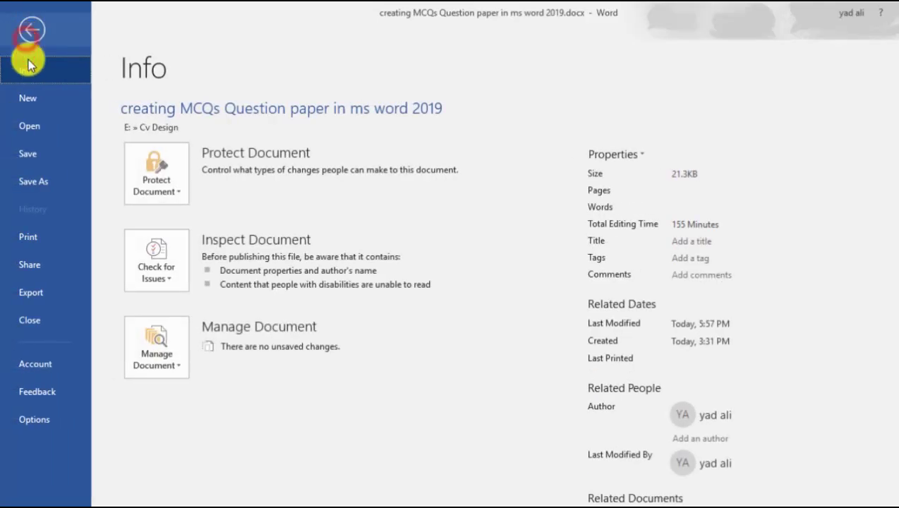
pyautogui.click(36, 101)
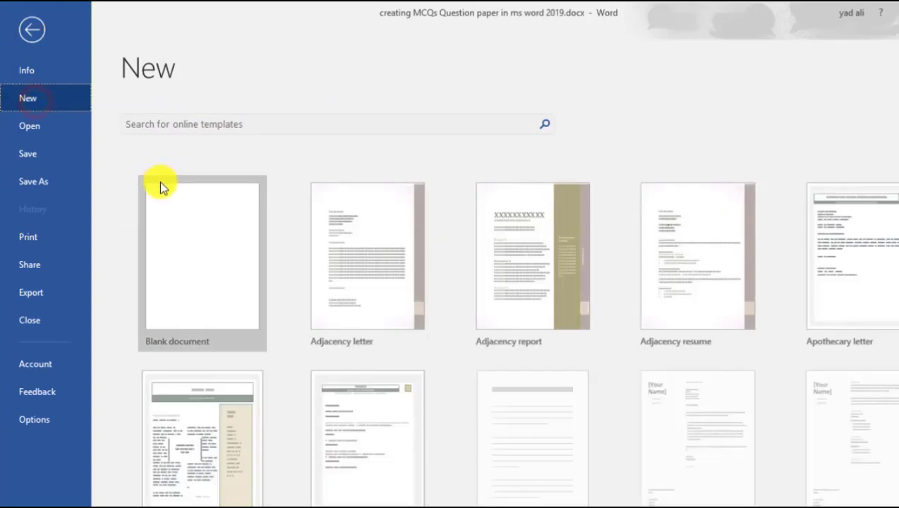
pyautogui.click(205, 281)
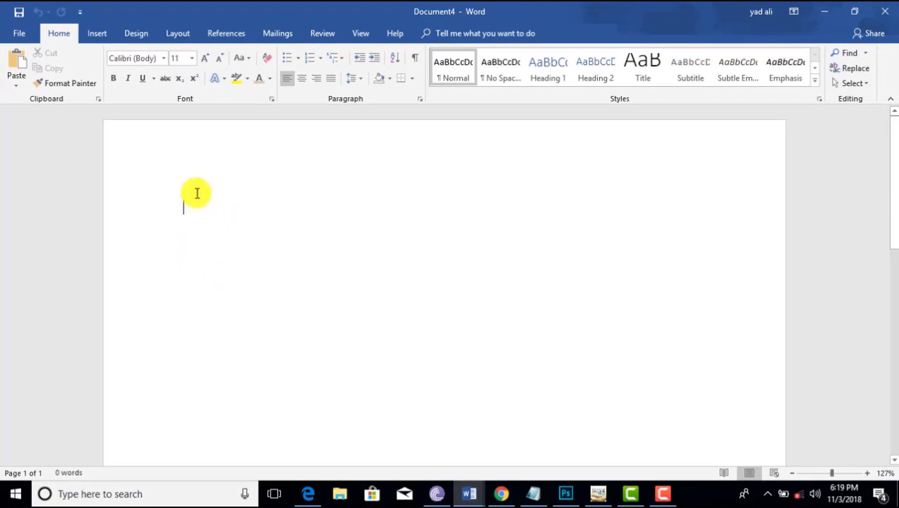
# - Set custom margins of 0.3" top and bottom and 0.5" left and right on A4 paper
pyautogui.click(178, 33)
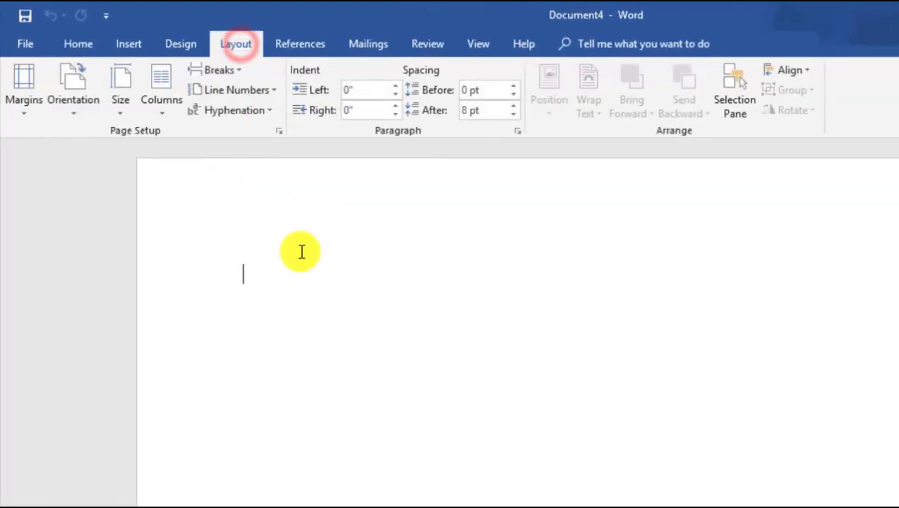
pyautogui.click(33, 119)
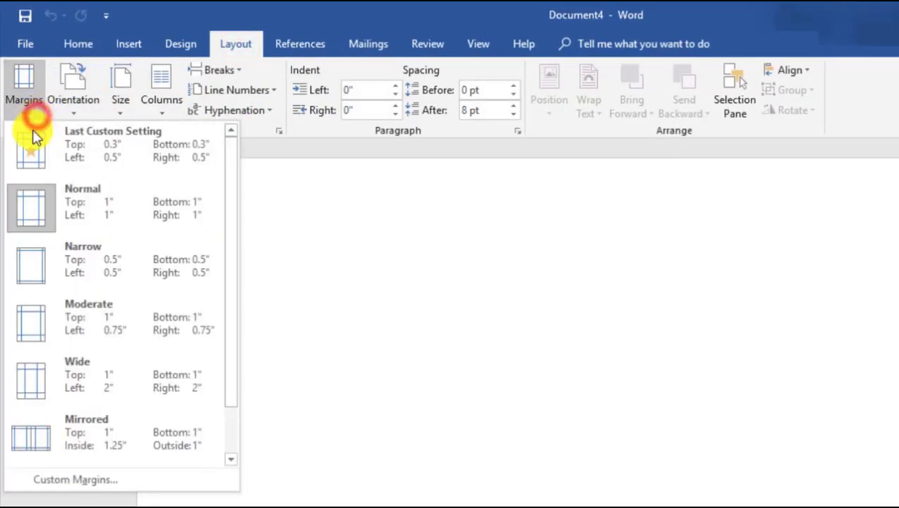
pyautogui.click(79, 480)
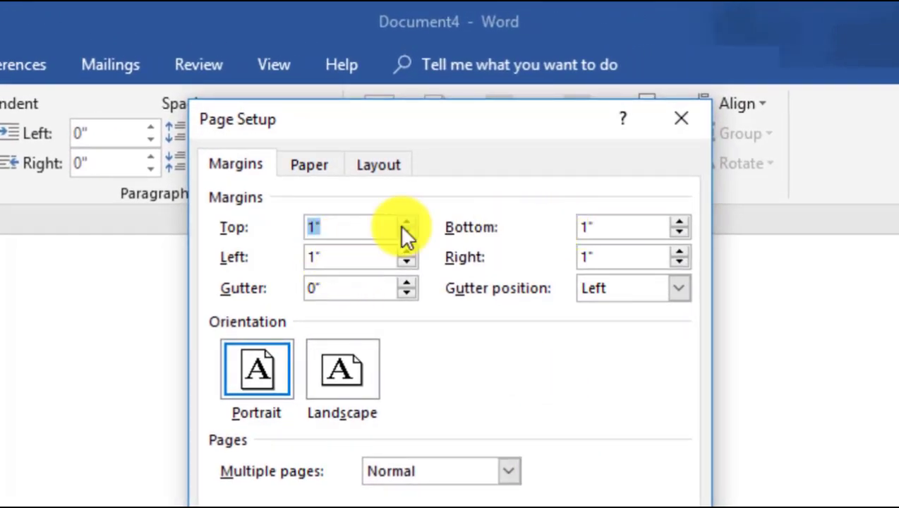
pyautogui.write('.5')
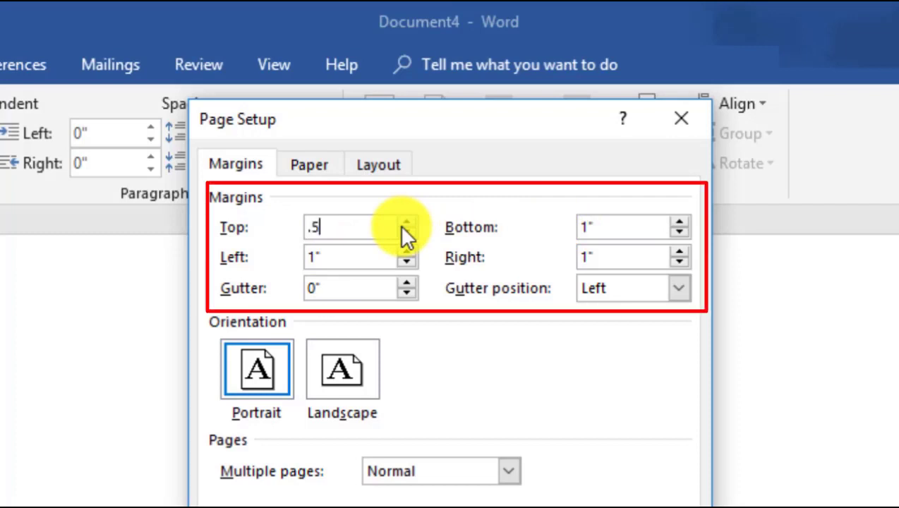
pyautogui.click(322, 225)
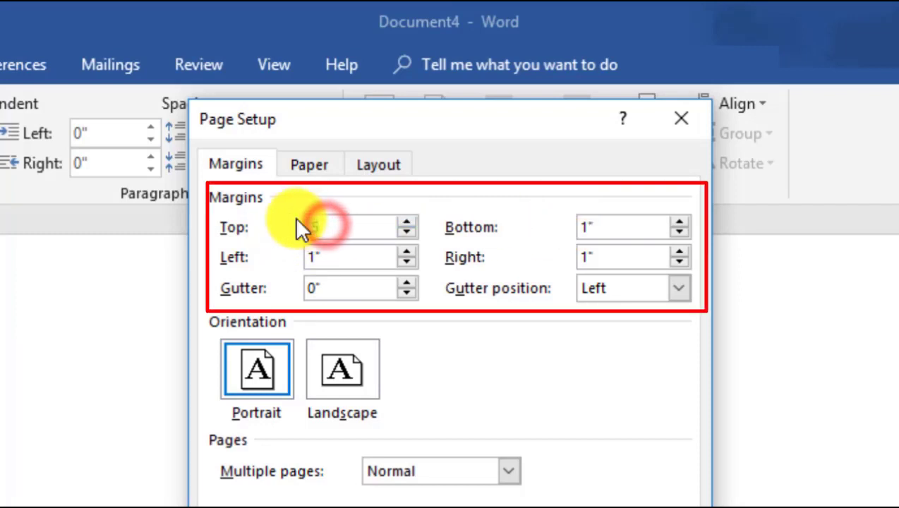
pyautogui.write('0.3')
pyautogui.click(612, 227)
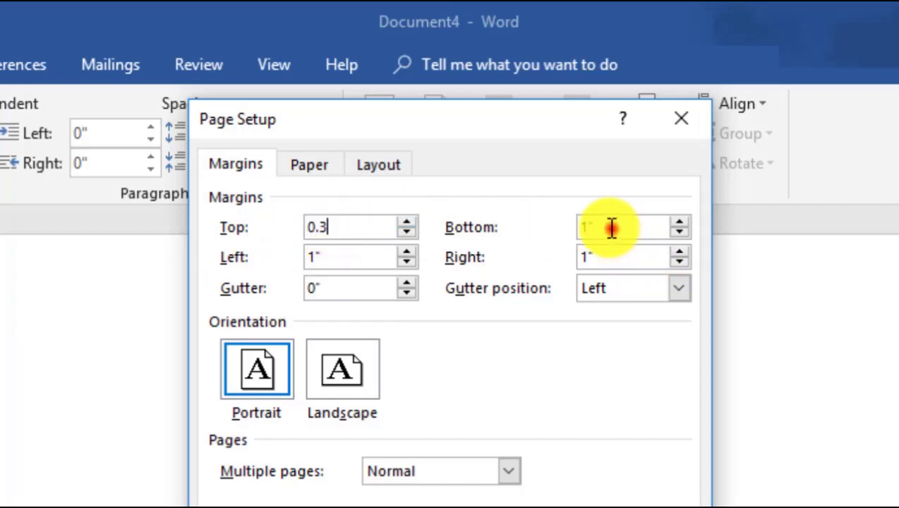
pyautogui.write('0.3')
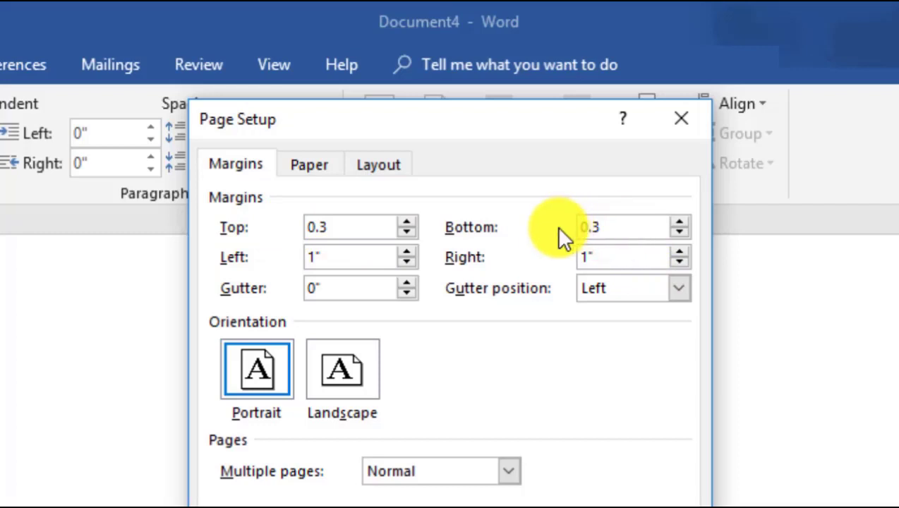
pyautogui.click(327, 257)
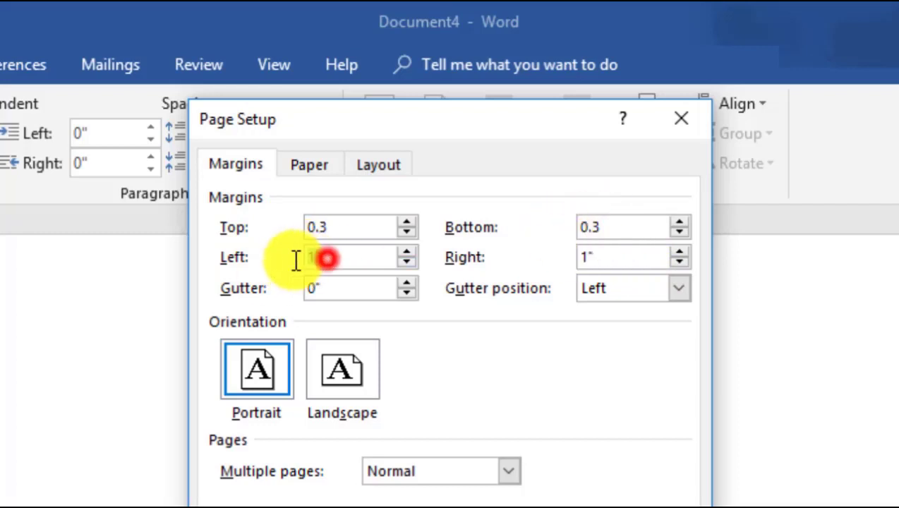
pyautogui.write('.5')
pyautogui.press('Tab')
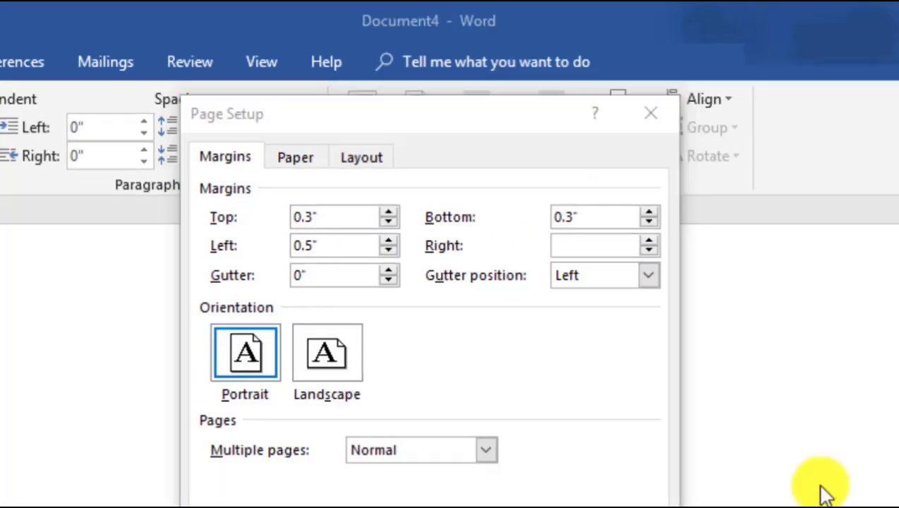
pyautogui.click(599, 244)
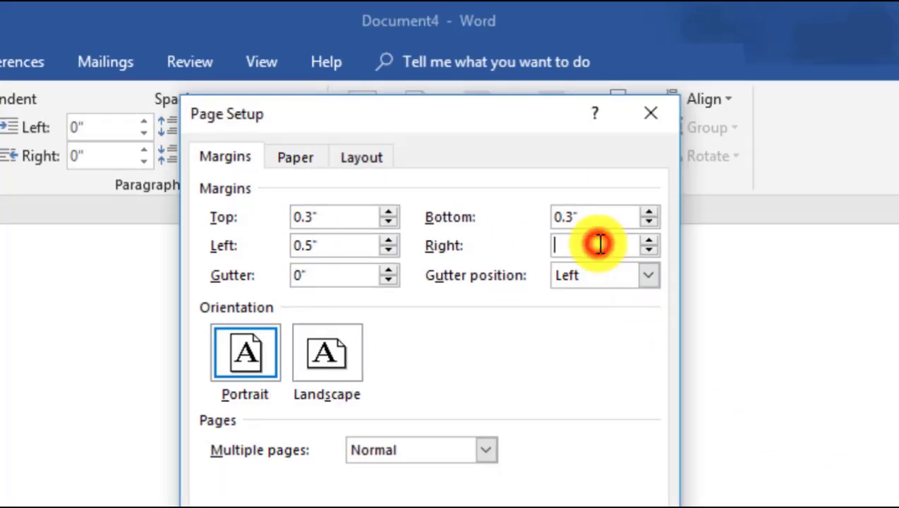
pyautogui.write('.5')
pyautogui.click(300, 158)
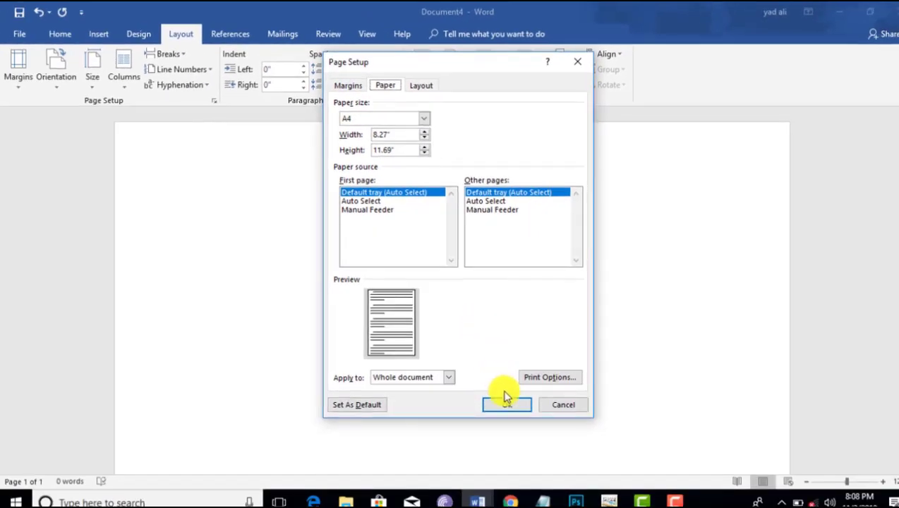
pyautogui.click(506, 402)
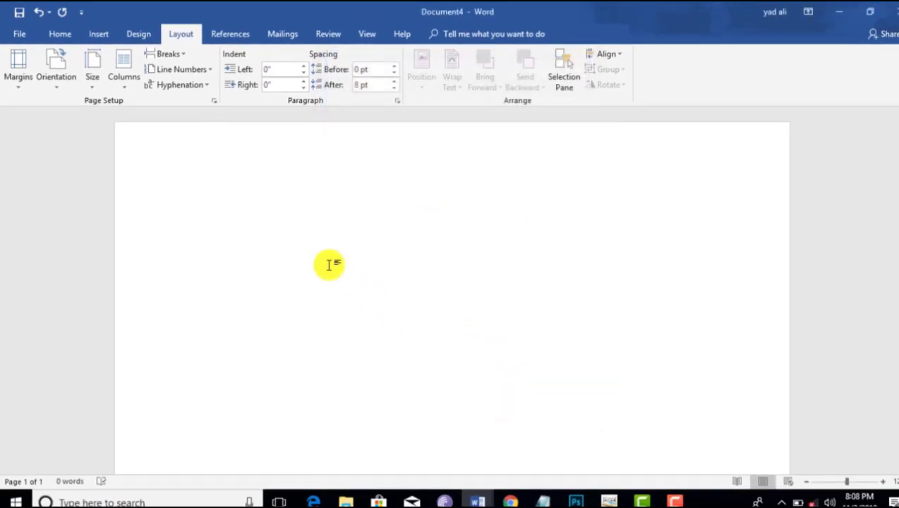
# - Type the headings 'Board of Intermediate and secondary education ABC', 'English (10th)' and '(Fresh New Course)'
pyautogui.click(176, 160)
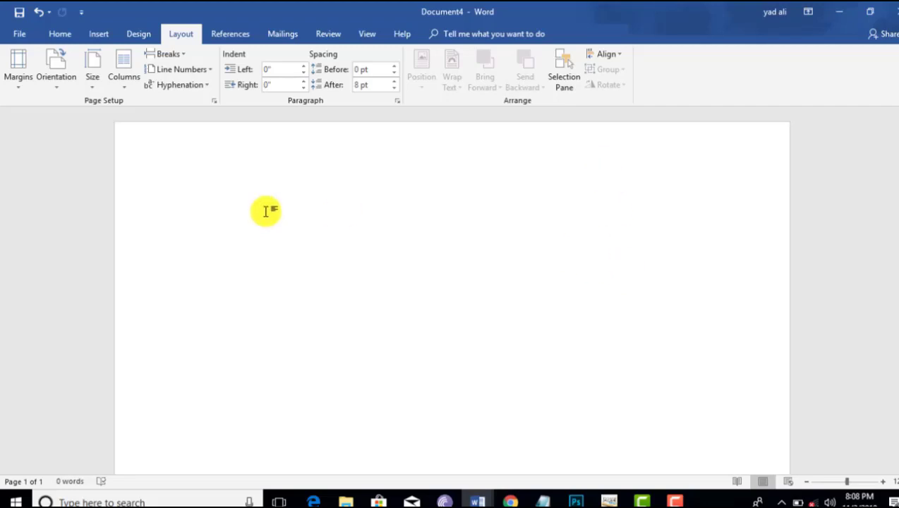
pyautogui.write('Board')
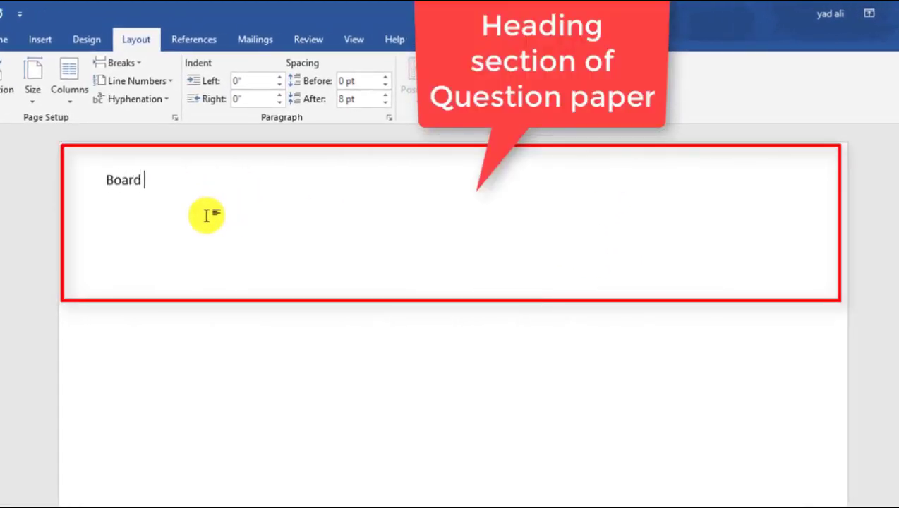
pyautogui.write('\\ir')
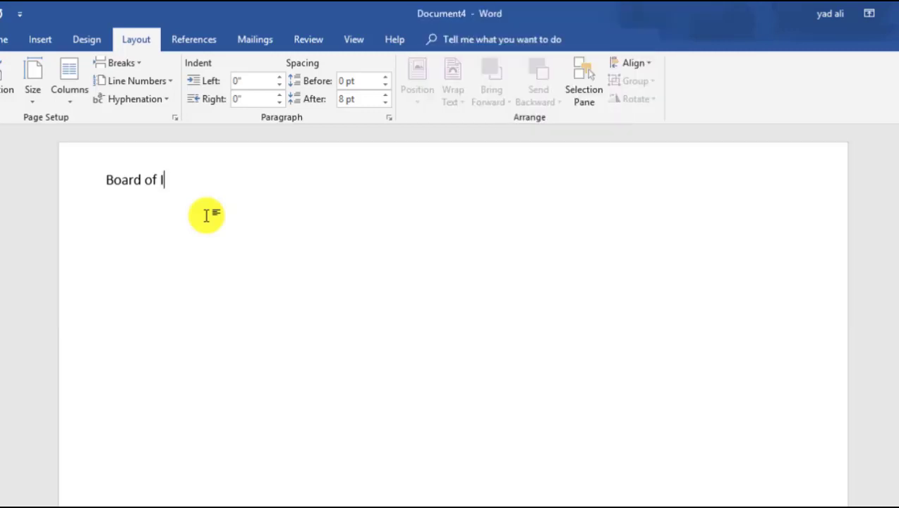
pyautogui.write('ntermedia')
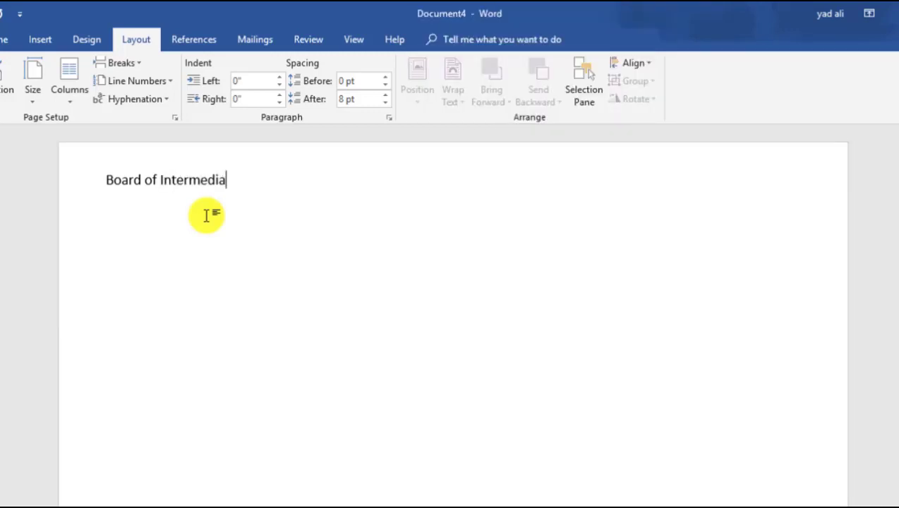
pyautogui.write('te and second')
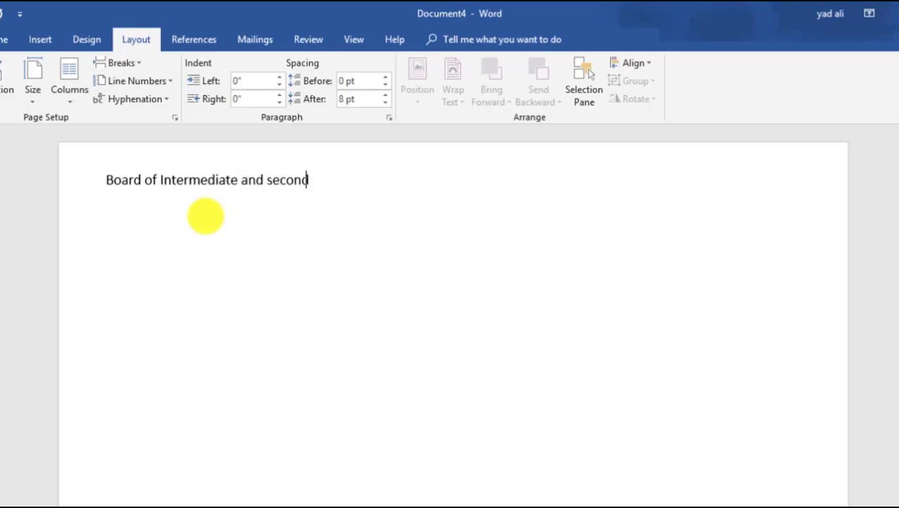
pyautogui.write('ary educa')
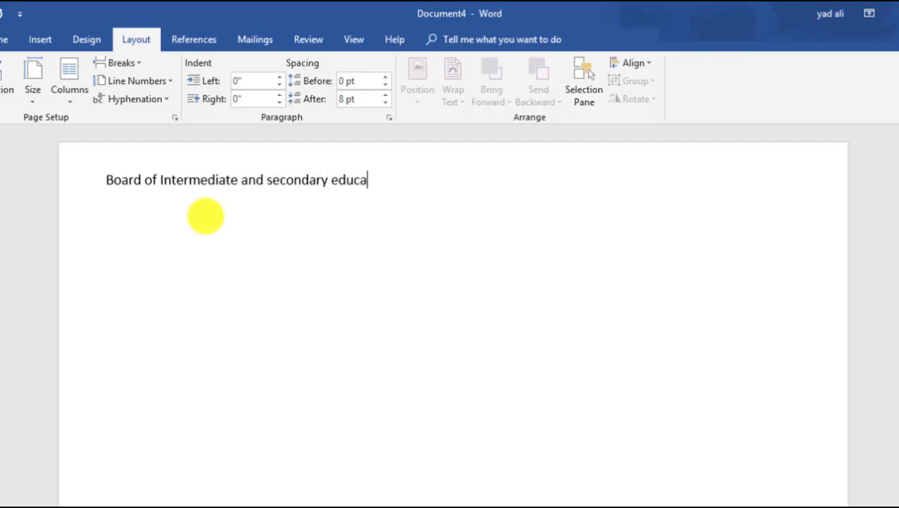
pyautogui.write('tion ')
pyautogui.write('ABC')
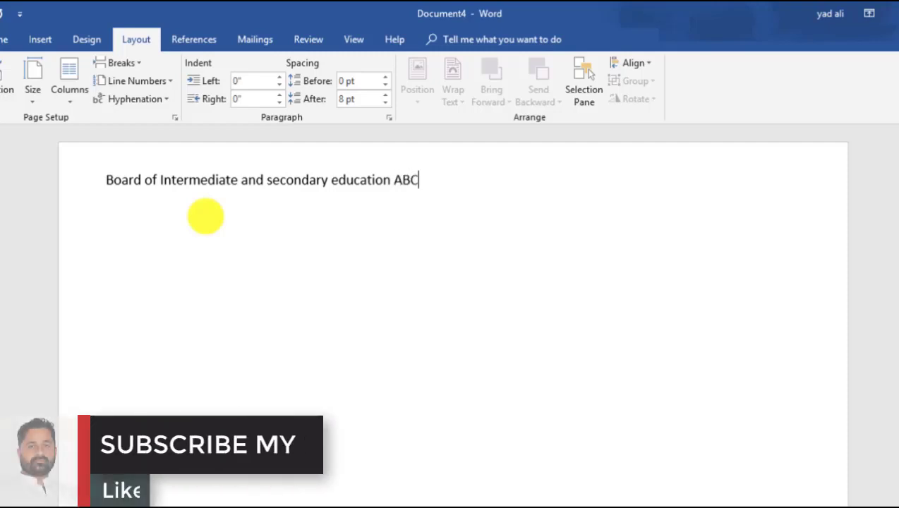
pyautogui.press('Return')
pyautogui.write('ngl')
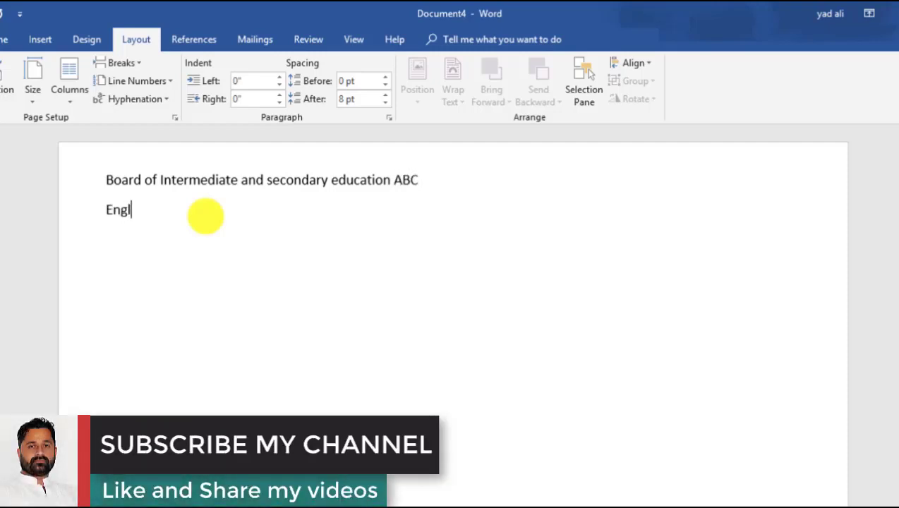
pyautogui.write('ish')
pyautogui.write('1')
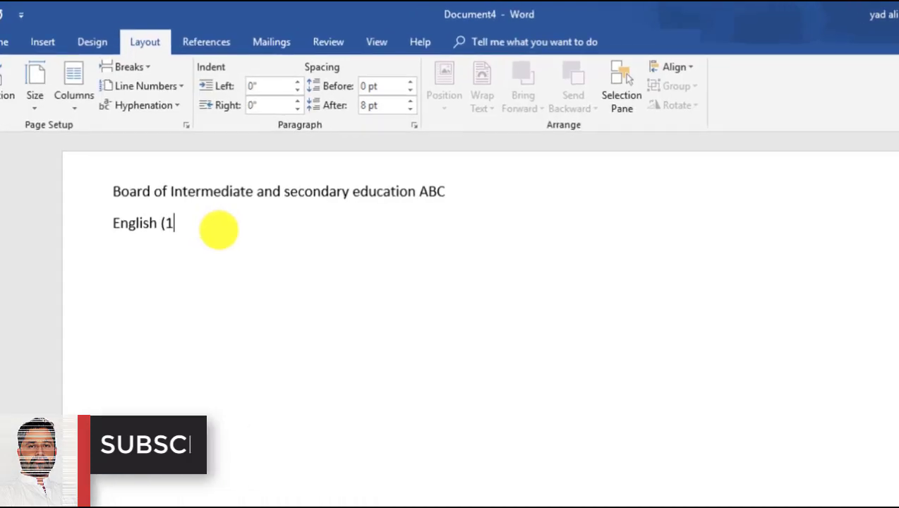
pyautogui.write('0th ')
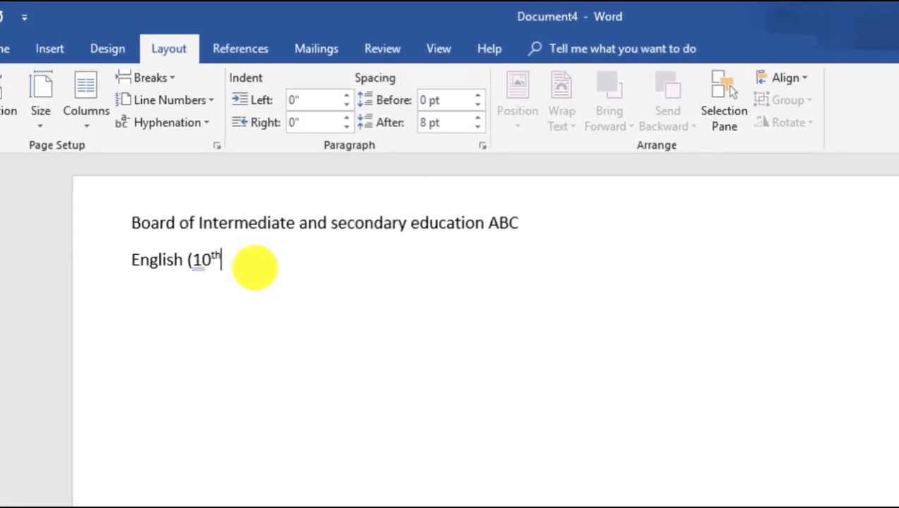
pyautogui.write(')')
pyautogui.write('res')
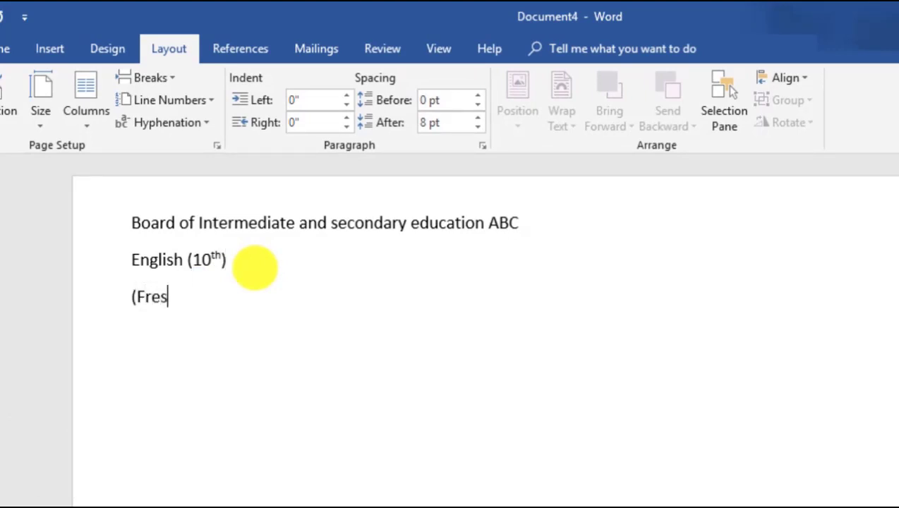
pyautogui.write('hN')
pyautogui.write('w')
pyautogui.press('BackSpace')
pyautogui.press('BackSpace')
pyautogui.write('ew C')
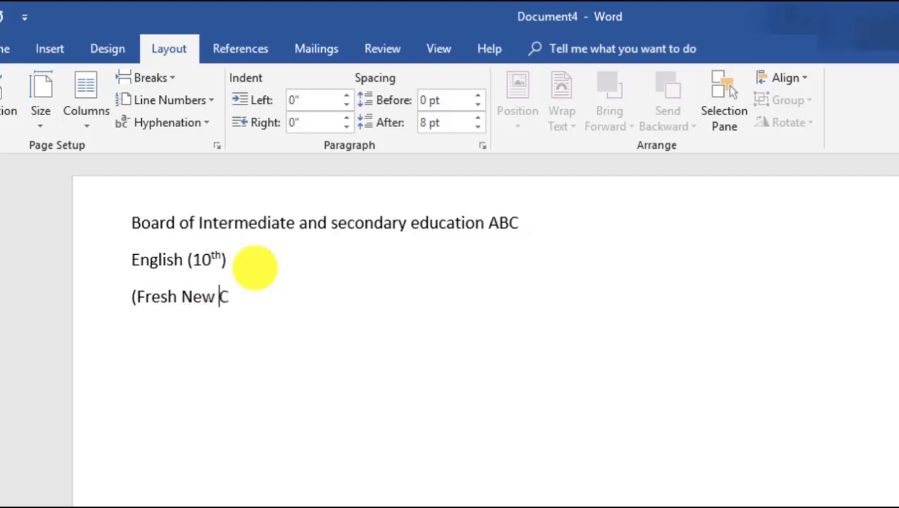
pyautogui.write('ourd')
pyautogui.press('BackSpace')
pyautogui.write('se')
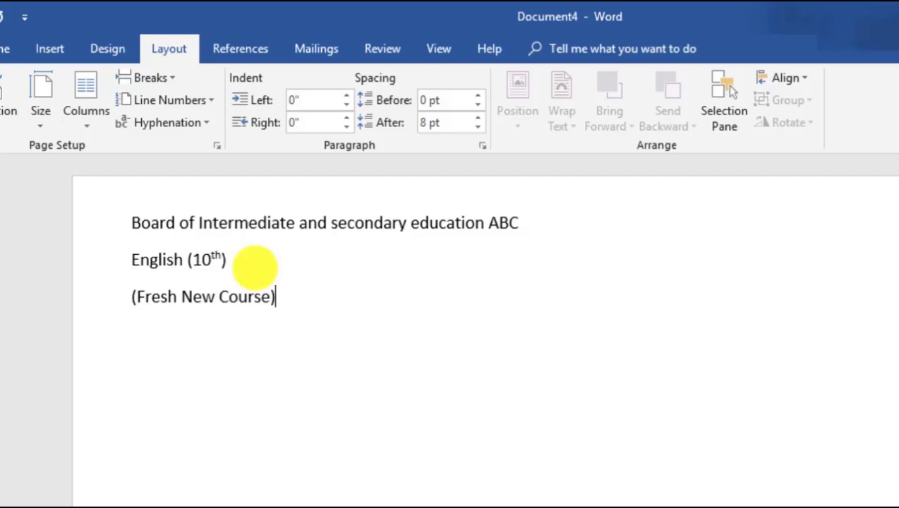
# - Center all three heading lines and make the first two bold at 14 pt
pyautogui.moveTo(125, 221)
pyautogui.mouseDown()
pyautogui.moveTo(239, 286)
pyautogui.moveTo(314, 307)
pyautogui.mouseUp()
pyautogui.click(15, 49)
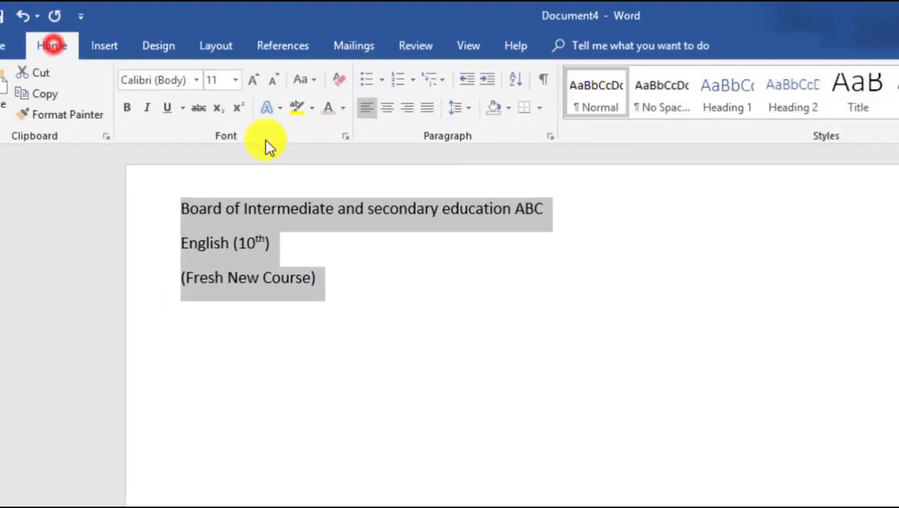
pyautogui.click(387, 108)
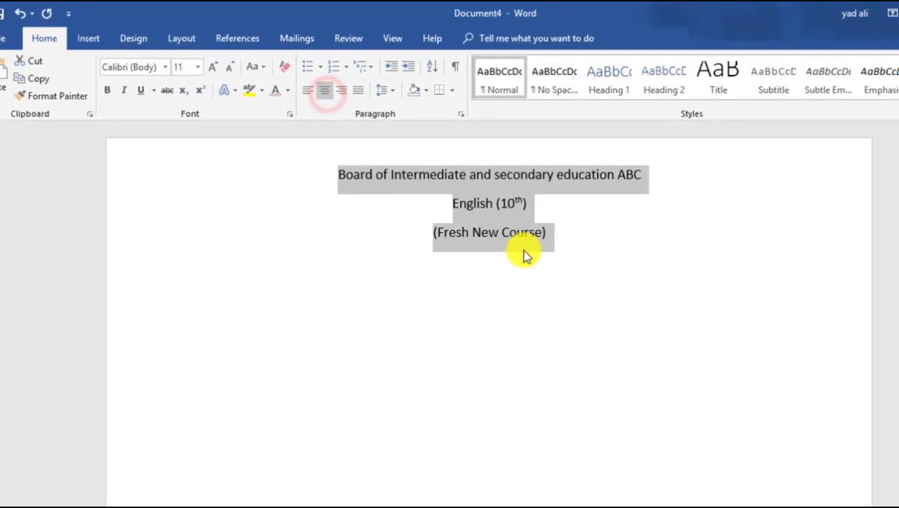
pyautogui.moveTo(524, 200); pyautogui.dragTo(302, 162)
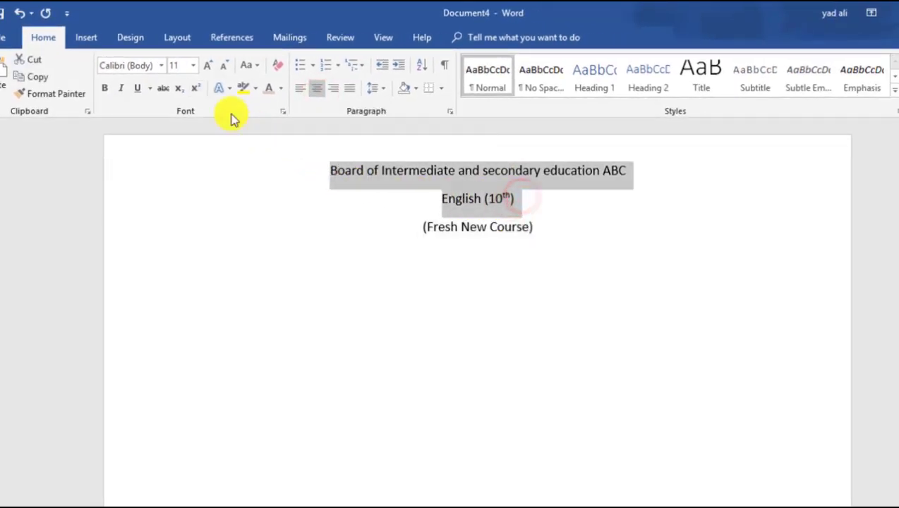
pyautogui.click(174, 65)
pyautogui.write('14')
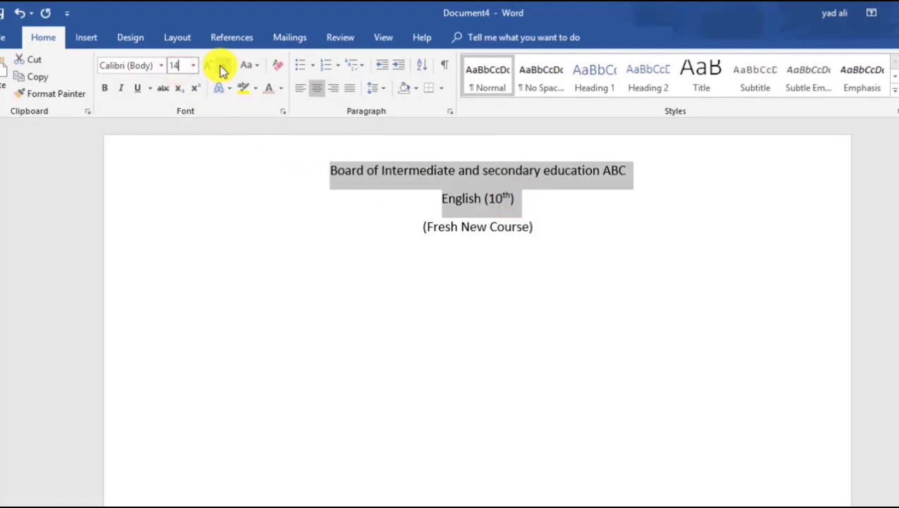
pyautogui.press('Return')
pyautogui.click(107, 89)
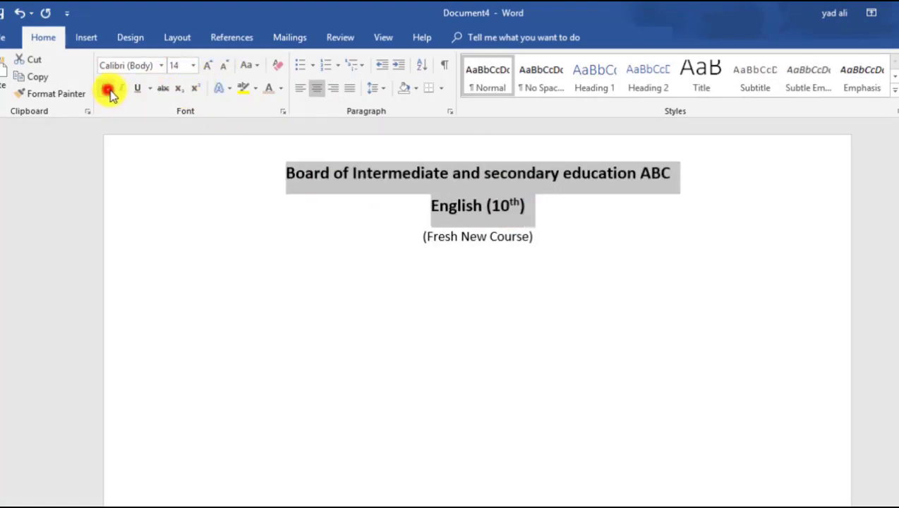
pyautogui.click(427, 205)
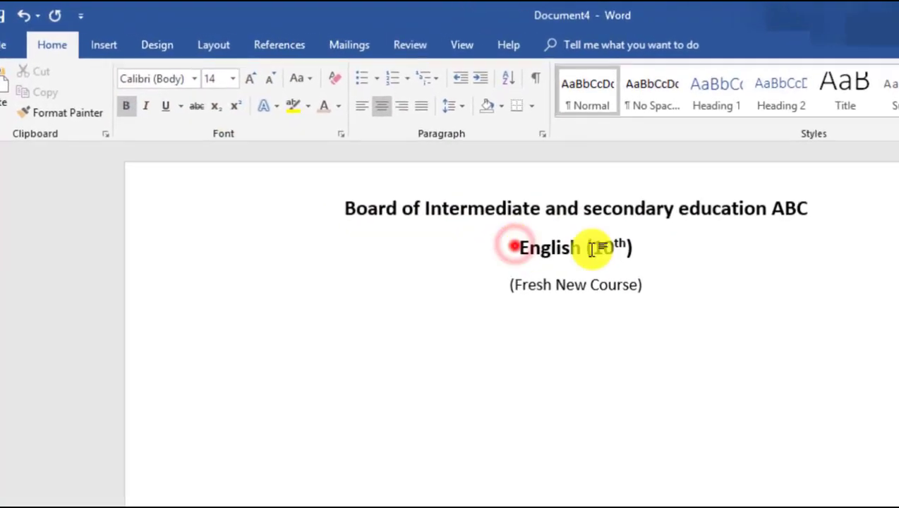
# - Resize the 'English (10th)' and '(Fresh New Course)' lines to 12 pt
pyautogui.moveTo(593, 247); pyautogui.dragTo(633, 247)
pyautogui.click(210, 79)
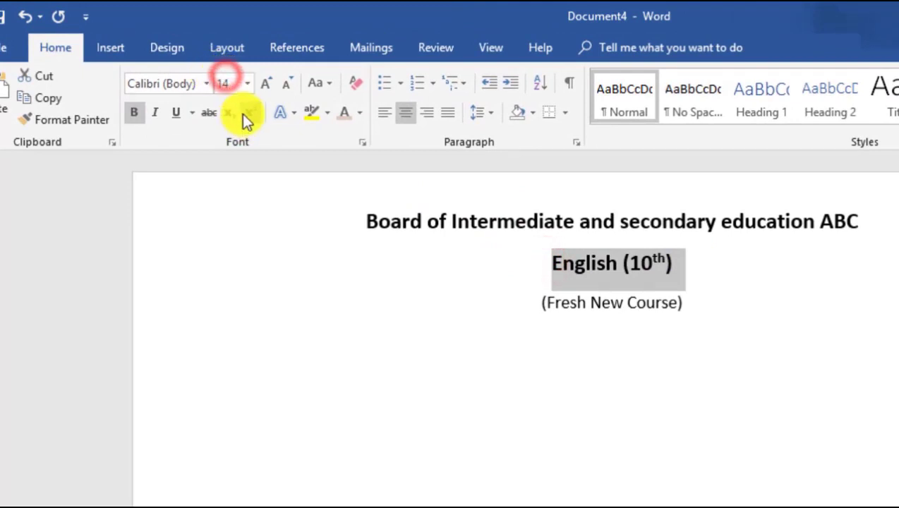
pyautogui.write('12')
pyautogui.press('Return')
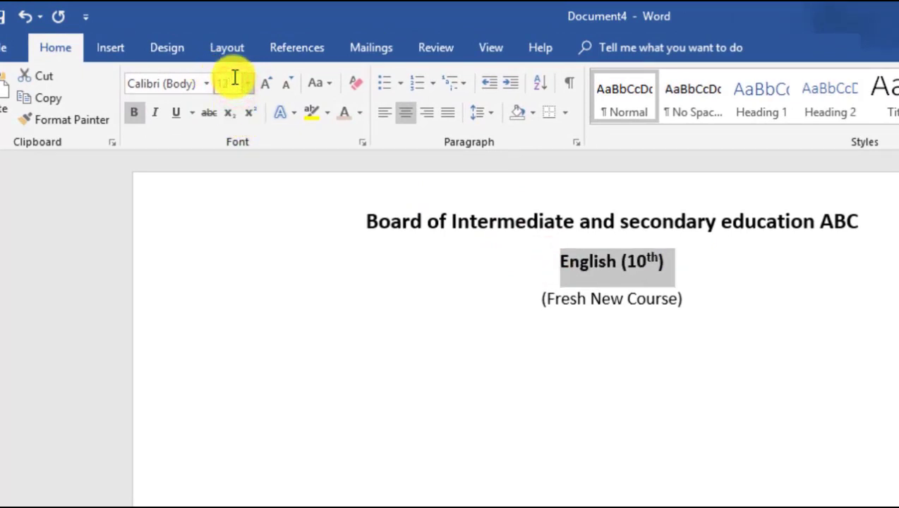
pyautogui.moveTo(542, 299); pyautogui.dragTo(684, 299)
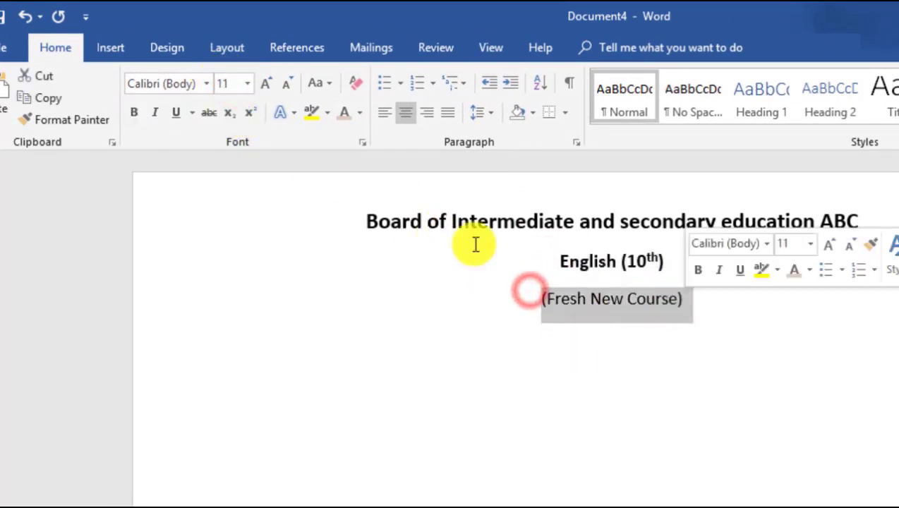
pyautogui.click(232, 83)
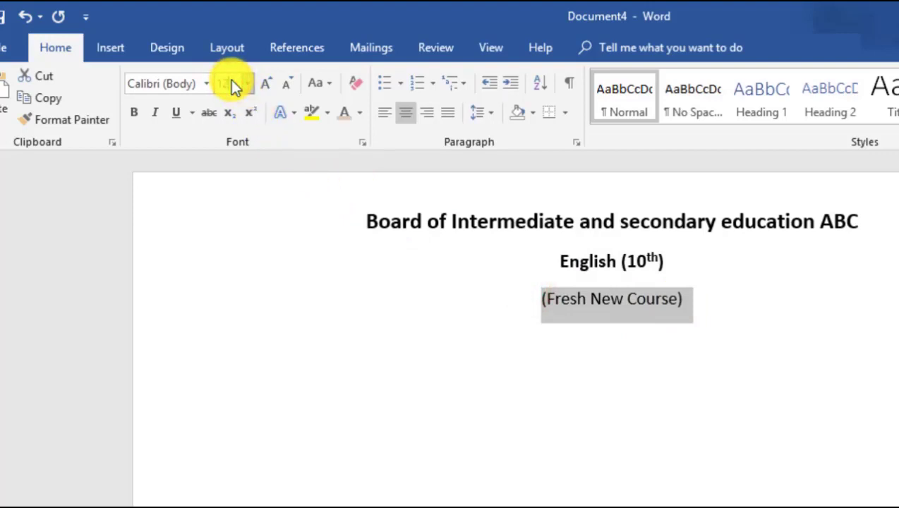
pyautogui.press('Return')
pyautogui.click(414, 243)
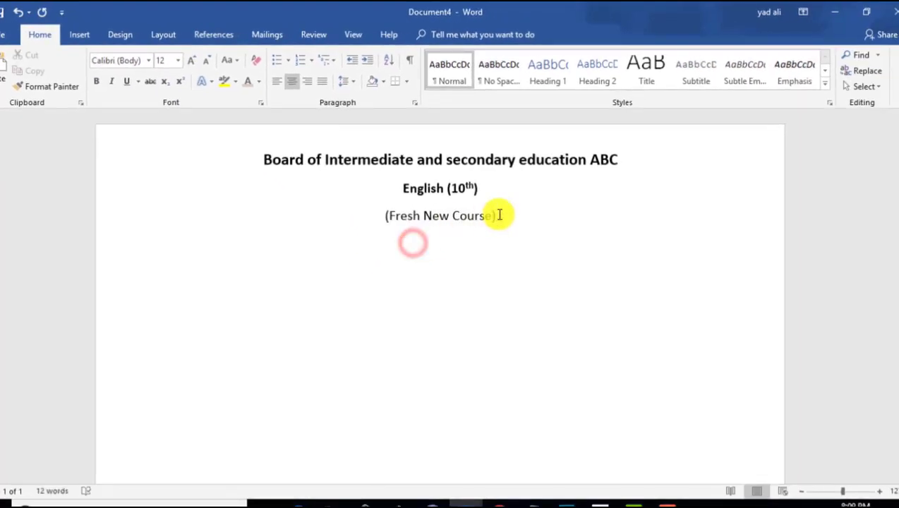
# - Set the spacing after the heading lines to 0 pt and start a new paragraph below
pyautogui.moveTo(499, 215); pyautogui.dragTo(244, 141)
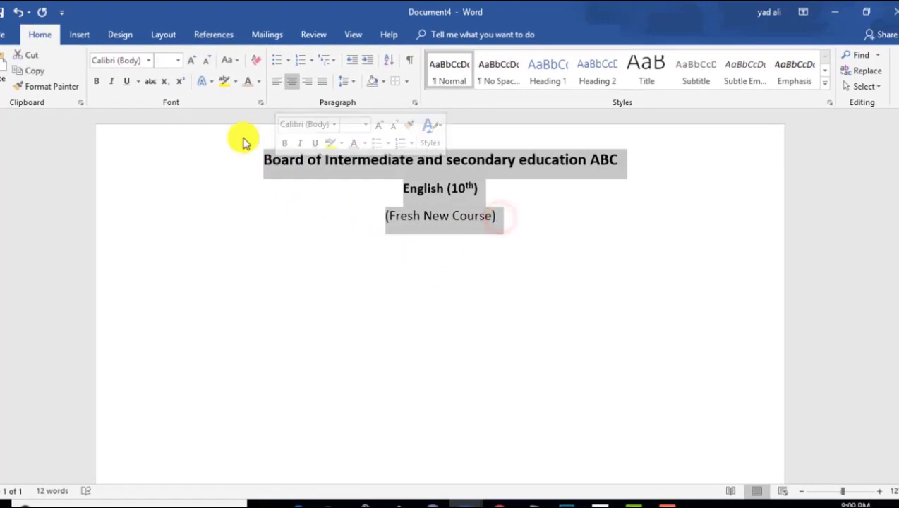
pyautogui.click(167, 34)
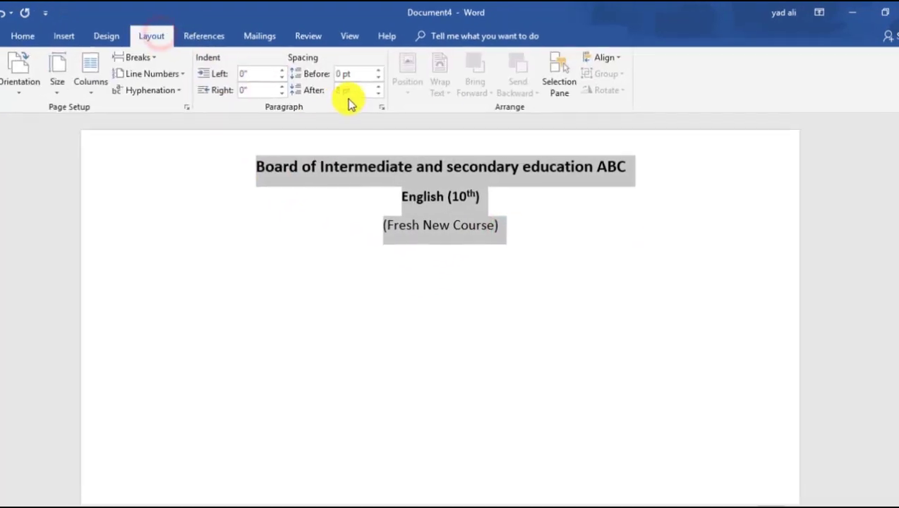
pyautogui.click(378, 94)
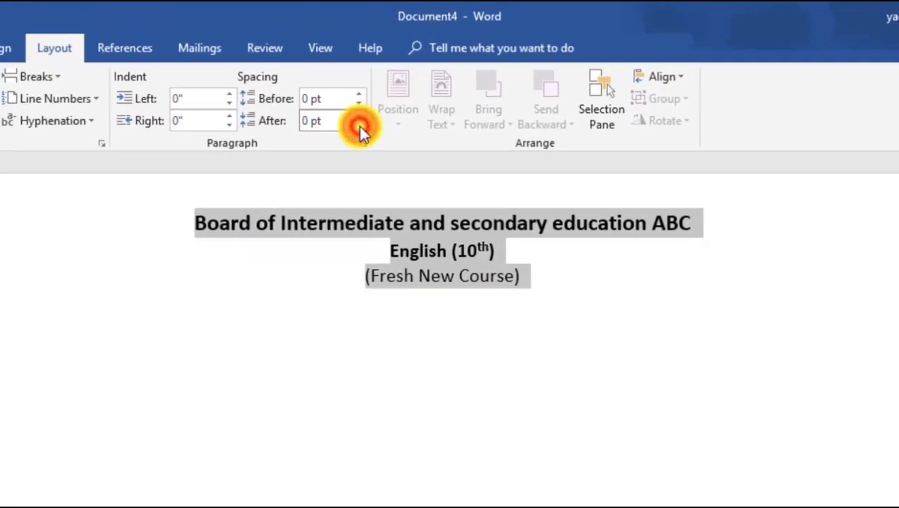
pyautogui.click(446, 337)
pyautogui.click(530, 275)
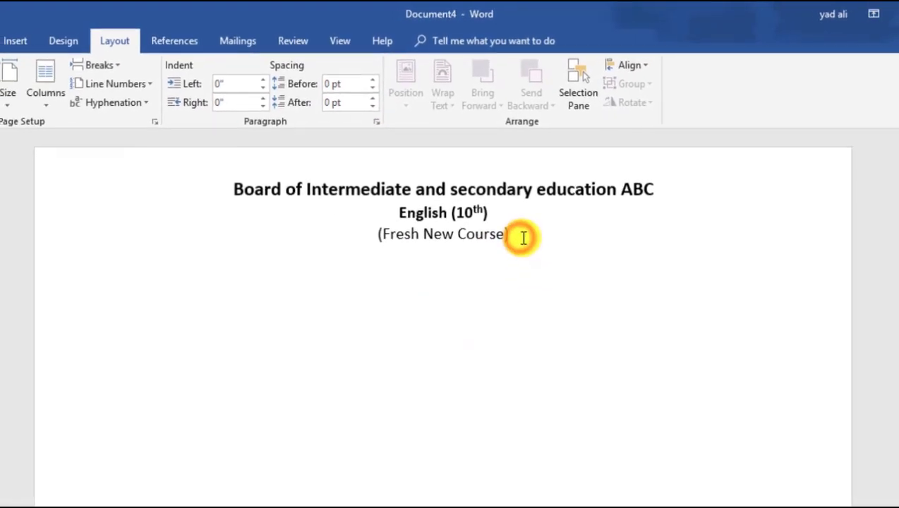
pyautogui.press('Return')
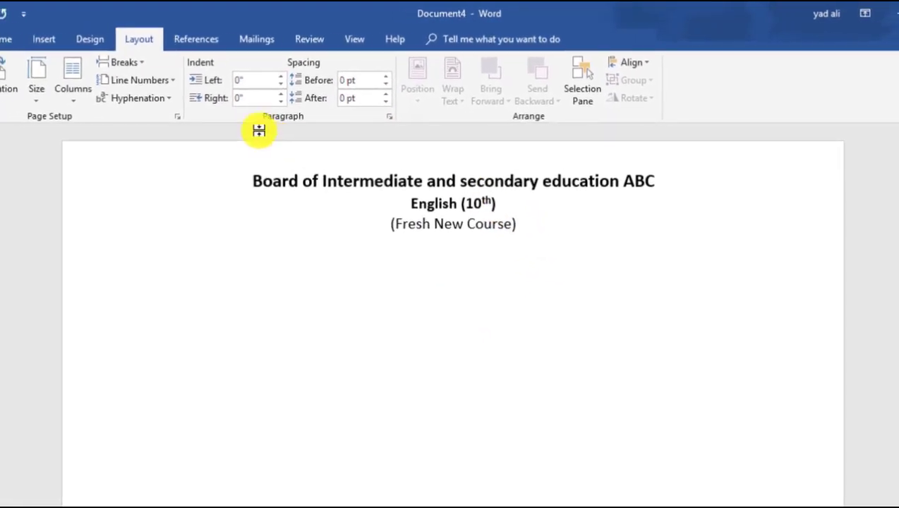
pyautogui.click(25, 37)
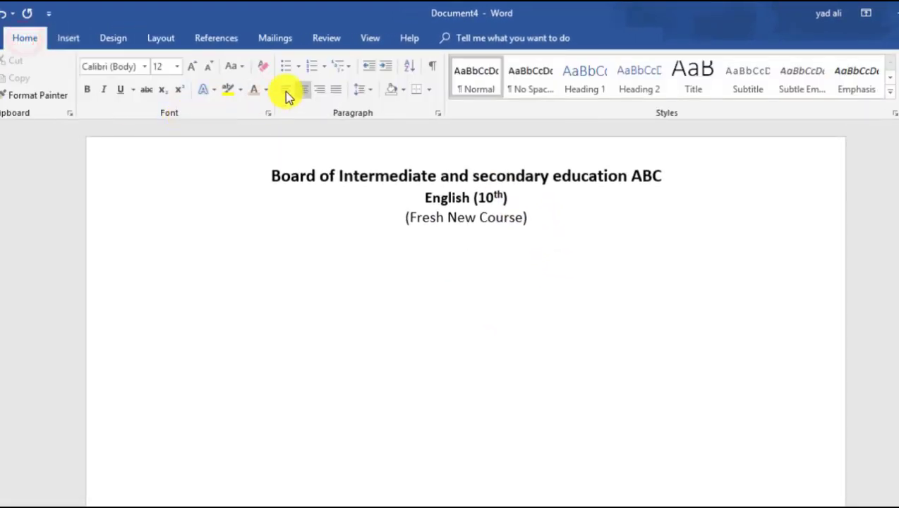
# - Type the left-aligned line 'There are three section i.e. Section A,B and C'
pyautogui.click(287, 90)
pyautogui.write('T')
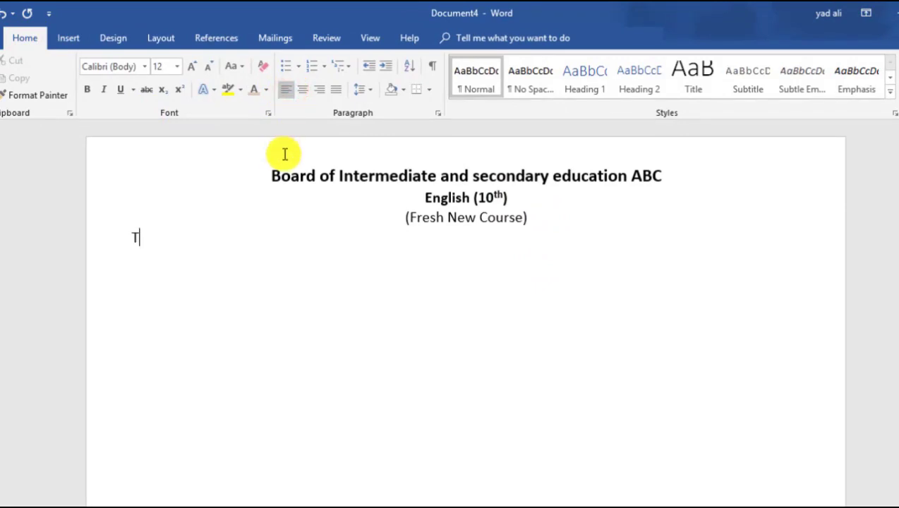
pyautogui.write('here are th')
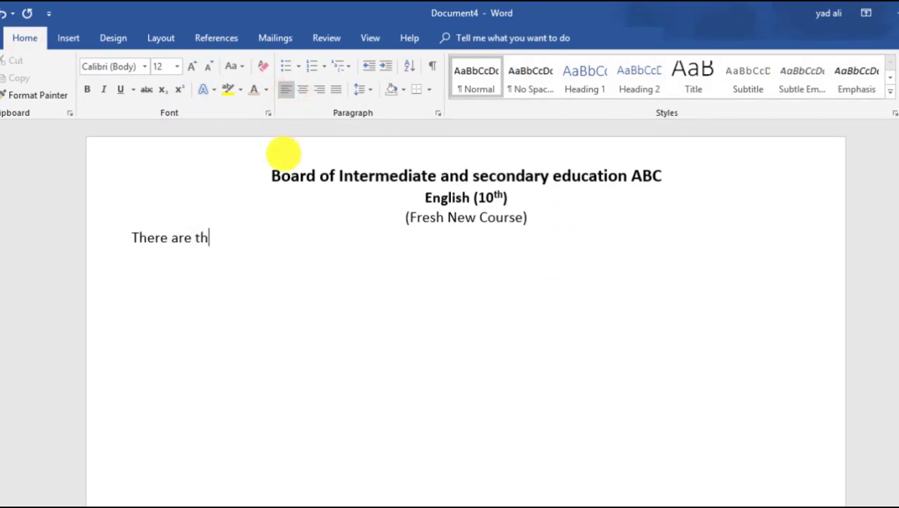
pyautogui.write('ree secti')
pyautogui.write('on i.i.')
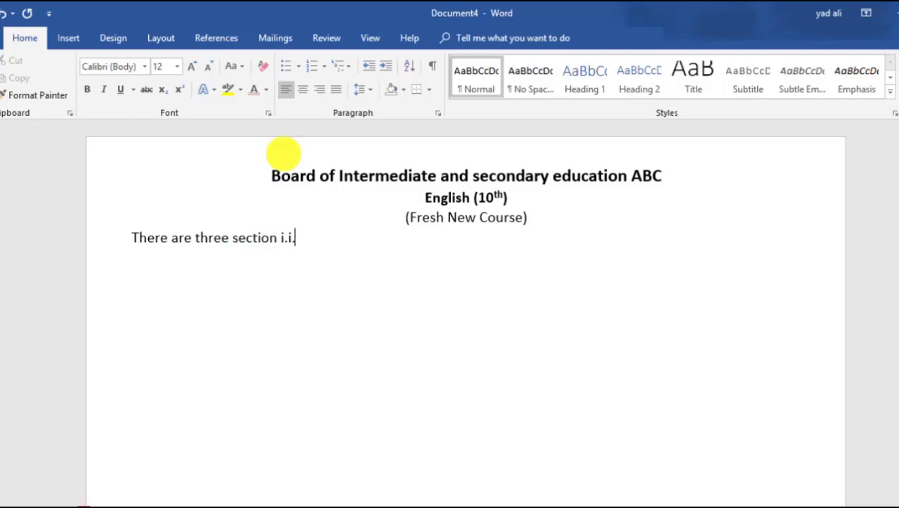
pyautogui.press('BackSpace')
pyautogui.press('BackSpace')
pyautogui.write('ect')
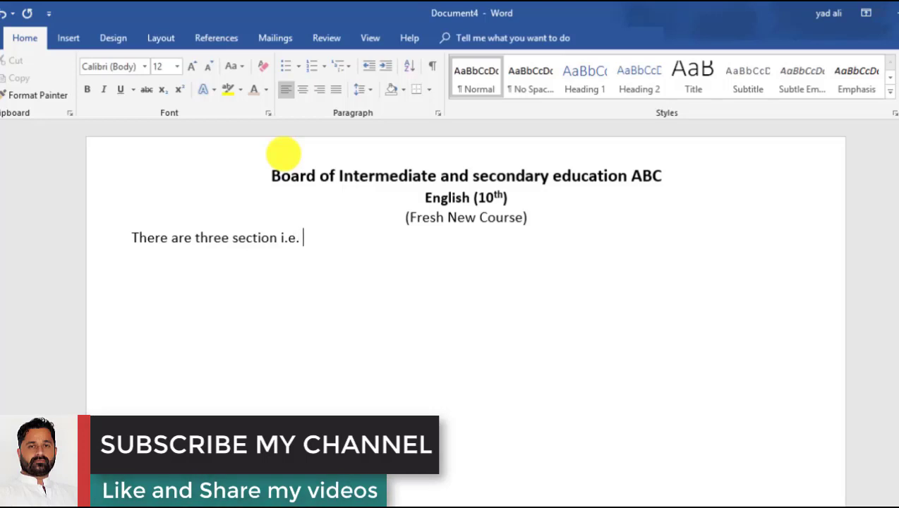
pyautogui.write('ion A')
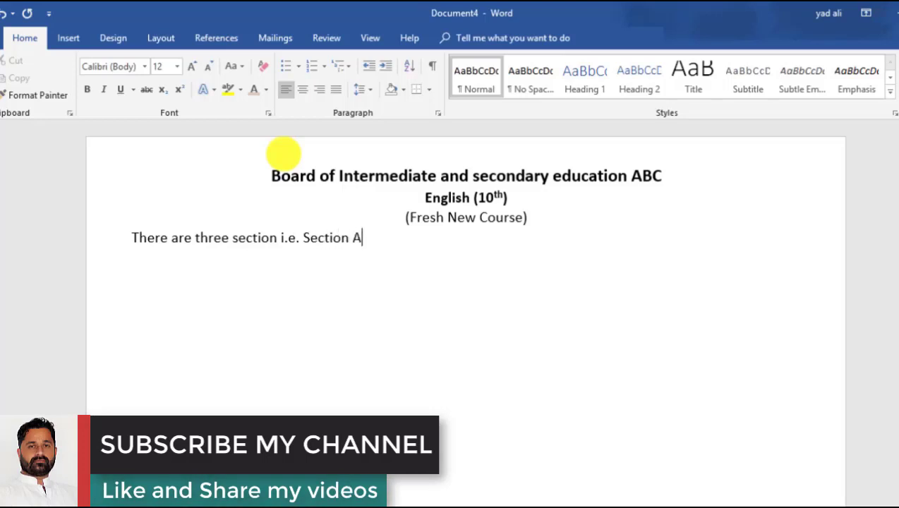
pyautogui.write(',B')
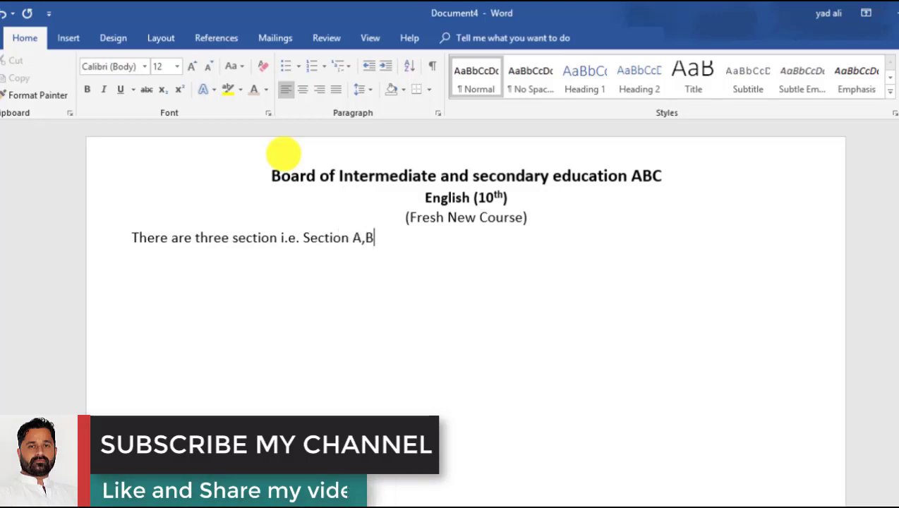
pyautogui.write(' and C')
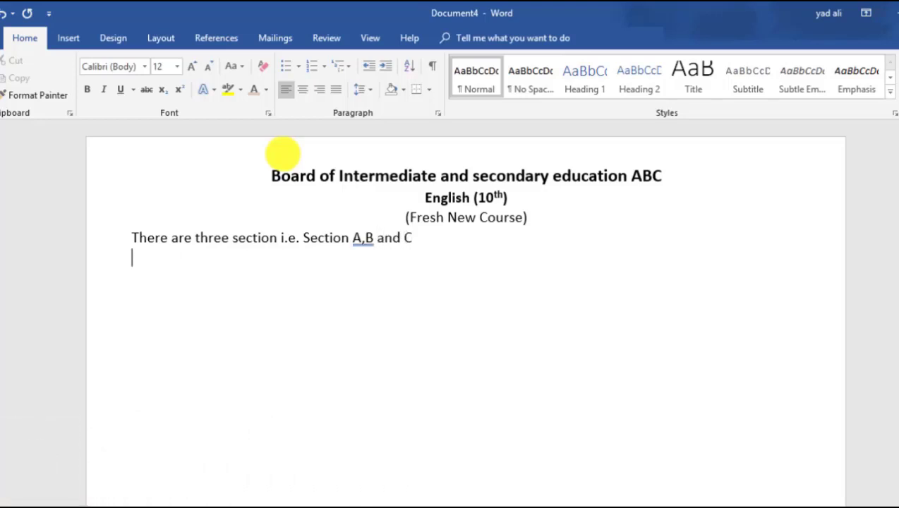
# - Turn a run of underscores into a full-width horizontal rule below it
pyautogui.hotkey('shift', '-')
pyautogui.write('___________________________________')
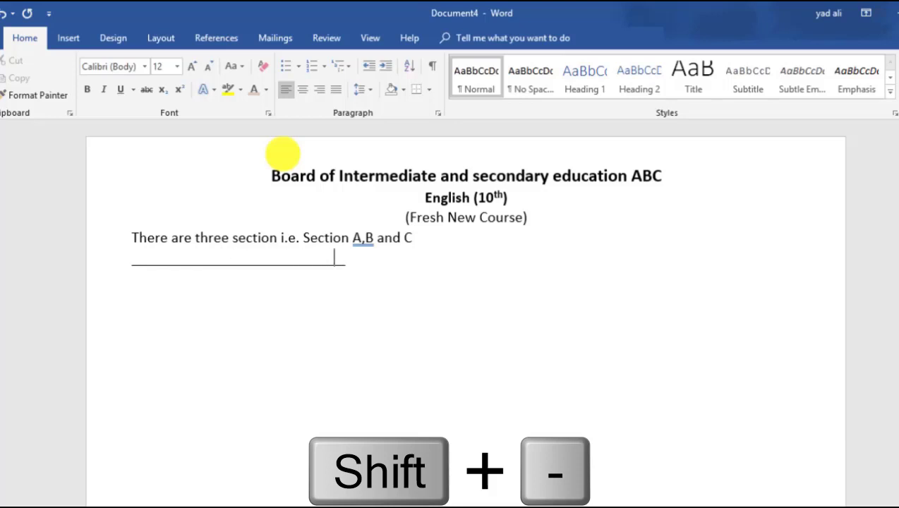
pyautogui.write('_________________________________________________________________________________')
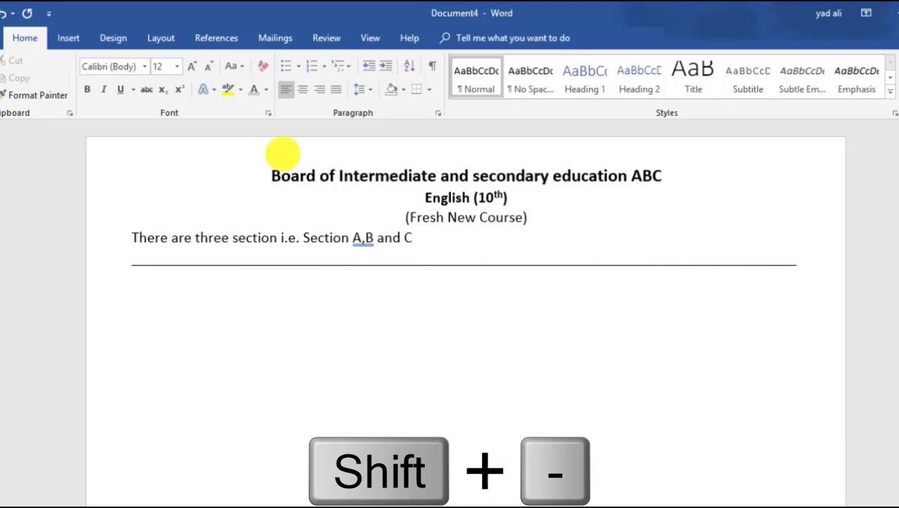
pyautogui.press('Return')
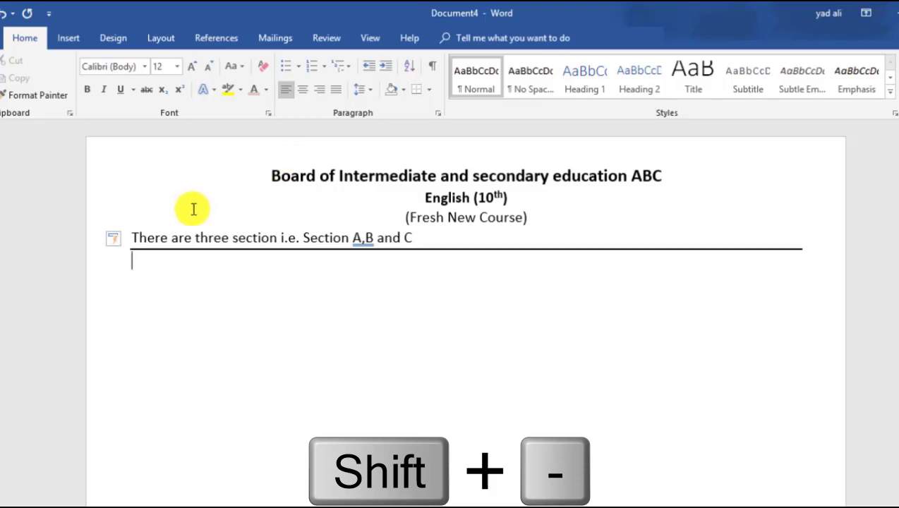
# - Add 'Time Allowed:20minutes' on the left and 'Max Marks: 20' on the right, then center the next line
pyautogui.press('Return')
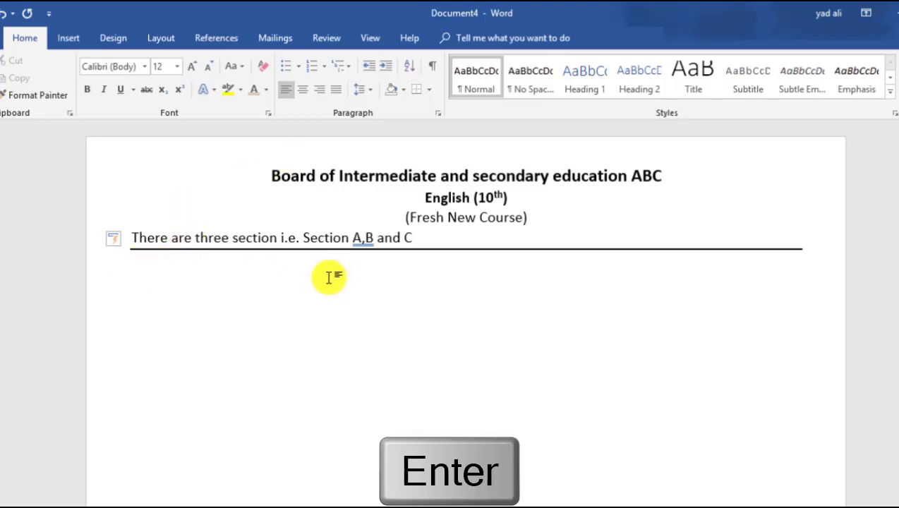
pyautogui.write('Time')
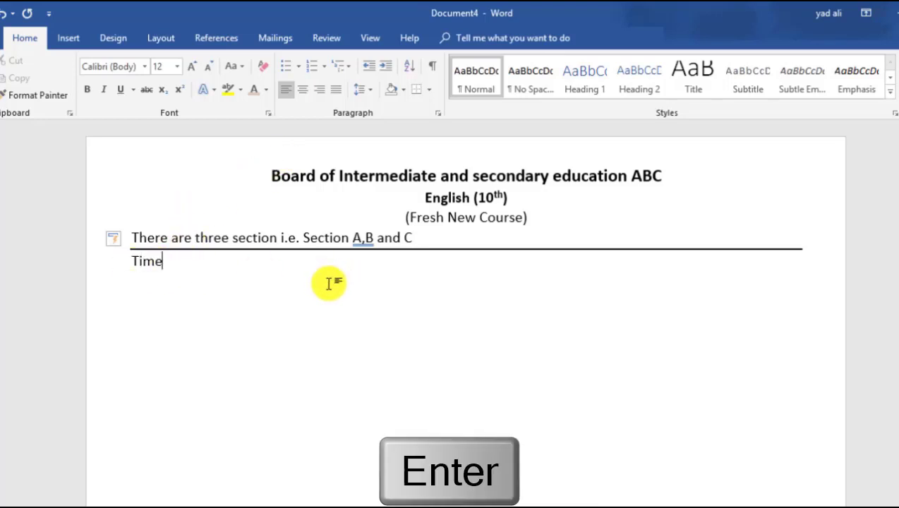
pyautogui.write(' Allowed')
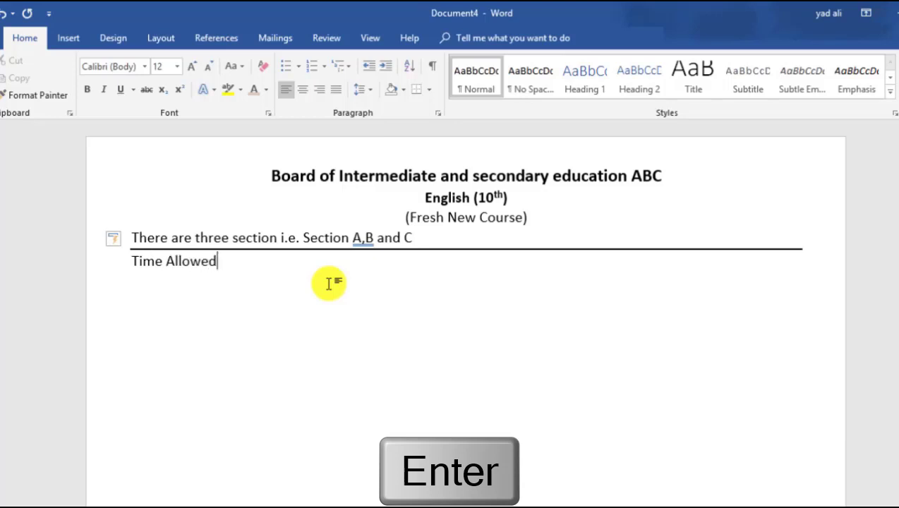
pyautogui.write(':20mi')
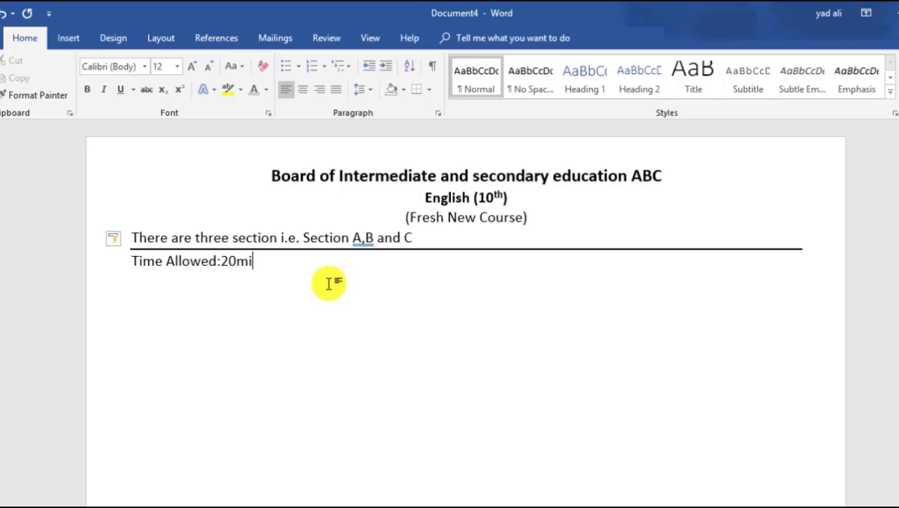
pyautogui.write('nutes')
pyautogui.write('MA')
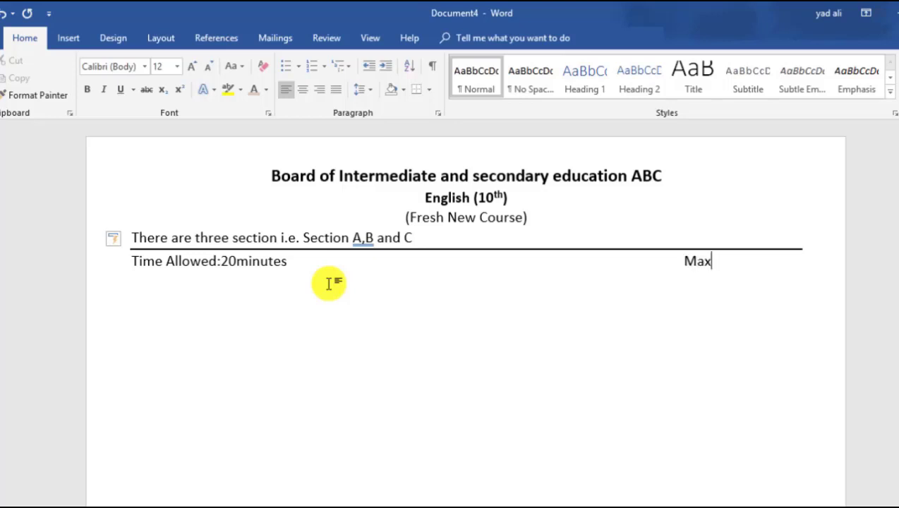
pyautogui.write('MA')
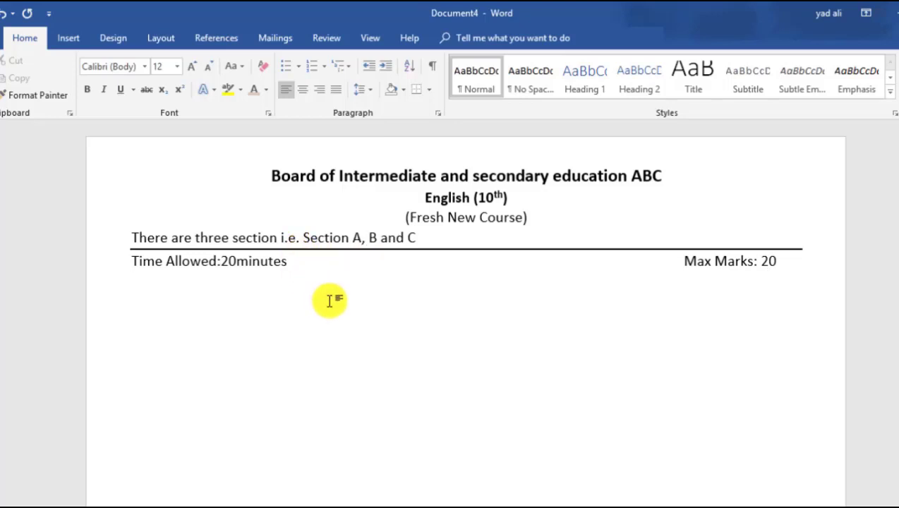
pyautogui.click(304, 89)
# - Type the centred heading 'Section-A' and make it bold 14 pt
pyautogui.write('Secti')
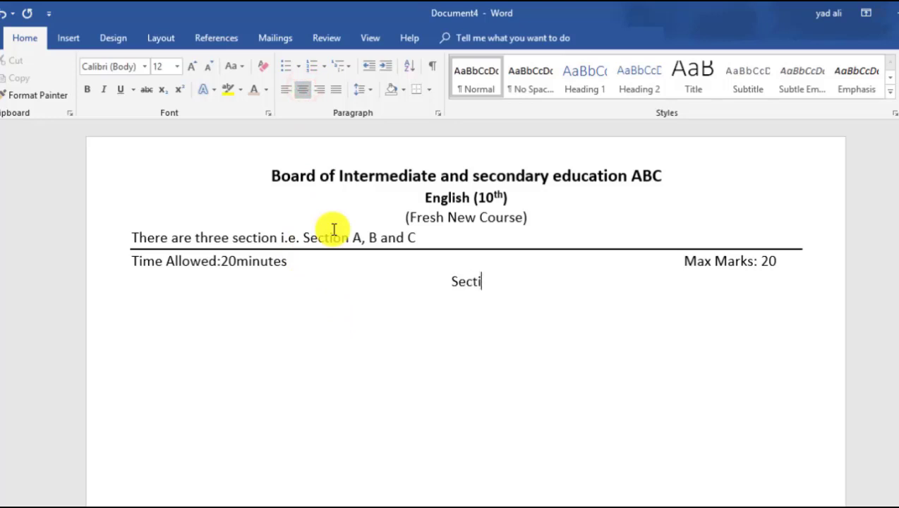
pyautogui.write('on-A')
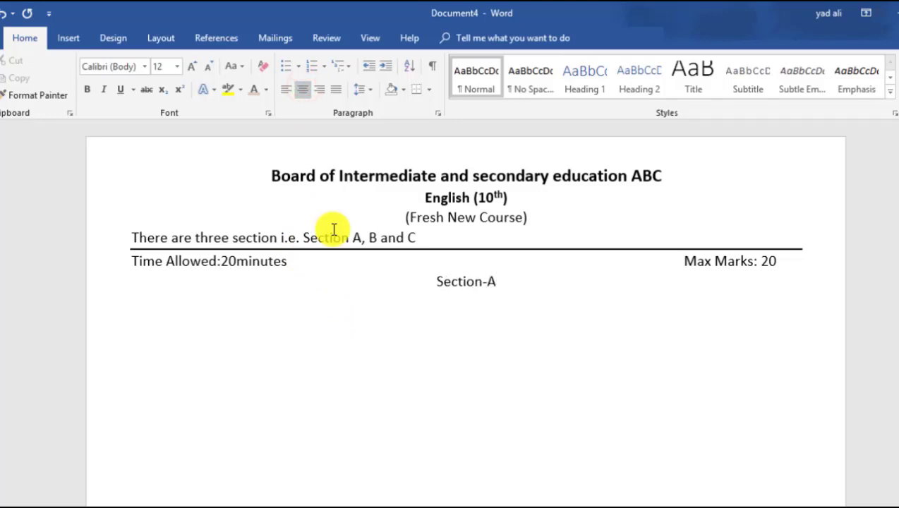
pyautogui.moveTo(426, 290); pyautogui.dragTo(521, 276)
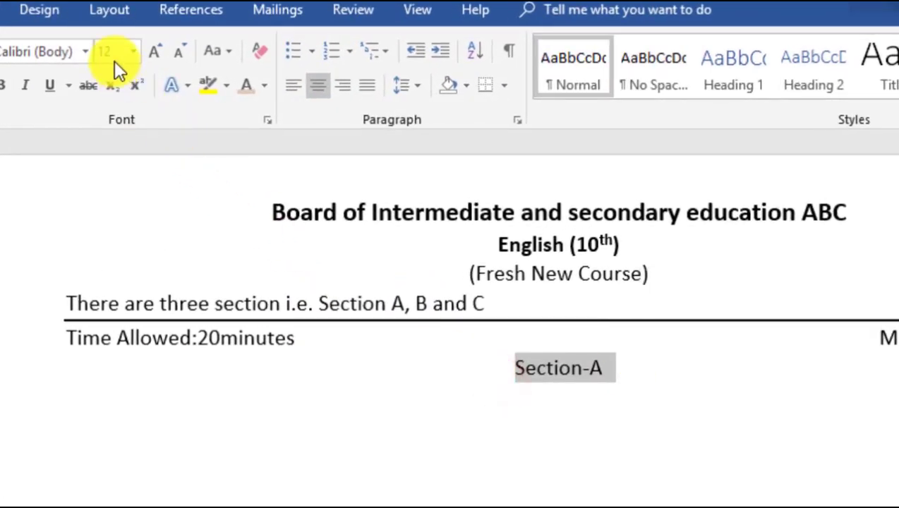
pyautogui.click(113, 53)
pyautogui.write('14')
pyautogui.press('Return')
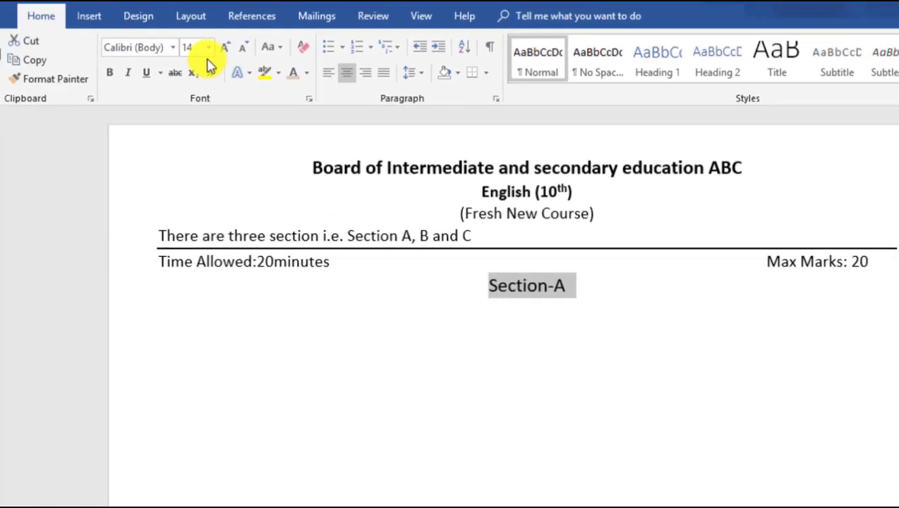
pyautogui.click(123, 71)
pyautogui.click(522, 355)
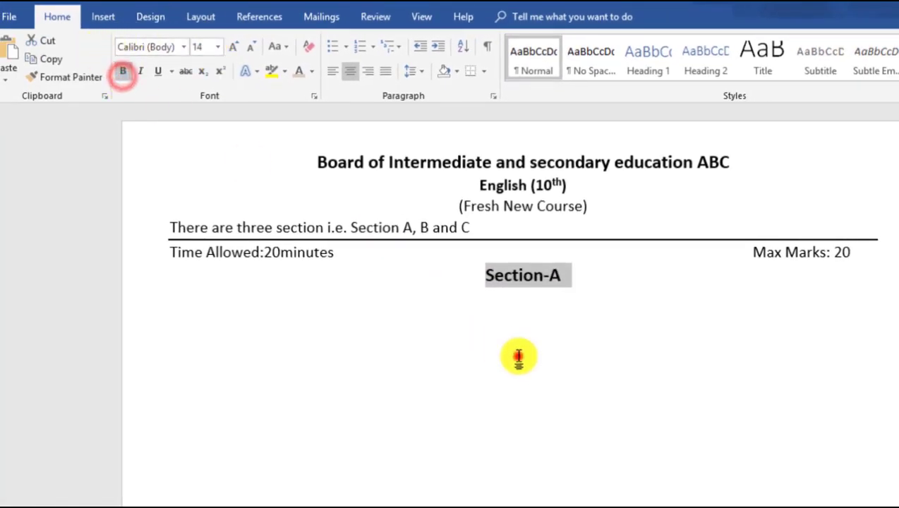
# - Start a new left-aligned, non-bold 12 pt line below the heading
pyautogui.click(576, 276)
pyautogui.press('Return')
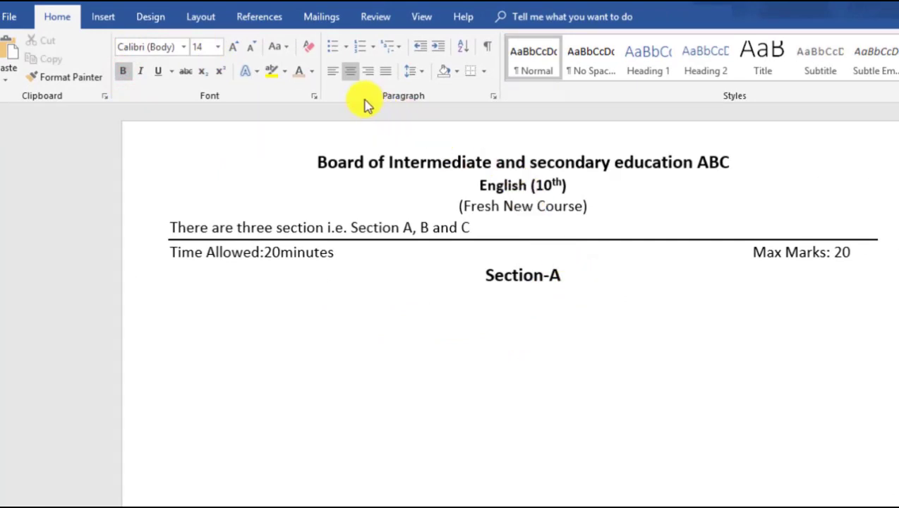
pyautogui.click(331, 71)
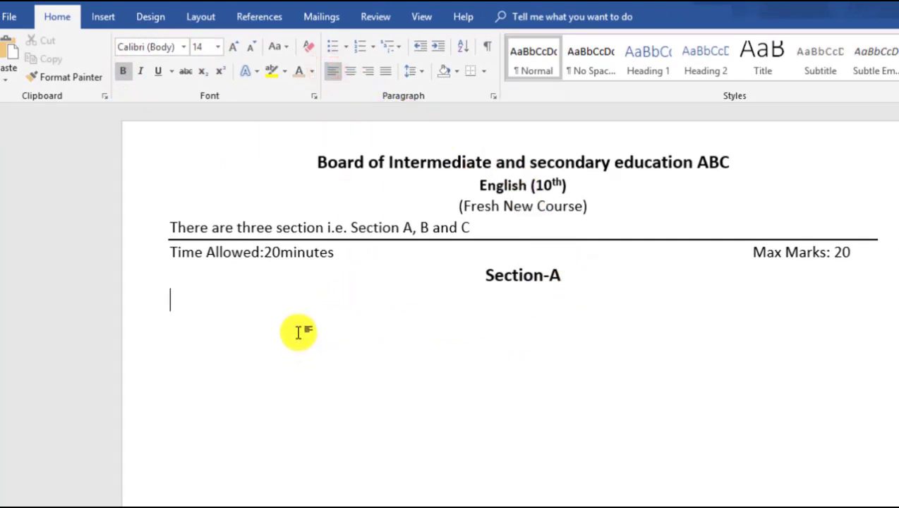
pyautogui.click(124, 72)
pyautogui.click(206, 46)
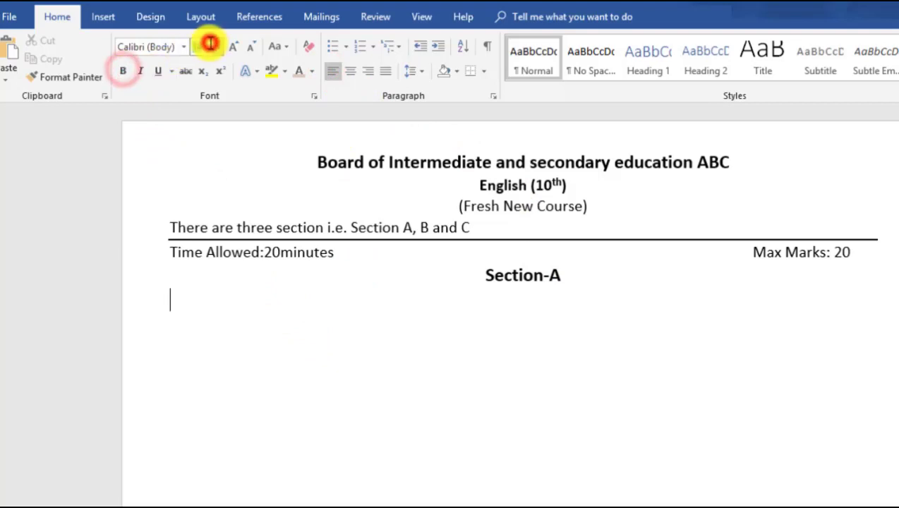
pyautogui.write('12')
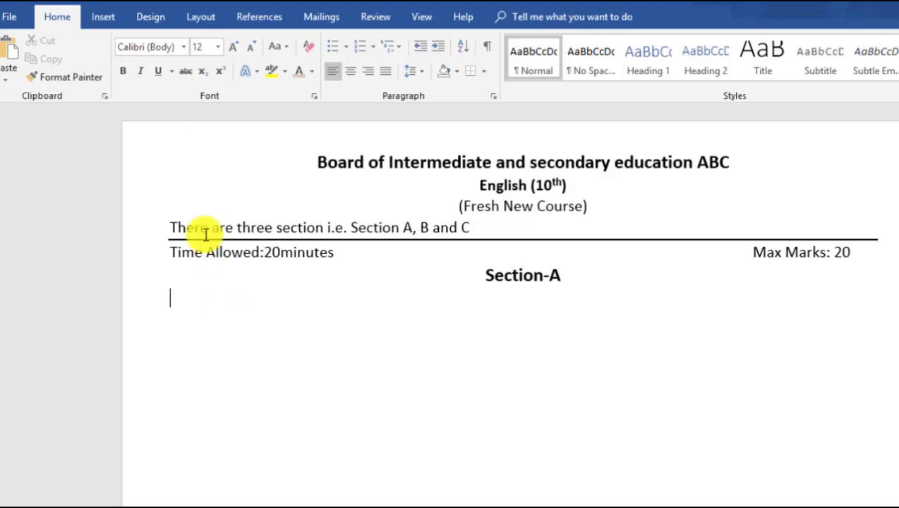
# - Draw a wide rounded rectangle below the Section-A heading
pyautogui.click(105, 17)
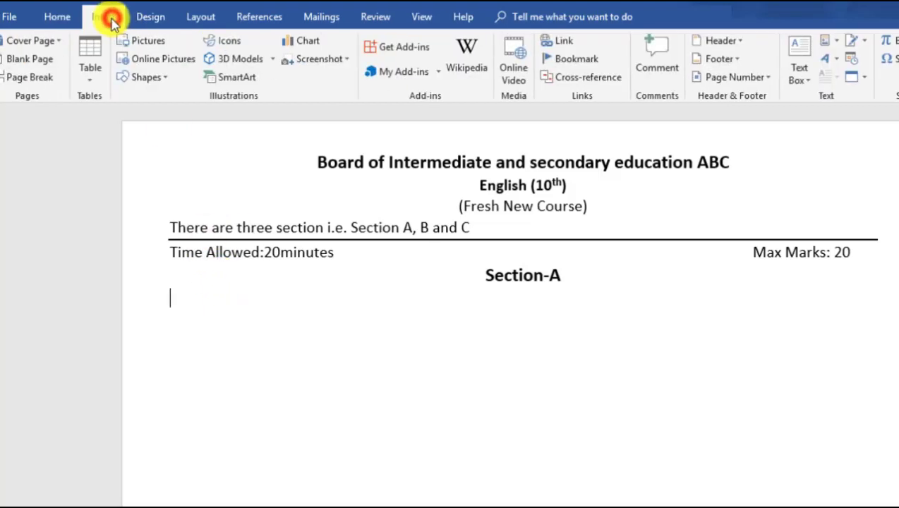
pyautogui.click(146, 77)
pyautogui.click(204, 114)
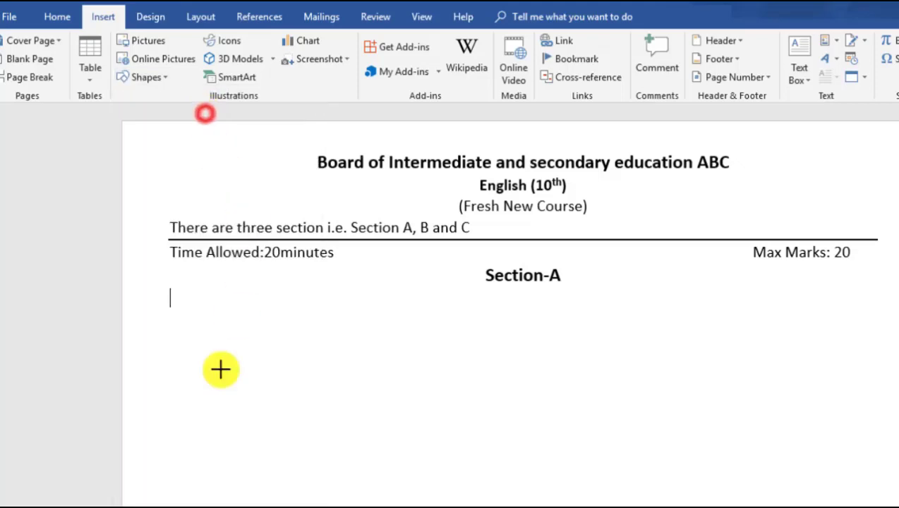
pyautogui.moveTo(182, 288); pyautogui.dragTo(809, 400)
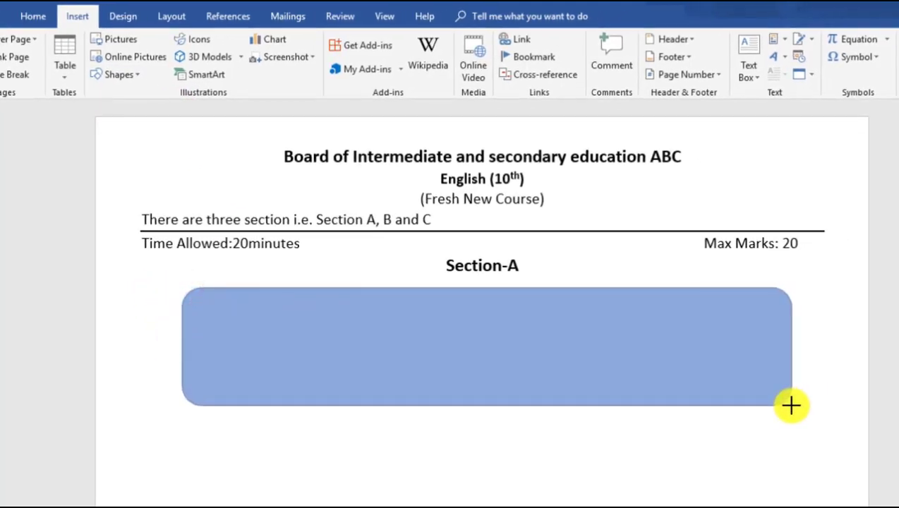
pyautogui.moveTo(642, 365)
pyautogui.mouseDown()
pyautogui.moveTo(660, 366)
pyautogui.moveTo(623, 364)
pyautogui.mouseUp()
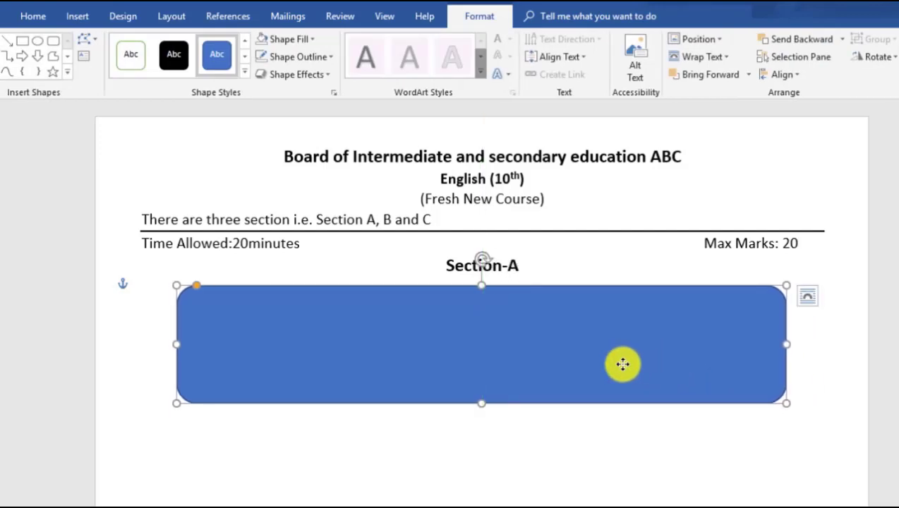
# - Give the rounded rectangle no fill and a thin dark outline
pyautogui.click(305, 39)
pyautogui.click(316, 199)
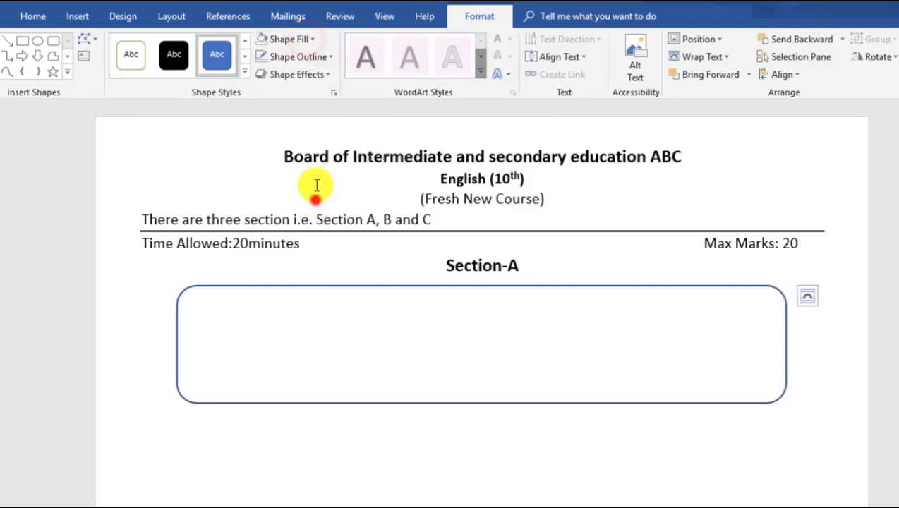
pyautogui.click(316, 59)
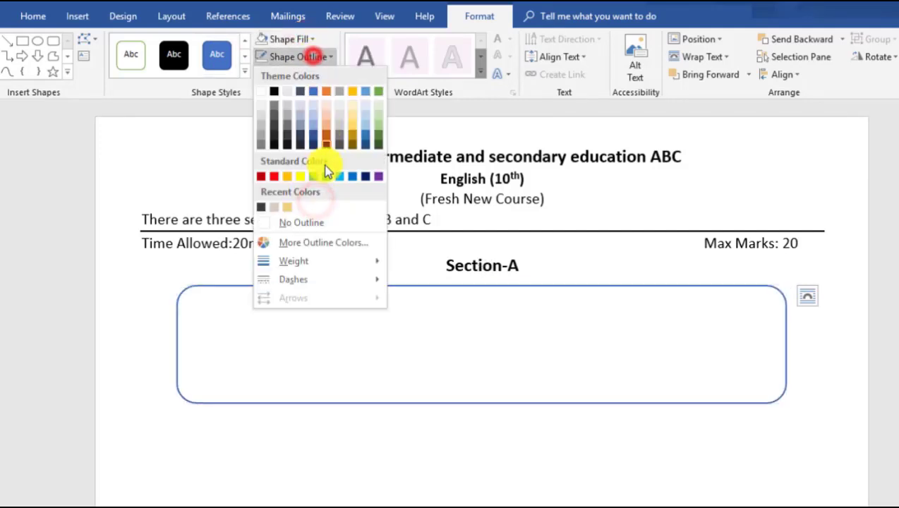
pyautogui.click(274, 208)
pyautogui.click(308, 58)
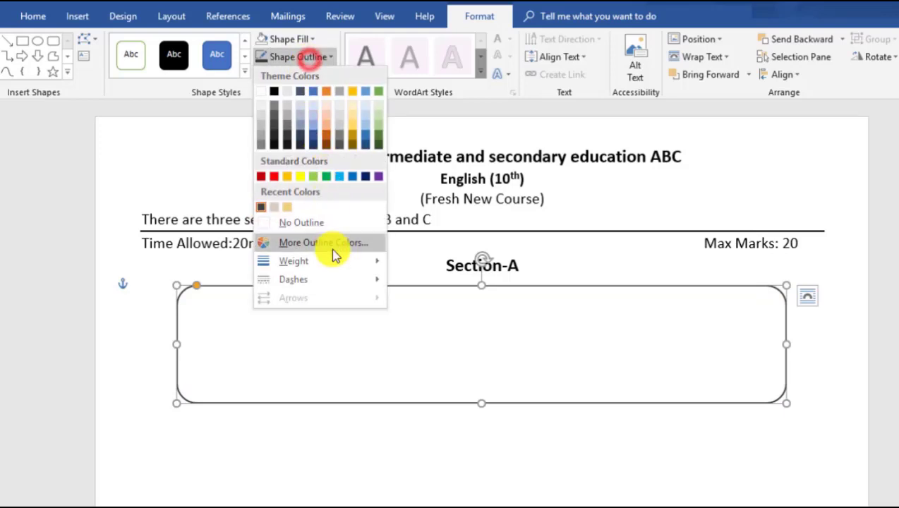
pyautogui.moveTo(294, 261)
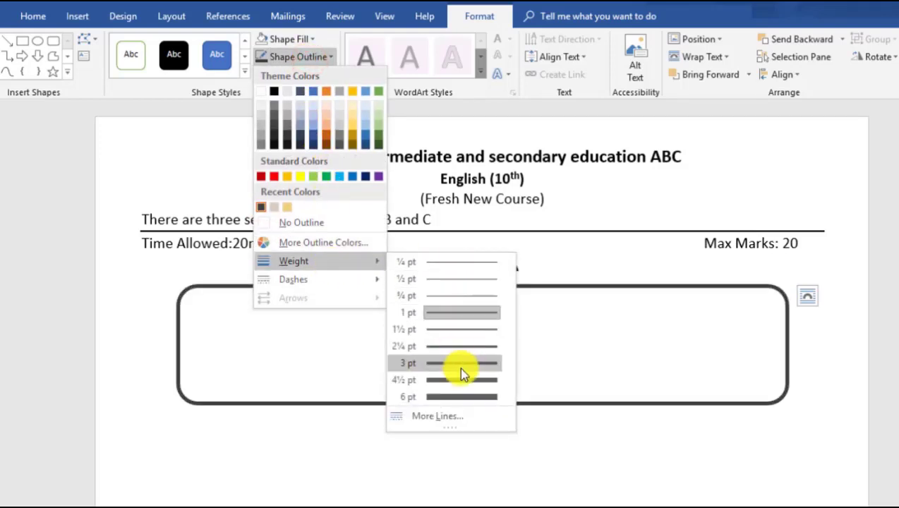
pyautogui.click(458, 314)
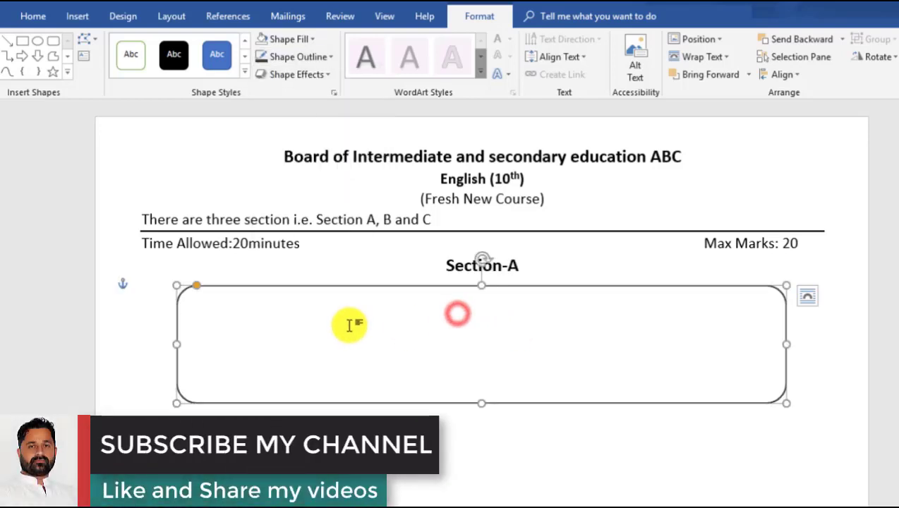
pyautogui.press('Escape')
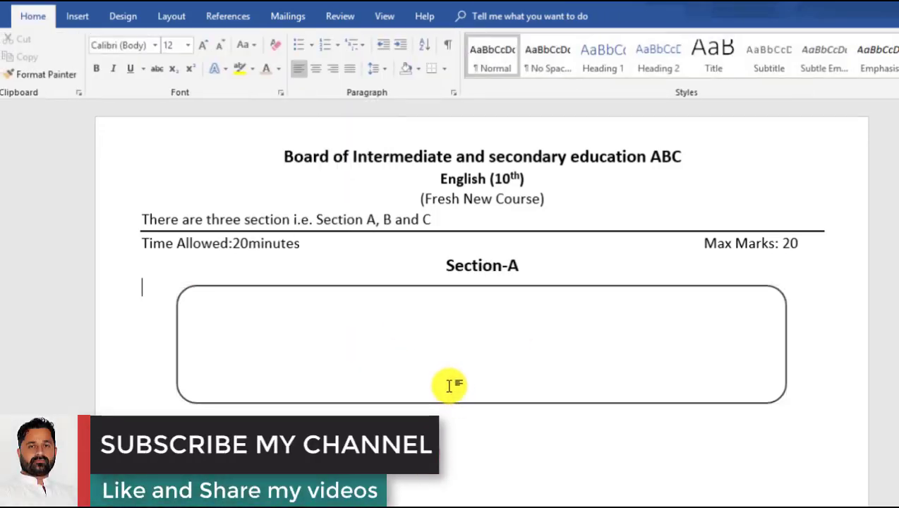
# - Draw a text box in the rectangle's top-left corner and type 'Instruction' in it
pyautogui.click(78, 15)
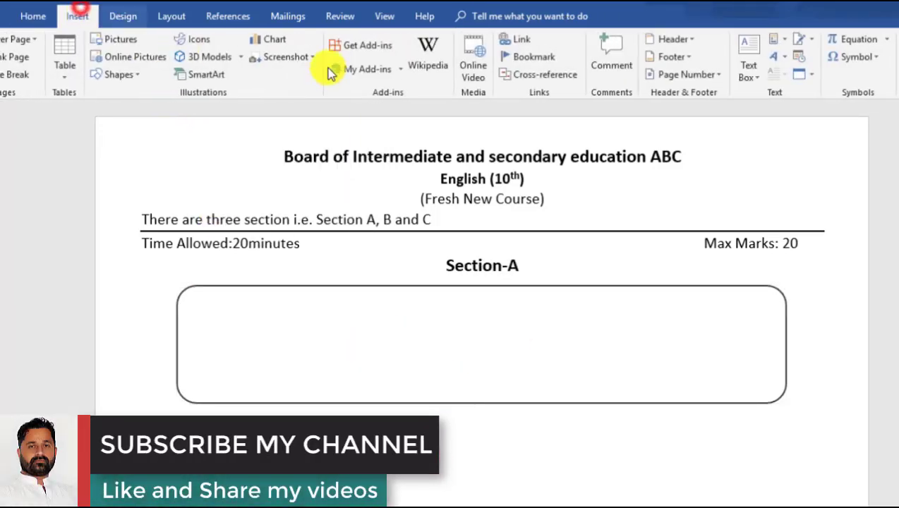
pyautogui.click(748, 71)
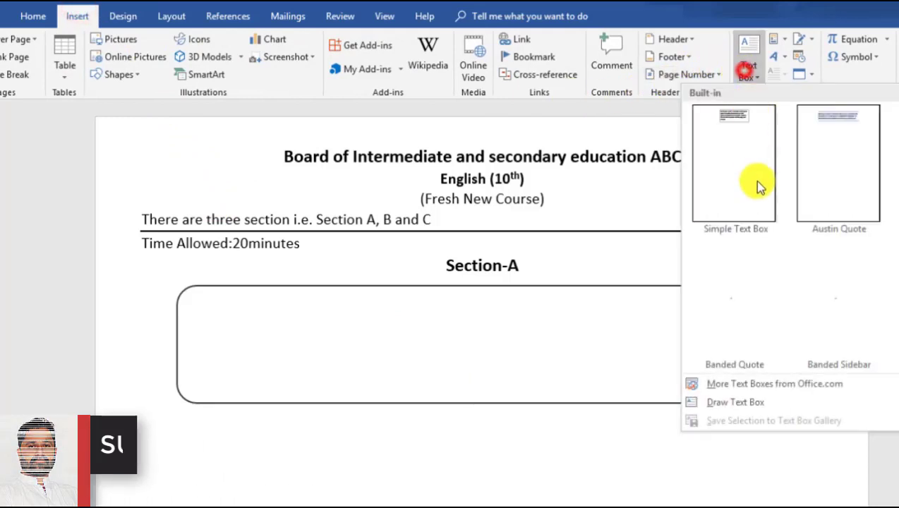
pyautogui.click(748, 406)
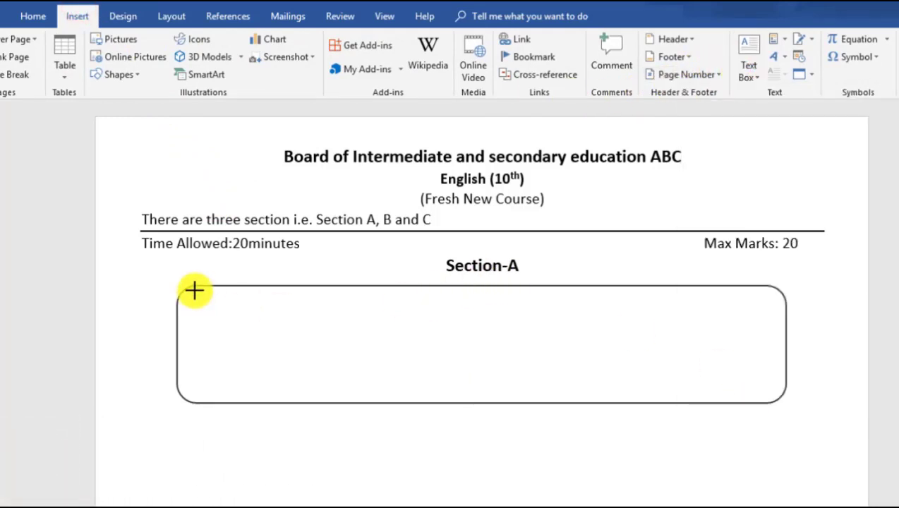
pyautogui.moveTo(194, 291); pyautogui.dragTo(404, 324)
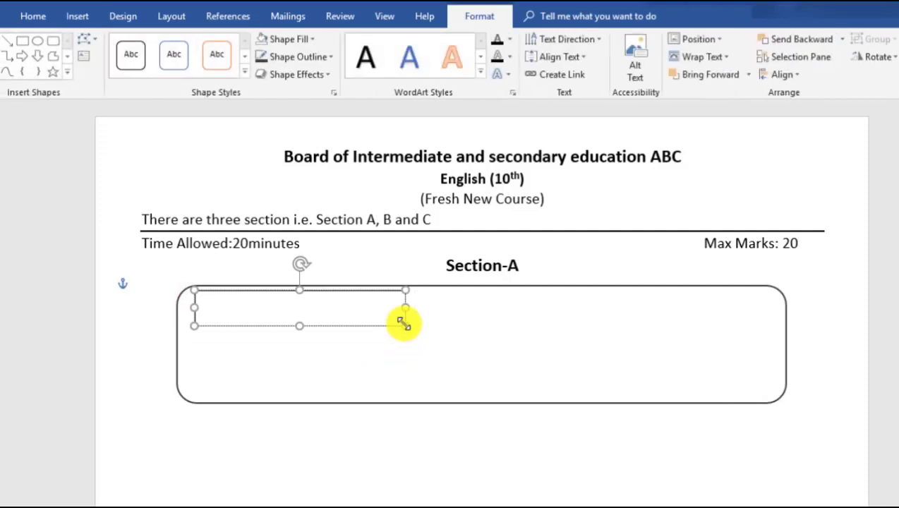
pyautogui.write('V')
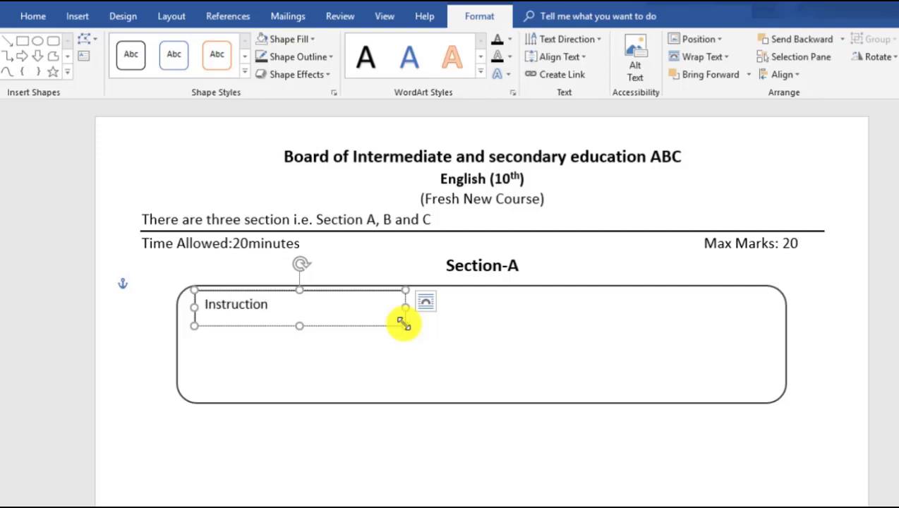
# - Format the text box word as bold 14 pt UPPERCASE 'INSTRUCTION'
pyautogui.moveTo(285, 303); pyautogui.dragTo(200, 303)
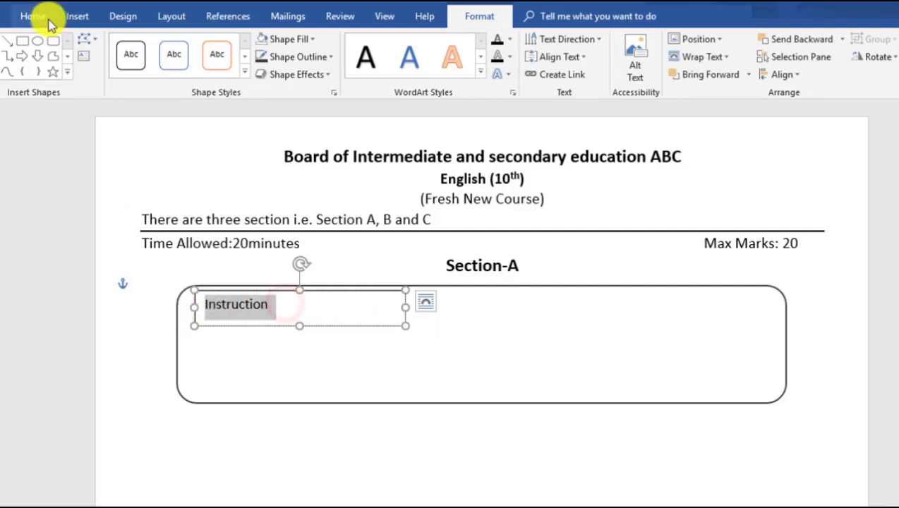
pyautogui.click(34, 15)
pyautogui.click(250, 44)
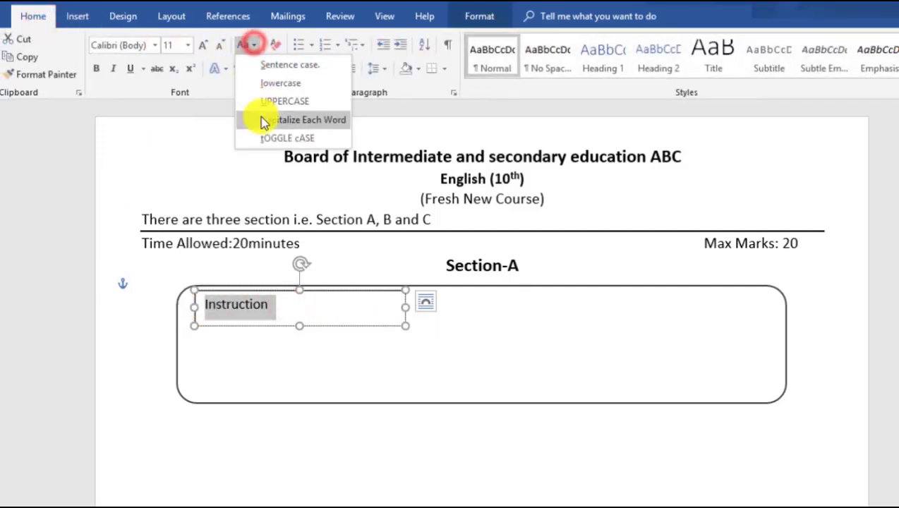
pyautogui.click(266, 101)
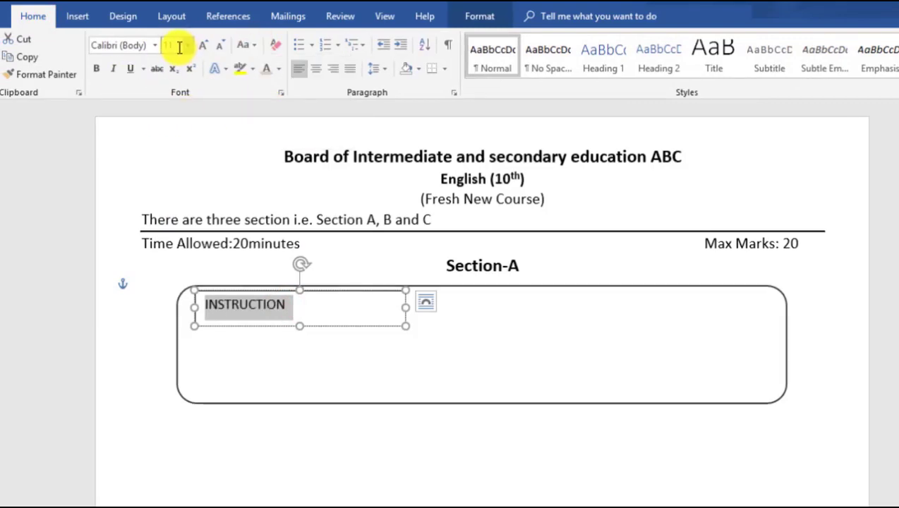
pyautogui.click(179, 45)
pyautogui.write('14')
pyautogui.press('Return')
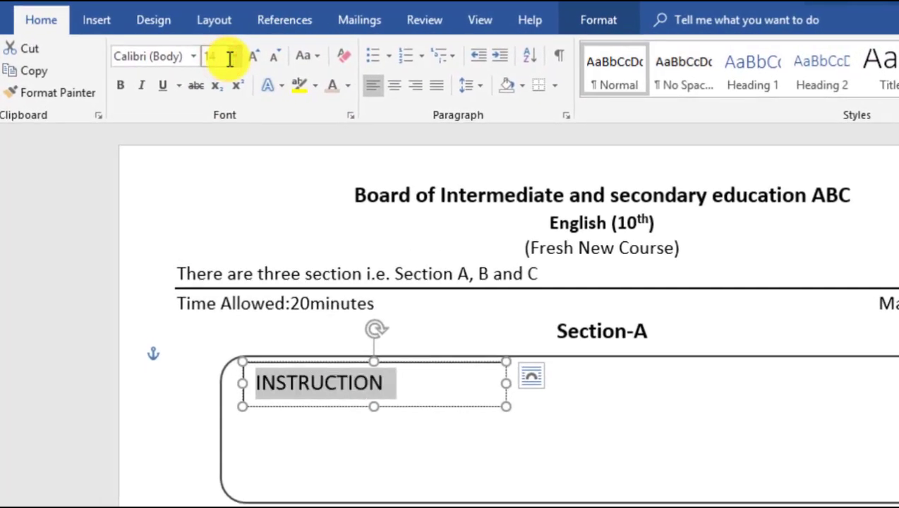
pyautogui.click(119, 86)
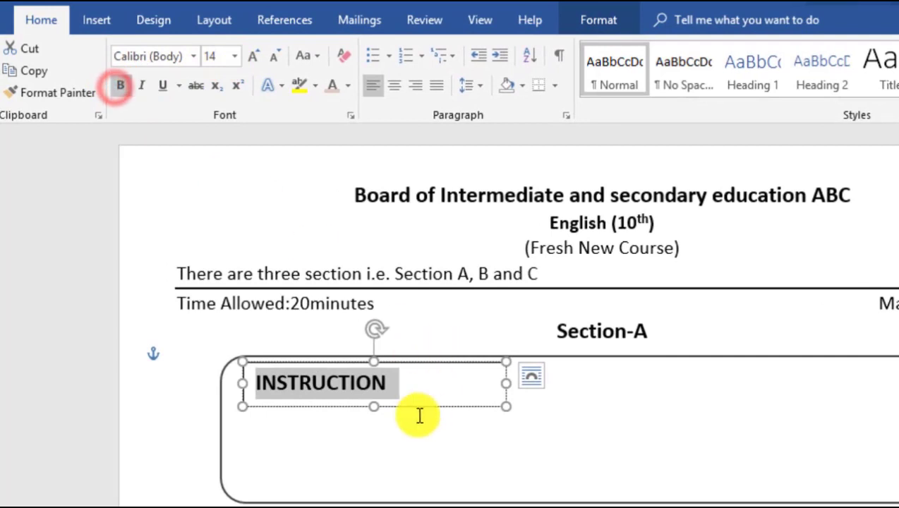
pyautogui.click(378, 401)
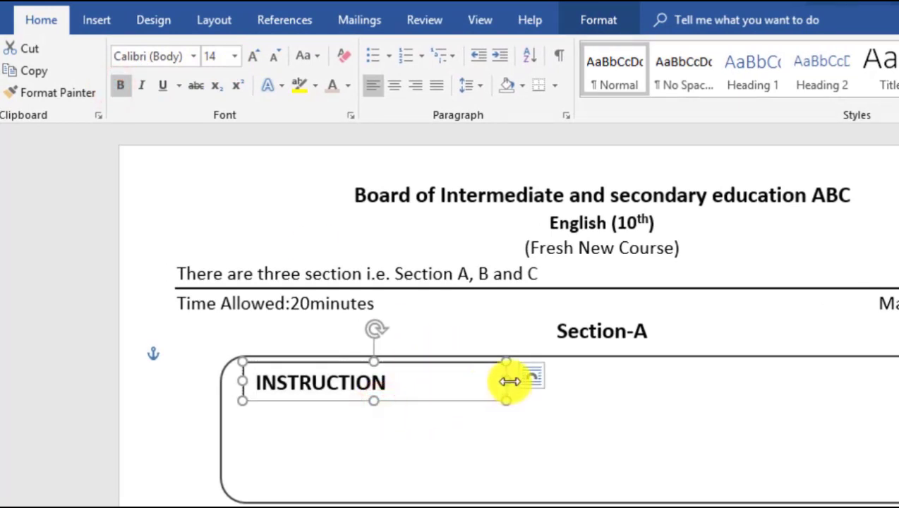
# - Narrow the text box to fit and extend the word to 'INSTRUCTIONS'
pyautogui.moveTo(507, 384)
pyautogui.mouseDown()
pyautogui.moveTo(399, 389)
pyautogui.moveTo(415, 382)
pyautogui.mouseUp()
pyautogui.click(396, 382)
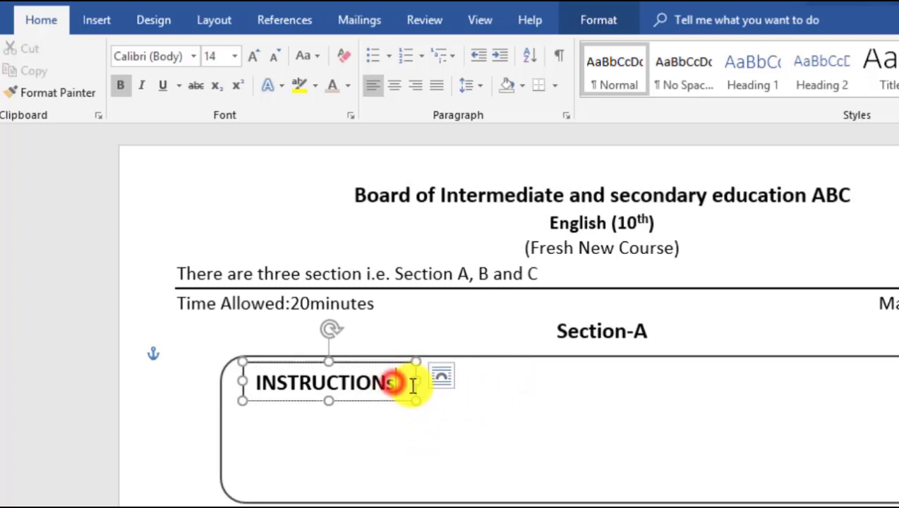
pyautogui.write('s')
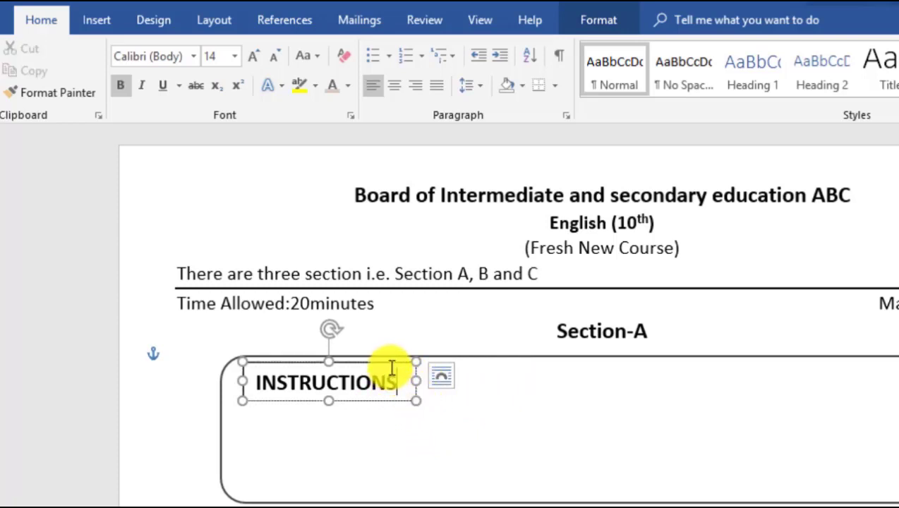
# - Duplicate the INSTRUCTIONS text box below, then give the upper box no fill and no outline
pyautogui.moveTo(391, 368); pyautogui.dragTo(400, 410)
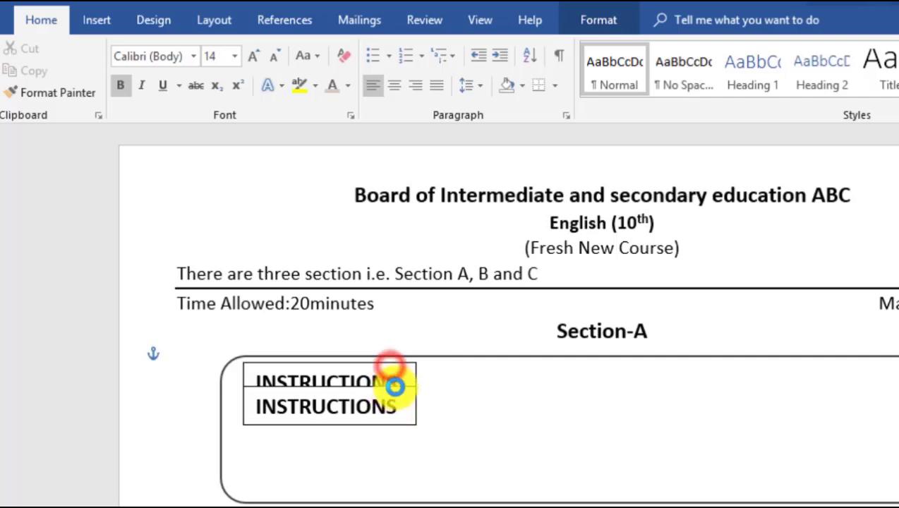
pyautogui.click(402, 386)
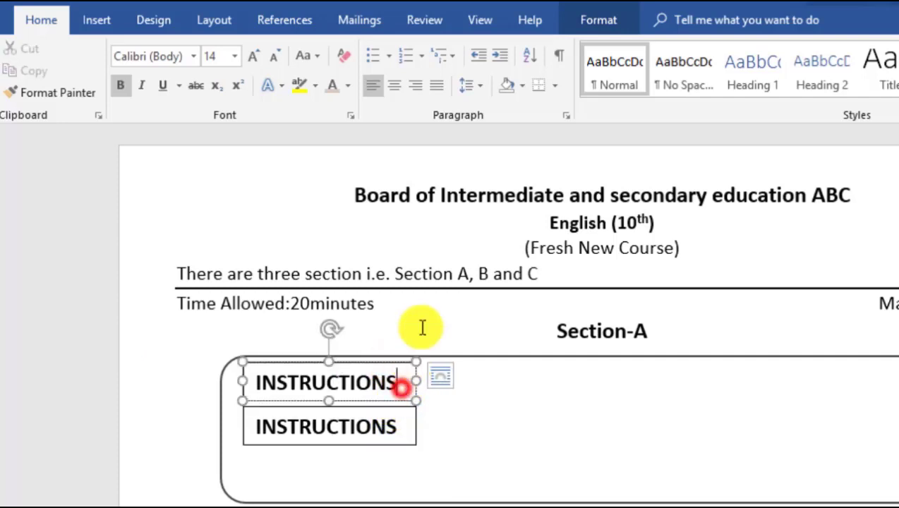
pyautogui.click(583, 22)
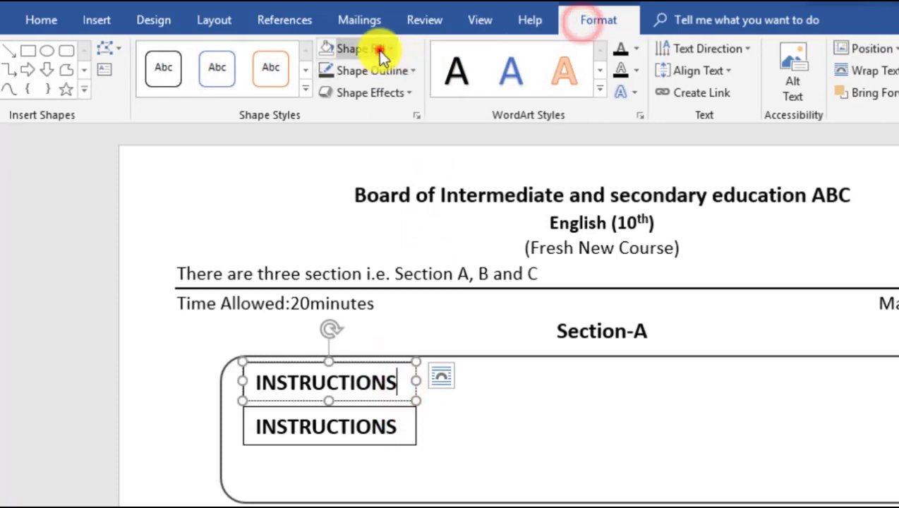
pyautogui.click(380, 48)
pyautogui.click(385, 253)
pyautogui.click(412, 72)
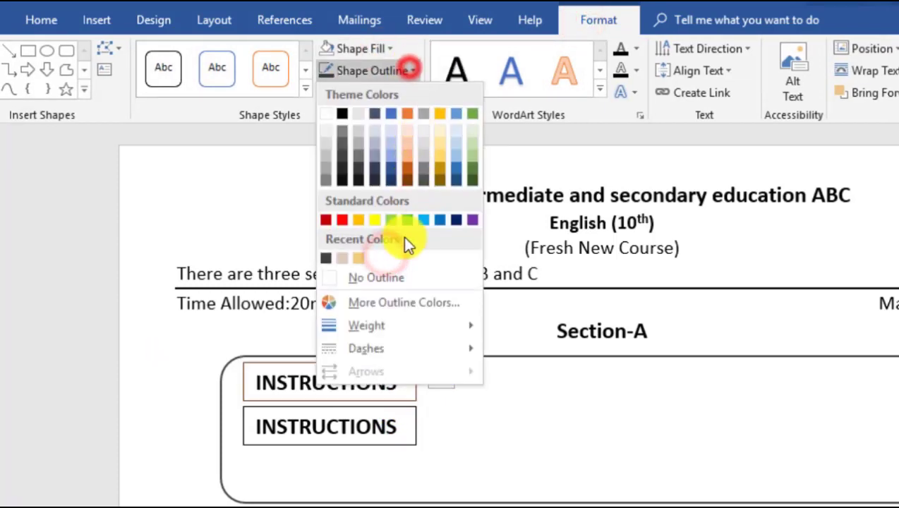
pyautogui.click(403, 276)
# - Give the lower text box no fill and no outline, and widen it across the rounded frame
pyautogui.click(396, 428)
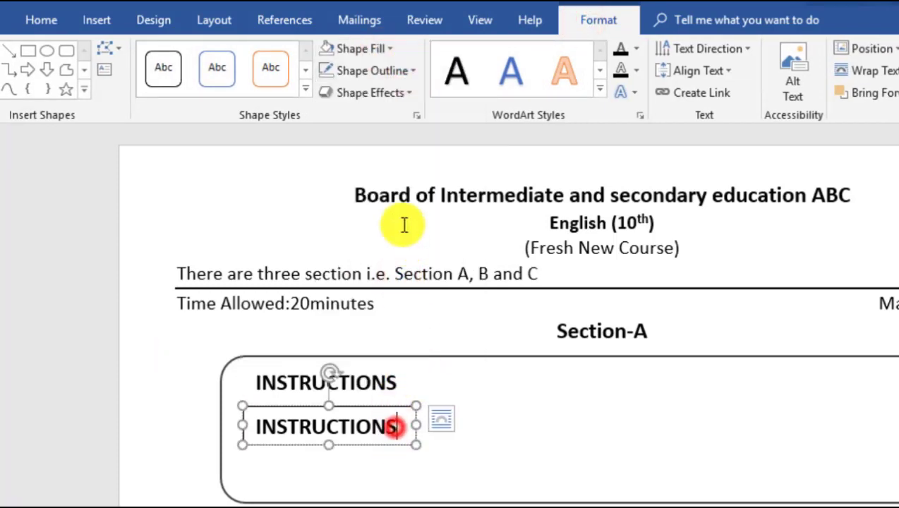
pyautogui.click(386, 49)
pyautogui.click(387, 255)
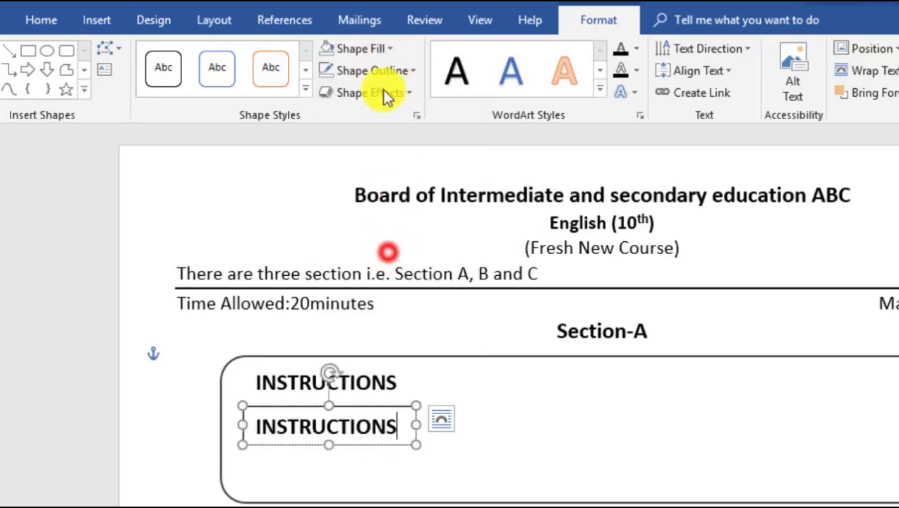
pyautogui.click(378, 71)
pyautogui.click(381, 281)
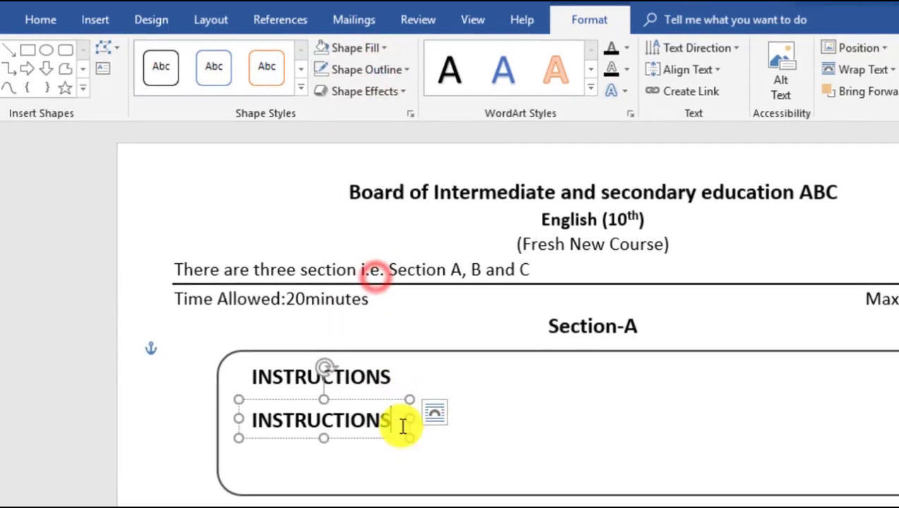
pyautogui.moveTo(361, 386)
pyautogui.mouseDown()
pyautogui.moveTo(580, 393)
pyautogui.moveTo(830, 423)
pyautogui.mouseUp()
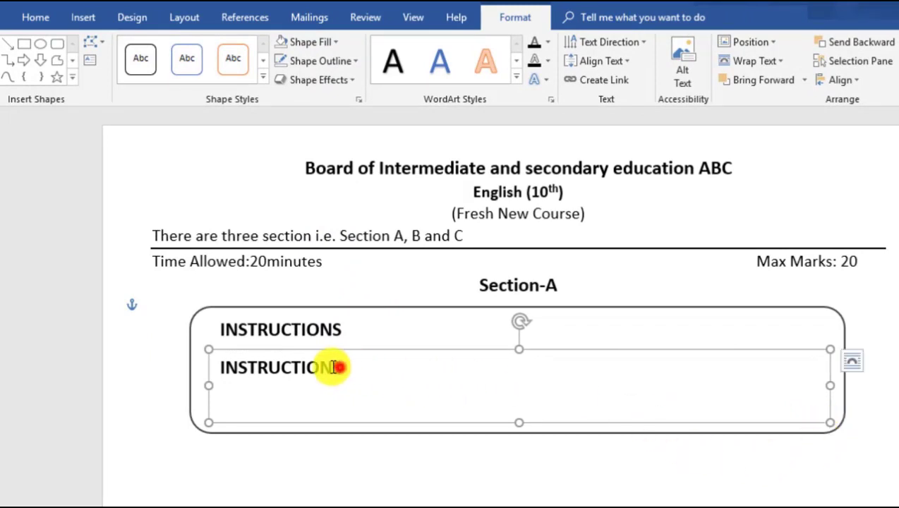
# - Make the lower box's INSTRUCTIONS text 10 pt and not bold, then reselect that placeholder word
pyautogui.moveTo(346, 368); pyautogui.dragTo(185, 352)
pyautogui.click(35, 17)
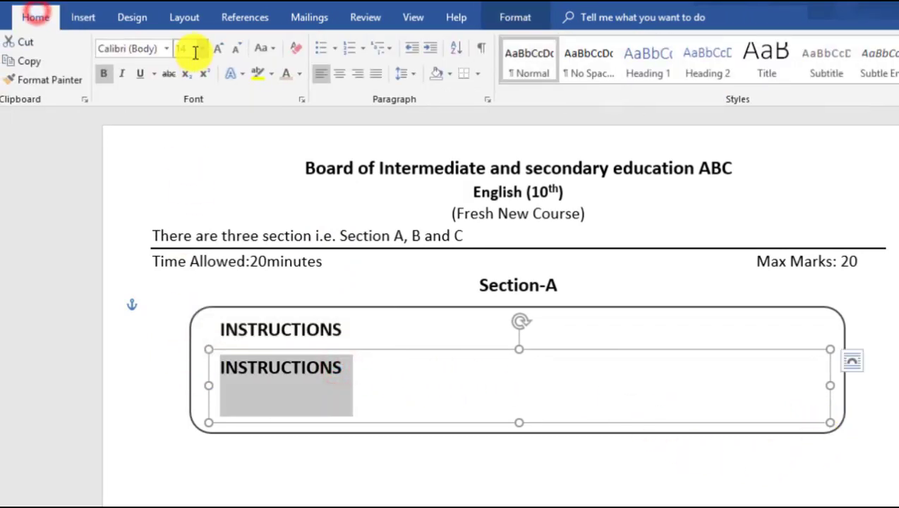
pyautogui.click(187, 49)
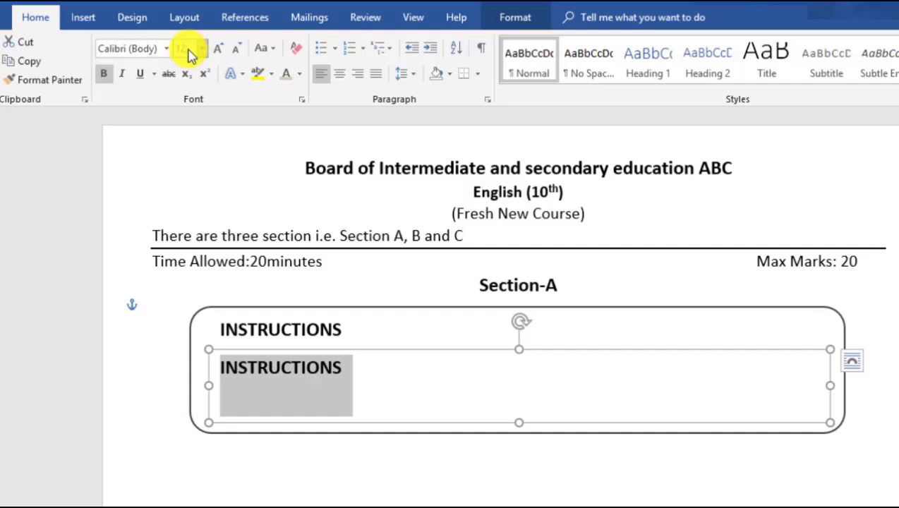
pyautogui.write('10')
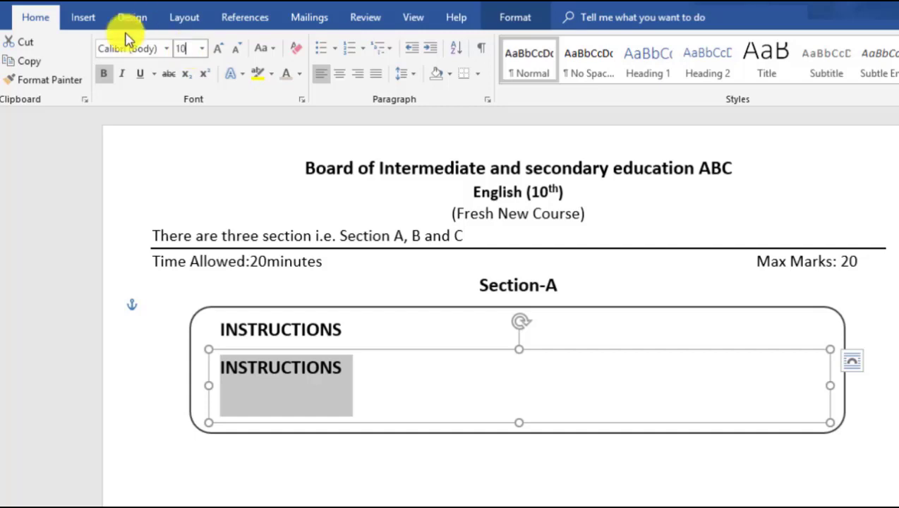
pyautogui.click(107, 75)
pyautogui.press('Down')
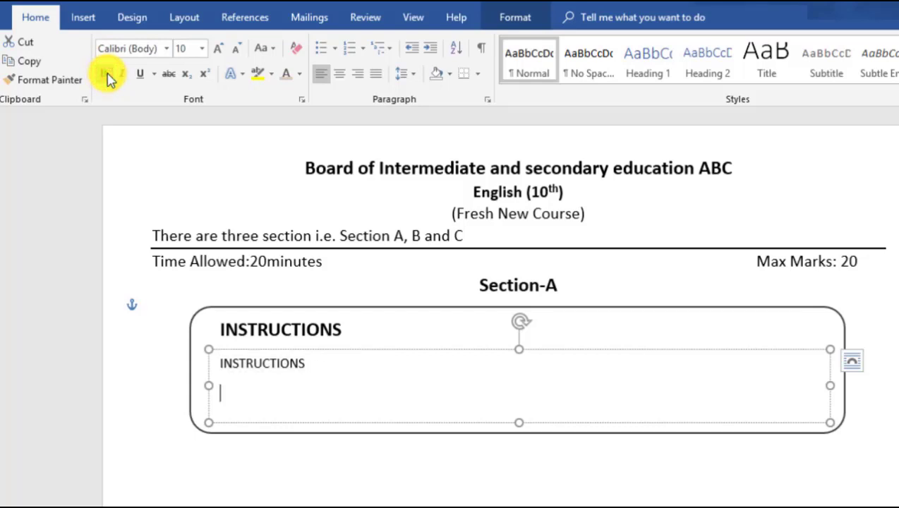
pyautogui.click(261, 364)
pyautogui.moveTo(305, 365); pyautogui.dragTo(218, 367)
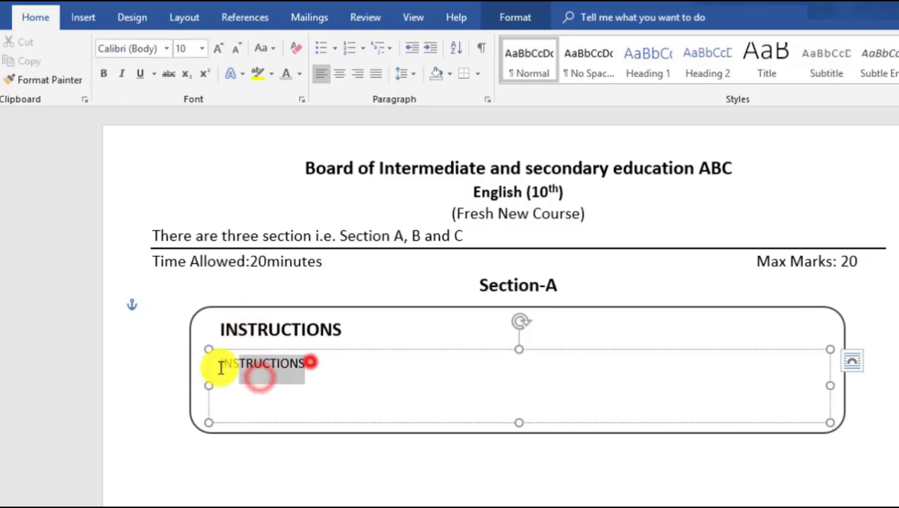
# - Replace the placeholder with two instruction lines starting 'Attempt this section on MCQs Sheet only', then heighten the box
pyautogui.press('Delete')
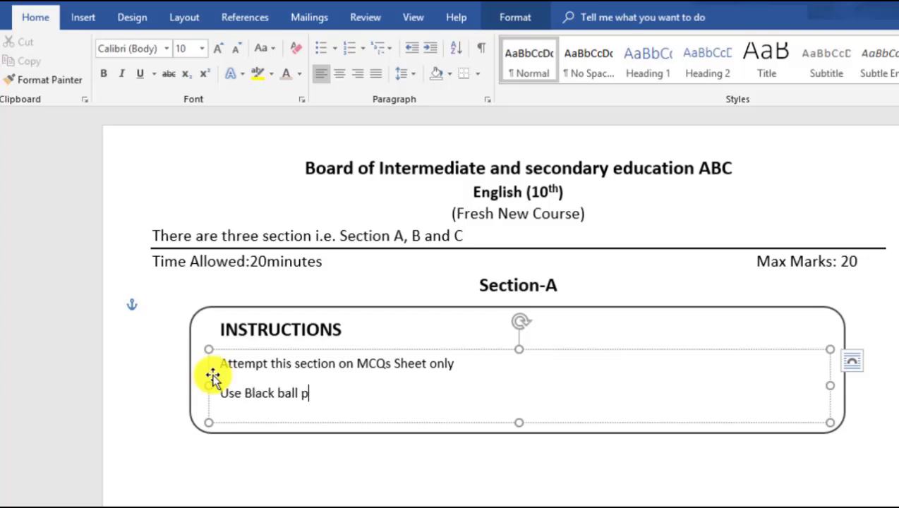
pyautogui.write('oint or marker for')
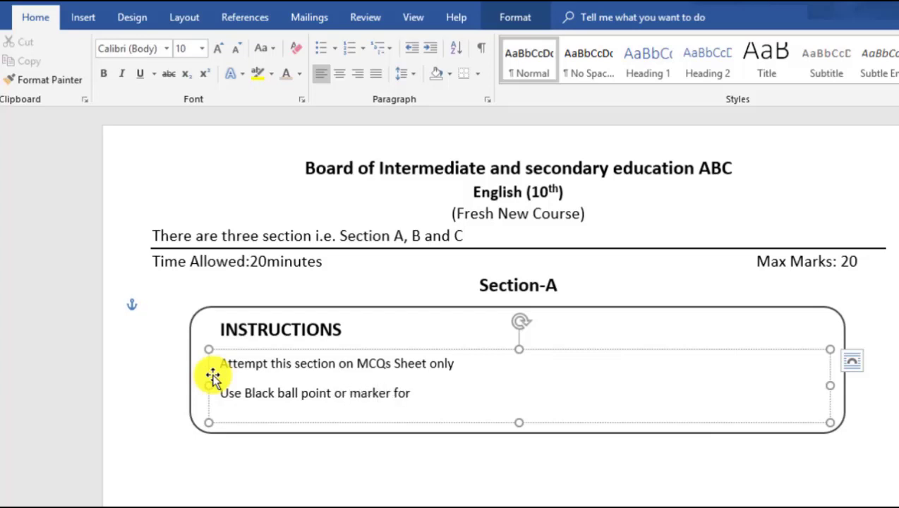
pyautogui.write(' sha')
pyautogui.write('di')
pyautogui.write('ng only one')
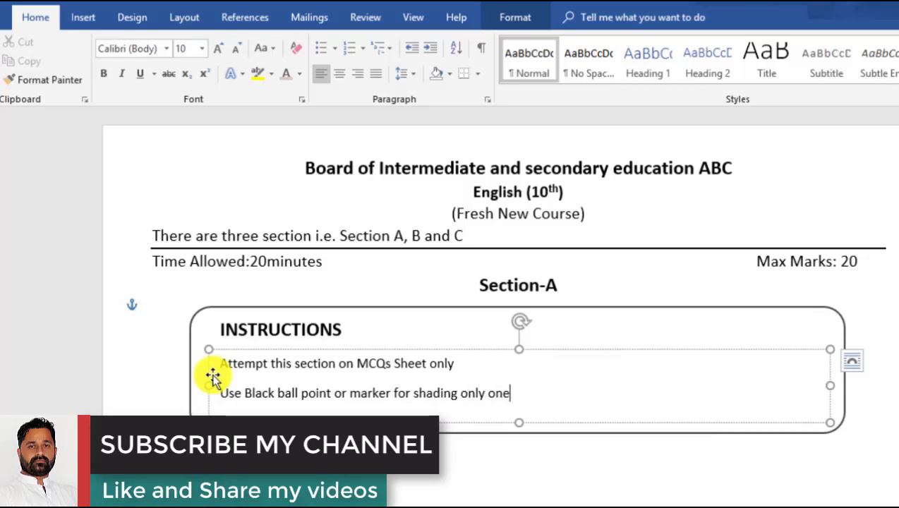
pyautogui.write(' co')
pyautogui.write('le')
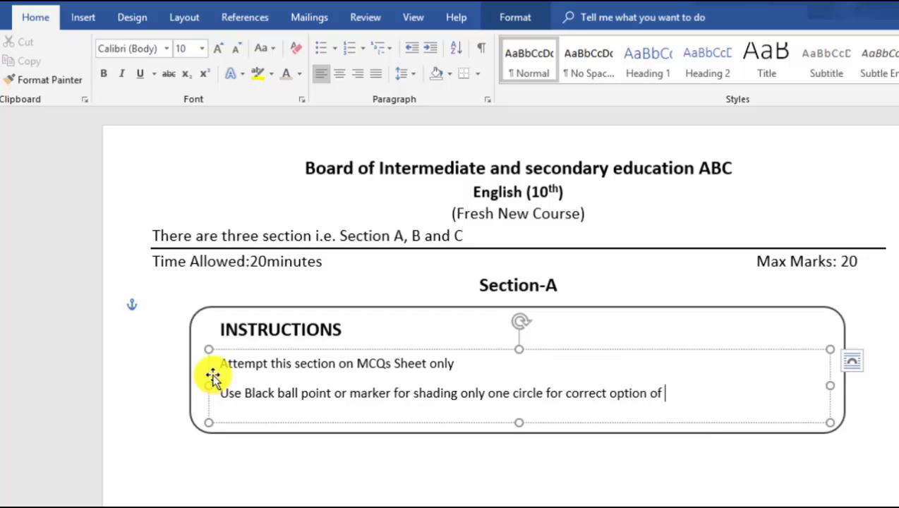
pyautogui.write('stion')
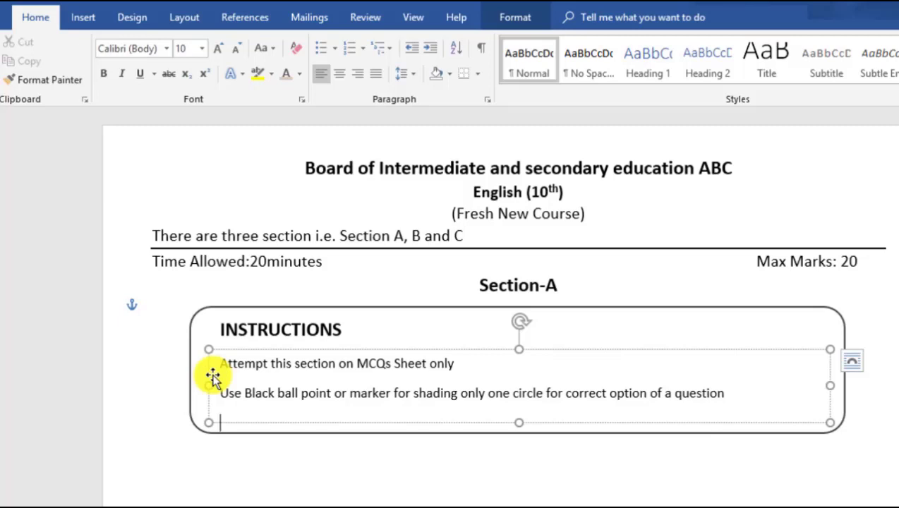
pyautogui.moveTo(519, 422); pyautogui.dragTo(520, 444)
pyautogui.click(235, 420)
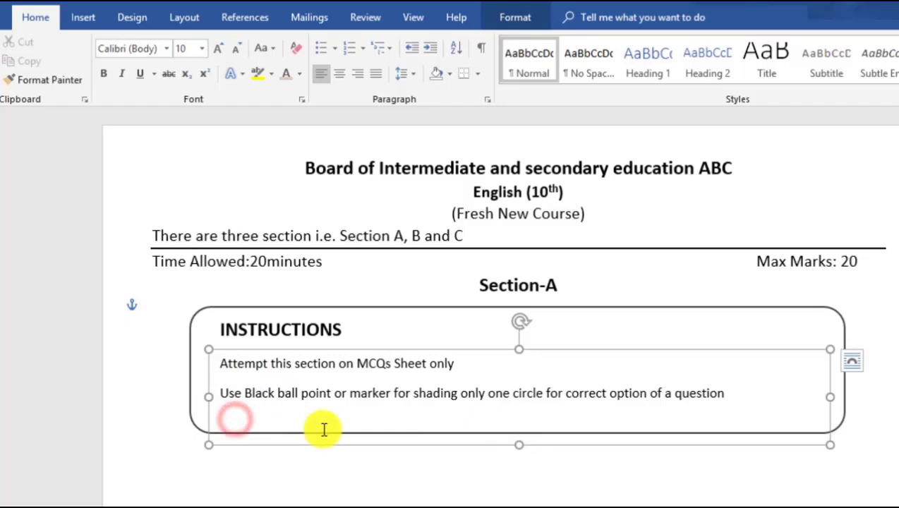
# - Type the third line: 'No mark will be awarded for cutting, overwriting, and multiple circle shading.'
pyautogui.write('No ')
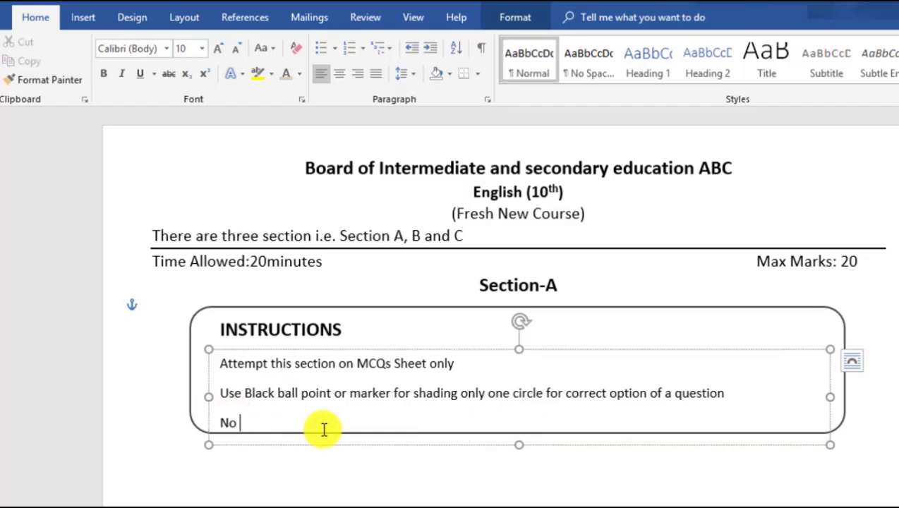
pyautogui.write('mark will be awarded for cutting,')
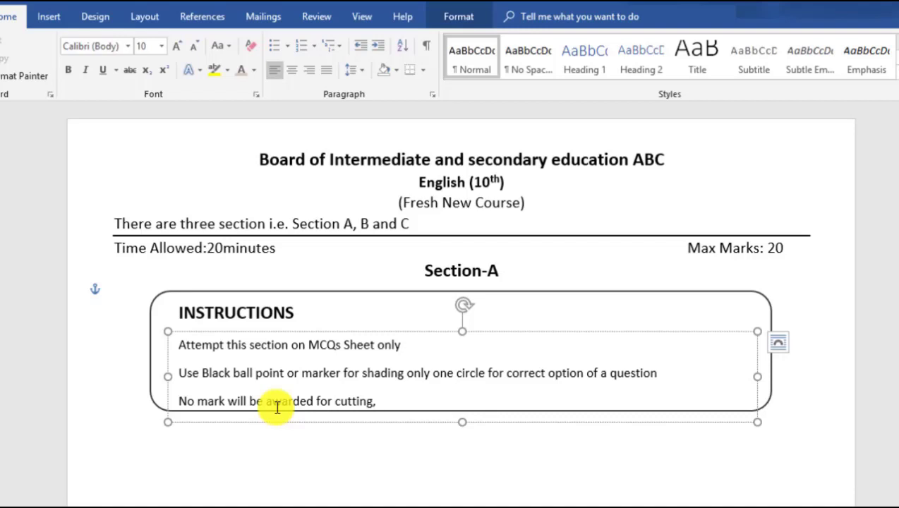
pyautogui.write(' overwri')
pyautogui.write('ting, ')
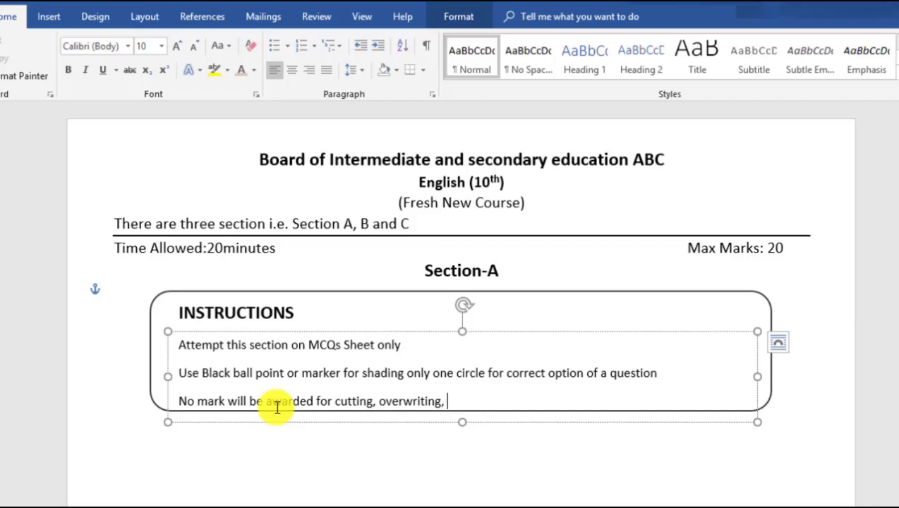
pyautogui.write('and mul')
pyautogui.write('tiple cir')
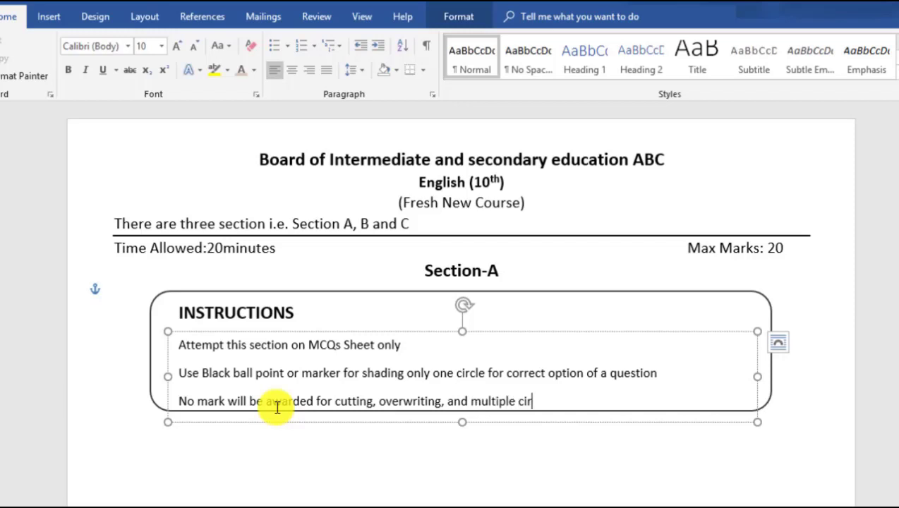
pyautogui.write('e shading.')
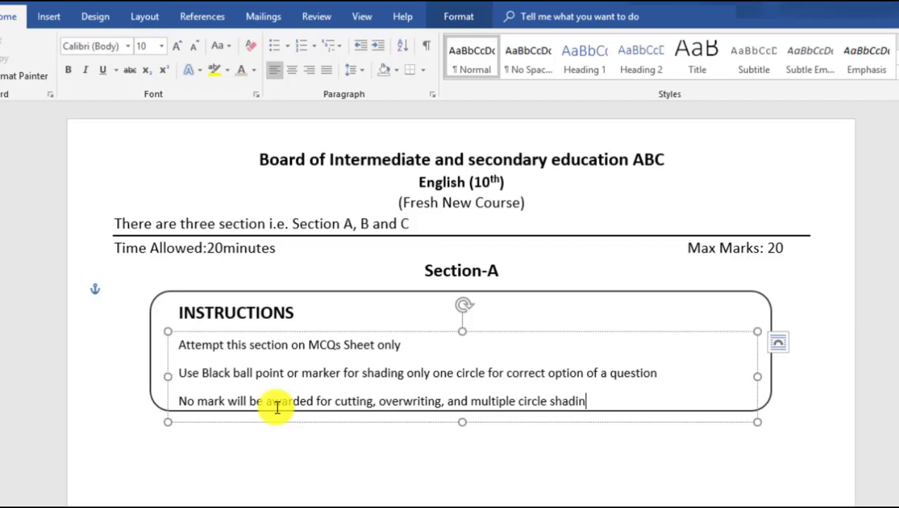
pyautogui.click(612, 397)
# - Set 0 pt space after the three instruction lines and shrink the text box to fit
pyautogui.moveTo(596, 401); pyautogui.dragTo(173, 345)
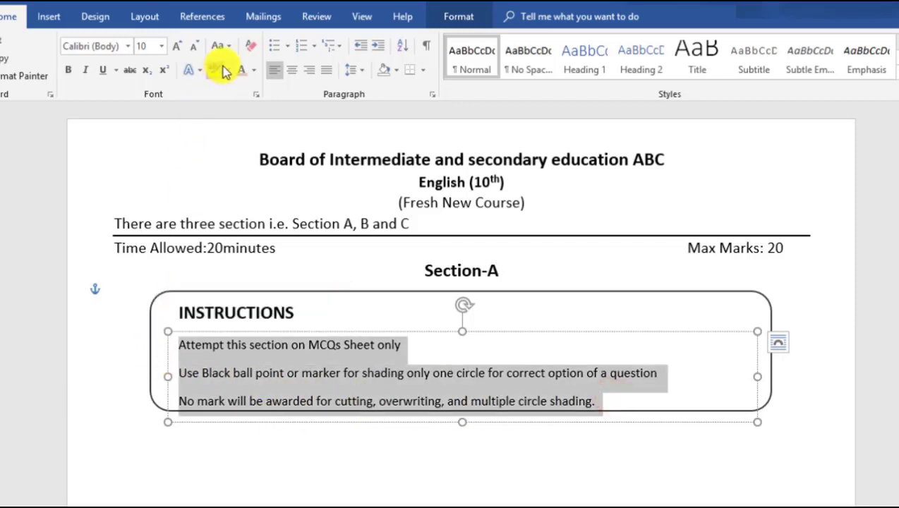
pyautogui.click(145, 16)
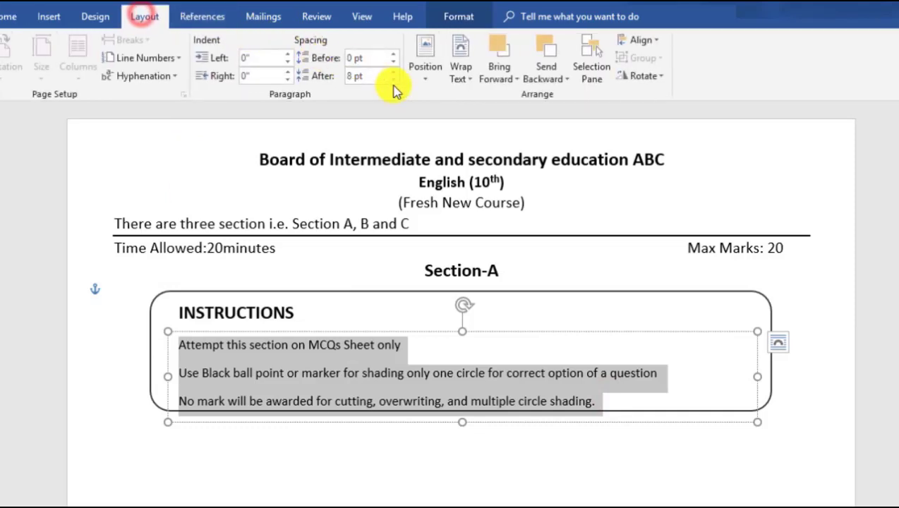
pyautogui.click(393, 80)
pyautogui.click(393, 79)
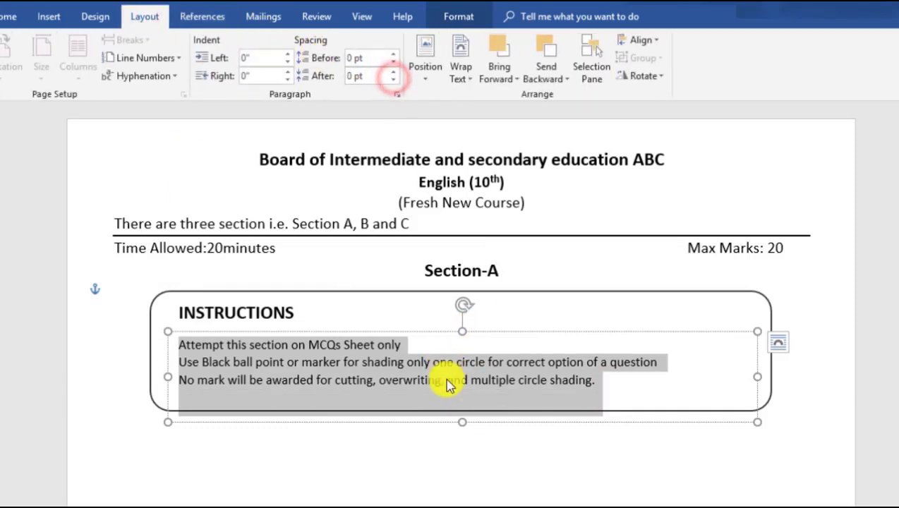
pyautogui.moveTo(462, 421); pyautogui.dragTo(466, 399)
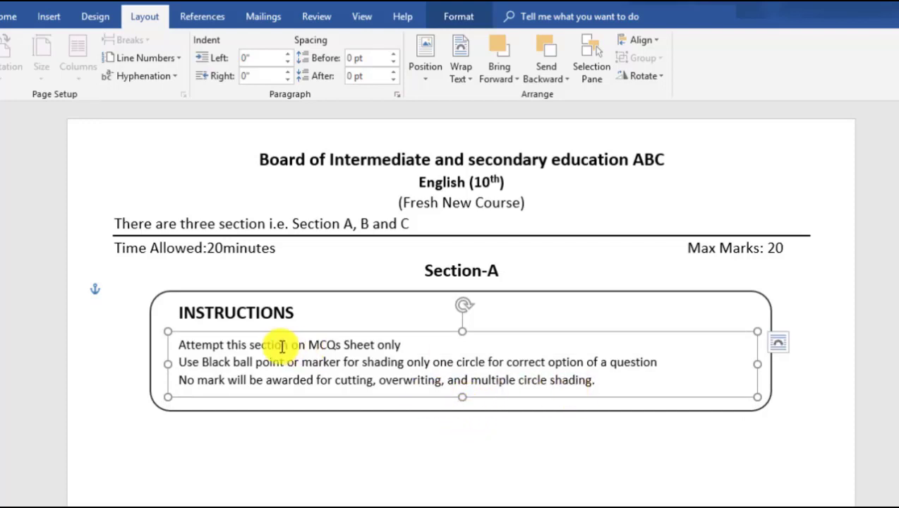
# - Add round bullets to the three instructions and move the list up under the heading
pyautogui.moveTo(178, 344); pyautogui.dragTo(600, 379)
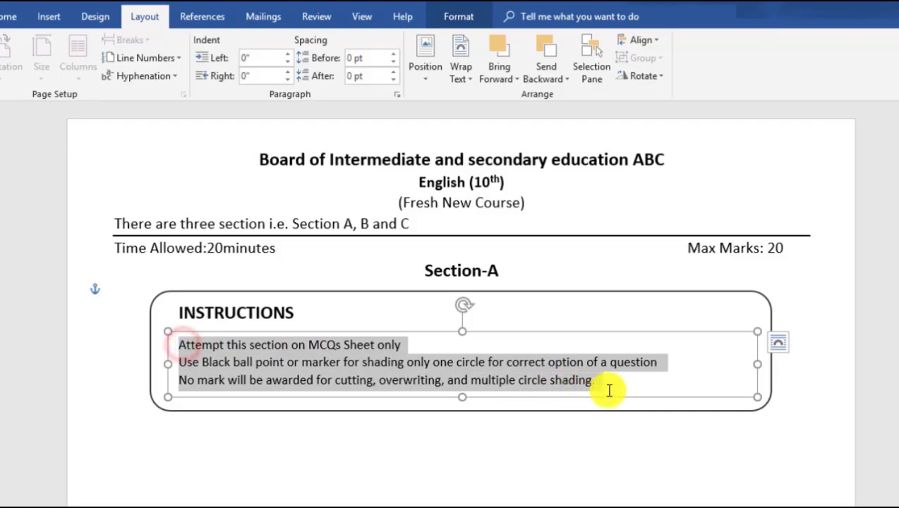
pyautogui.click(10, 17)
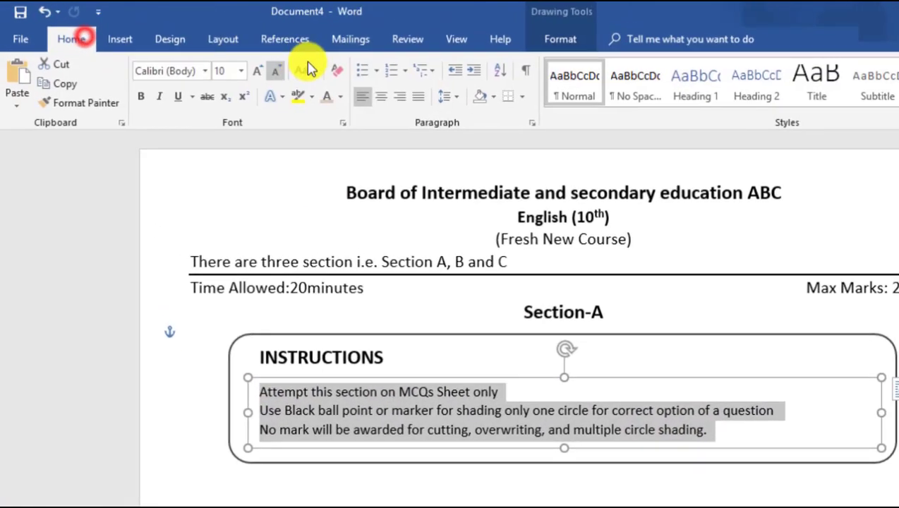
pyautogui.click(386, 76)
pyautogui.click(428, 186)
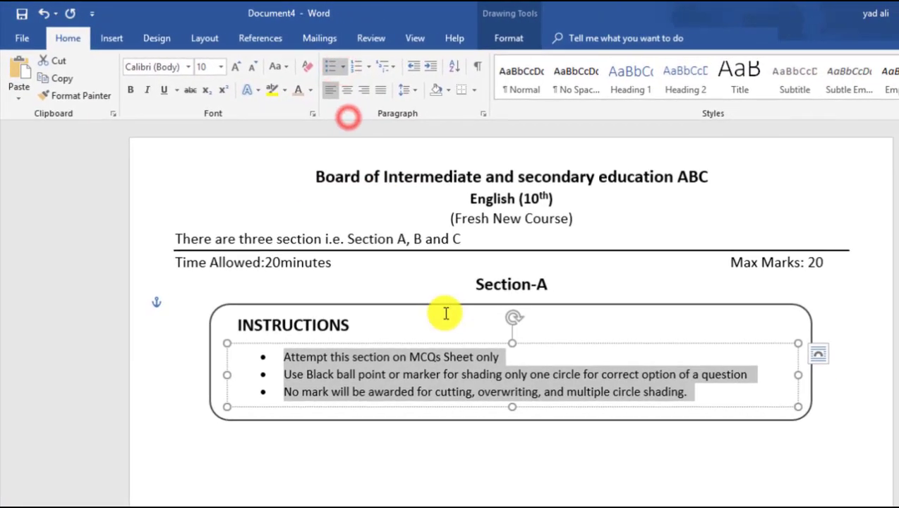
pyautogui.moveTo(470, 344); pyautogui.dragTo(453, 331)
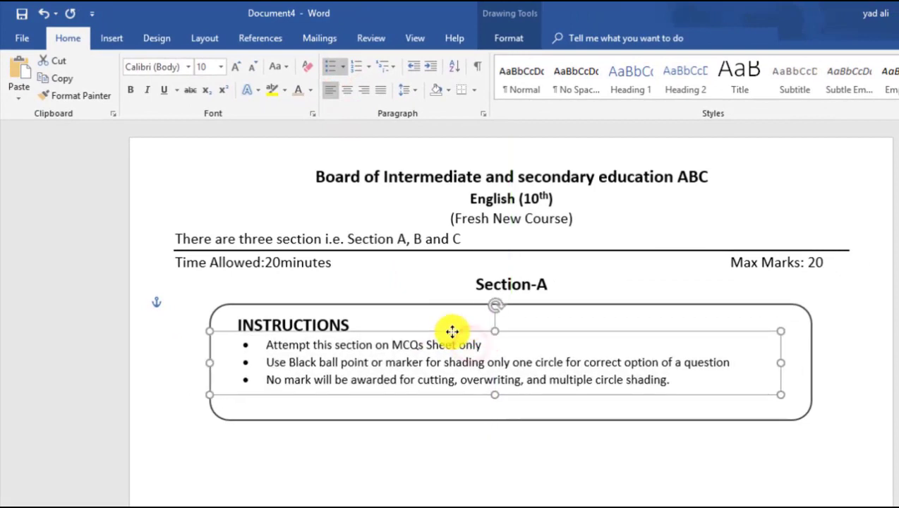
# - Shorten the rounded frame to fit the list and place the cursor on a new line below it
pyautogui.click(509, 420)
pyautogui.moveTo(508, 420); pyautogui.dragTo(510, 406)
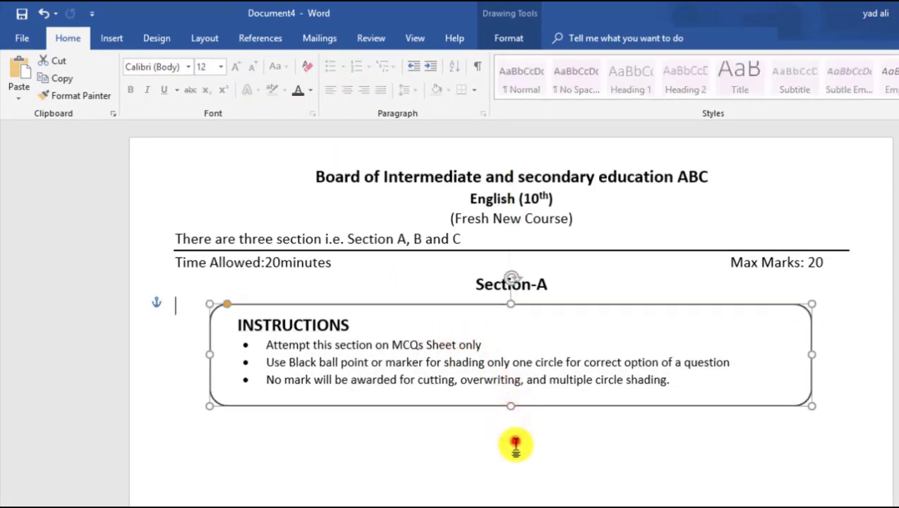
pyautogui.click(510, 437)
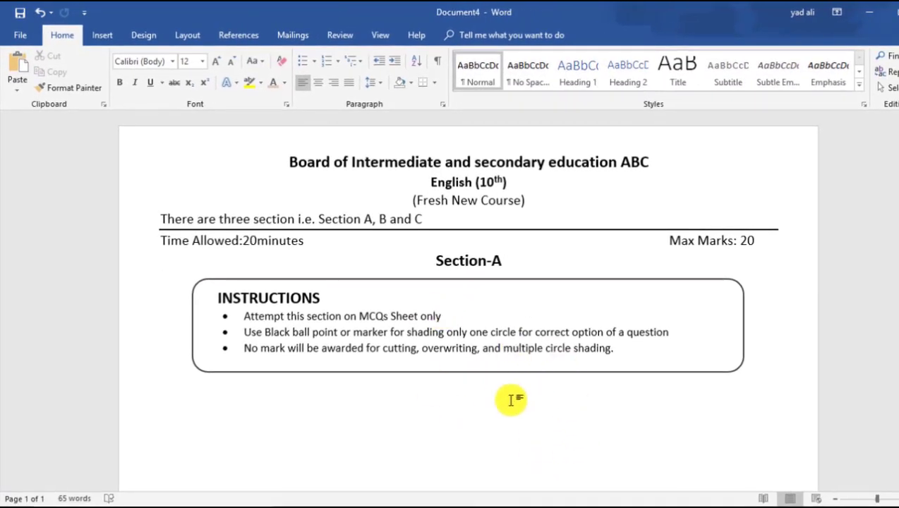
pyautogui.click(180, 406)
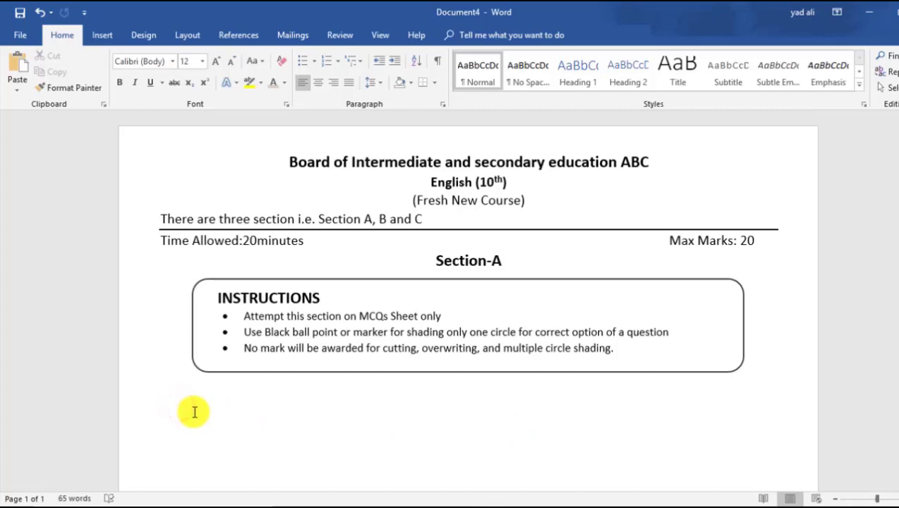
# - Type 'Q1. Choose the correct option i.e. A, B, C or D.' and start a new line
pyautogui.write('Q1. Ch')
pyautogui.write('oose ')
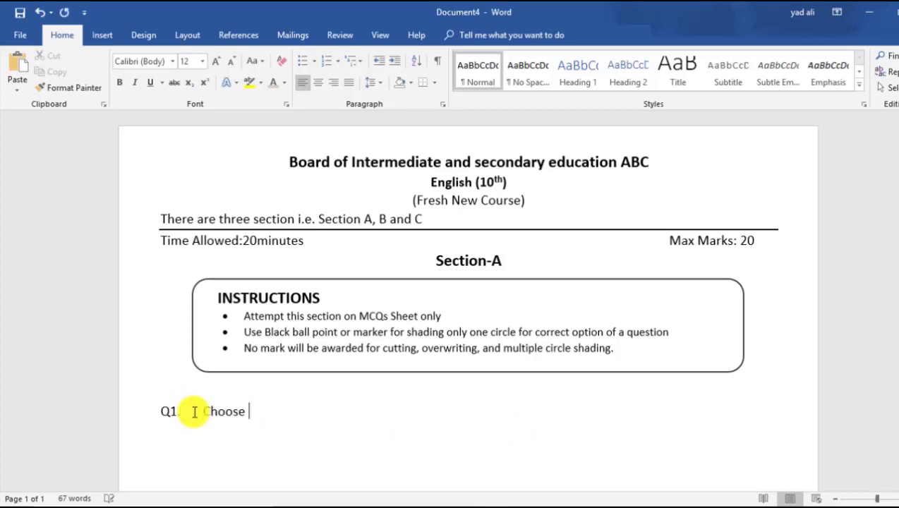
pyautogui.write('the core')
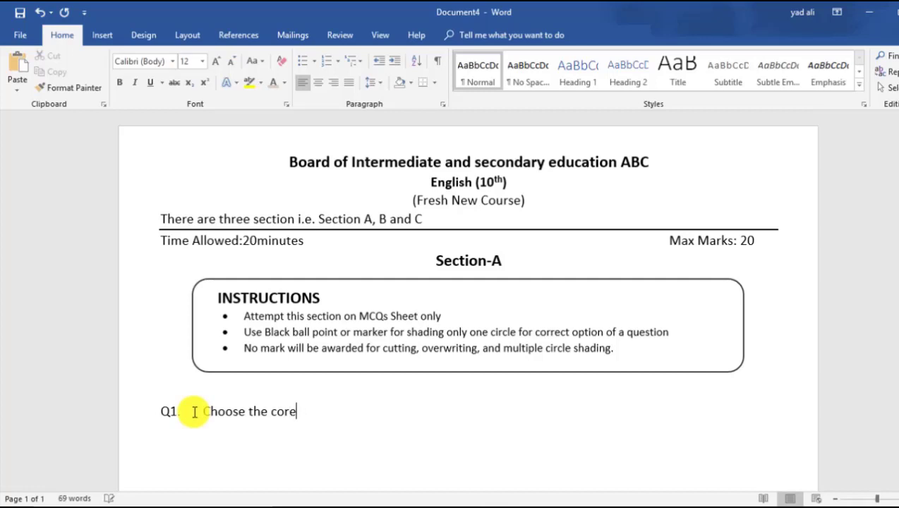
pyautogui.press('BackSpace')
pyautogui.write('rect option i.e. ')
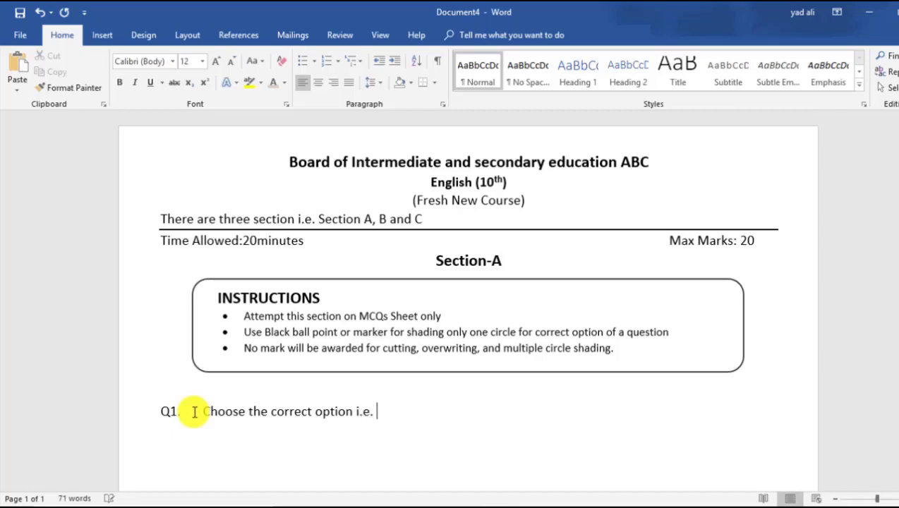
pyautogui.write('A,B,C or D.')
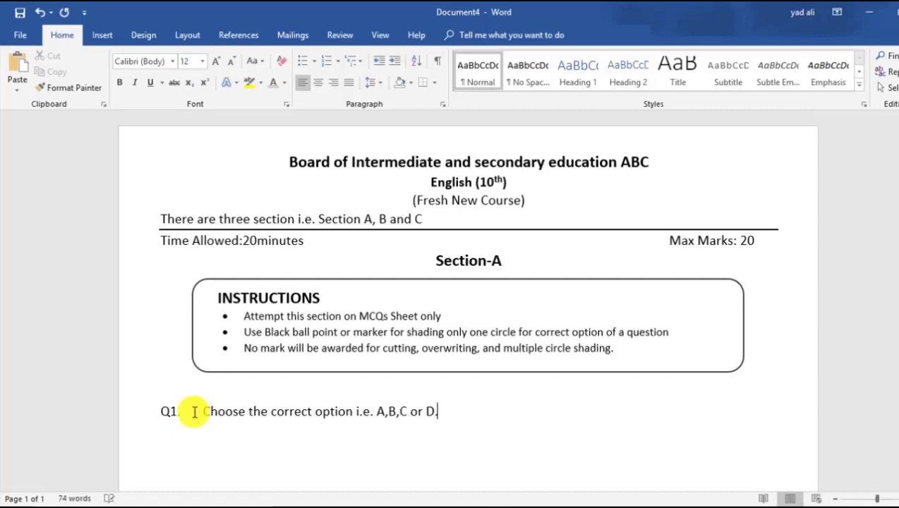
pyautogui.press('Return')
pyautogui.click(335, 62)
# - Add numbered question 1, 'Figured means' with a dotted blank, followed by an unnumbered line
pyautogui.click(393, 192)
pyautogui.write('Fig')
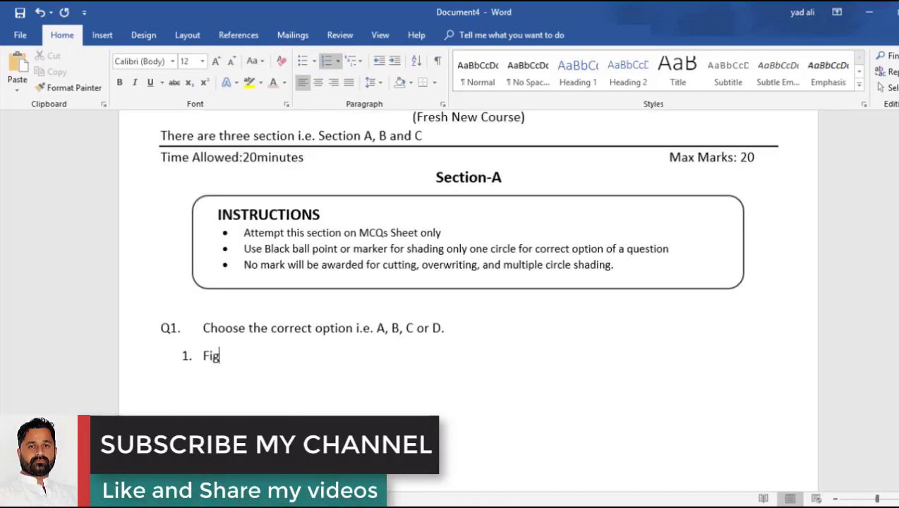
pyautogui.write('ured me')
pyautogui.write('ans')
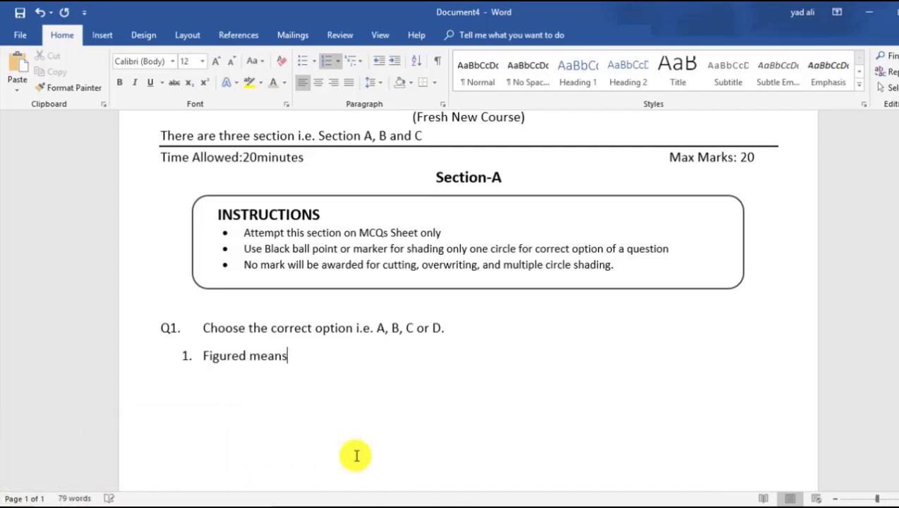
pyautogui.write('........................................')
pyautogui.press('Return')
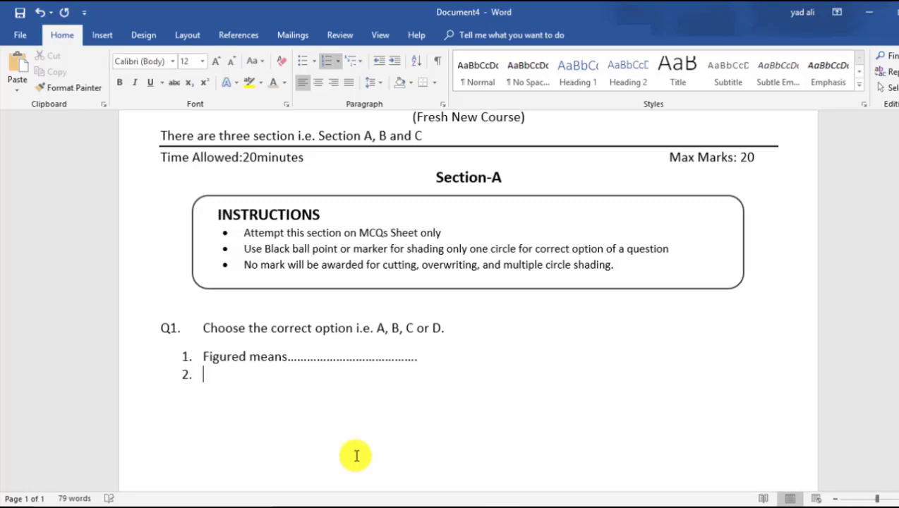
pyautogui.press('BackSpace')
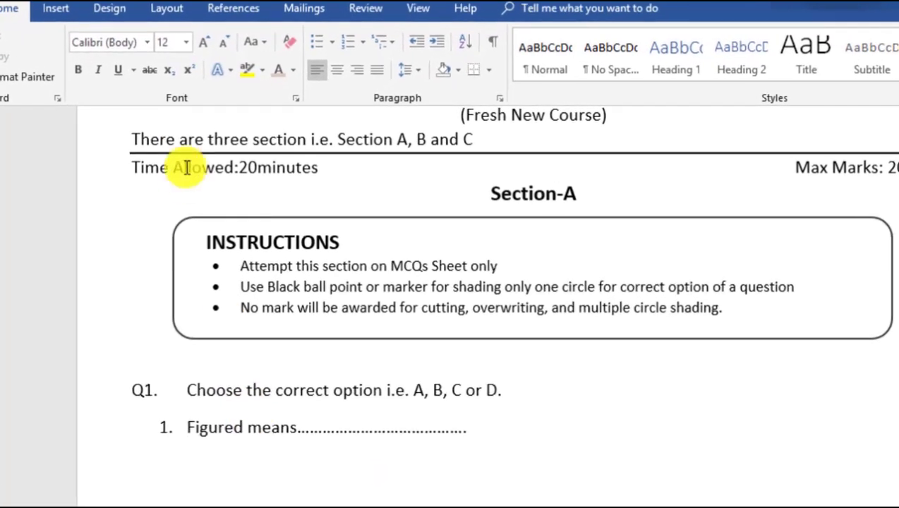
# - Type circled option A in the OMR font, then 'To Decide' in Calibri Light
pyautogui.click(157, 61)
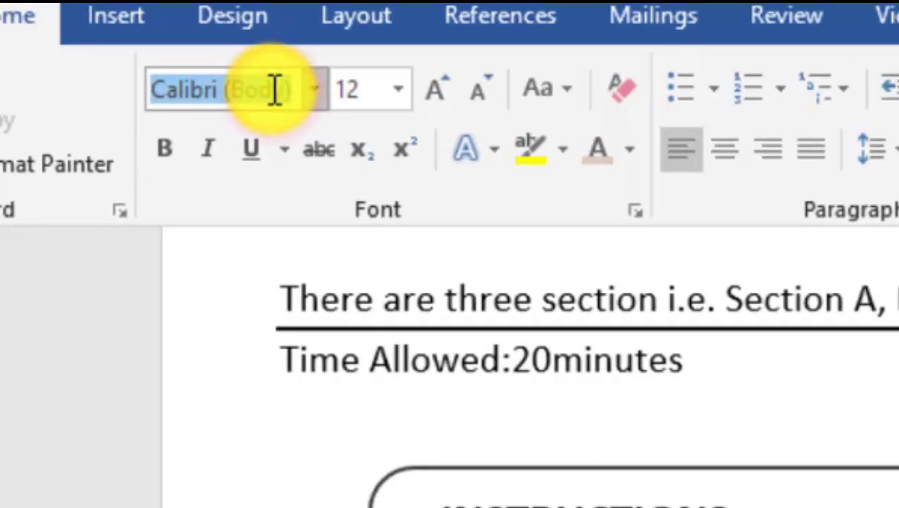
pyautogui.write('OMR')
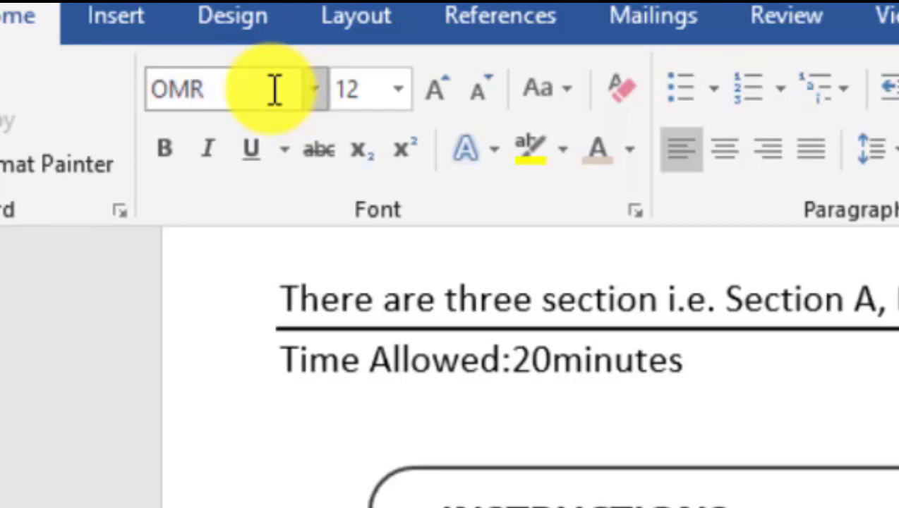
pyautogui.click(191, 89)
pyautogui.write('Calibri')
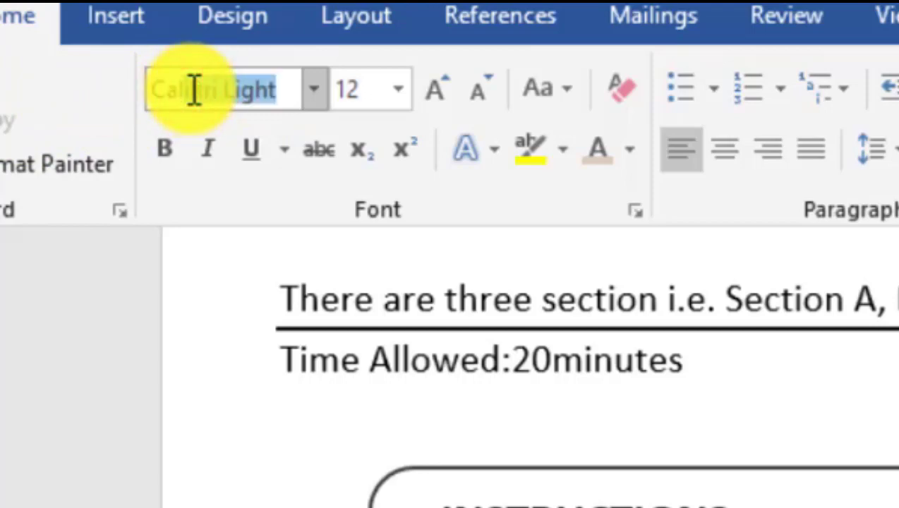
pyautogui.press('Escape')
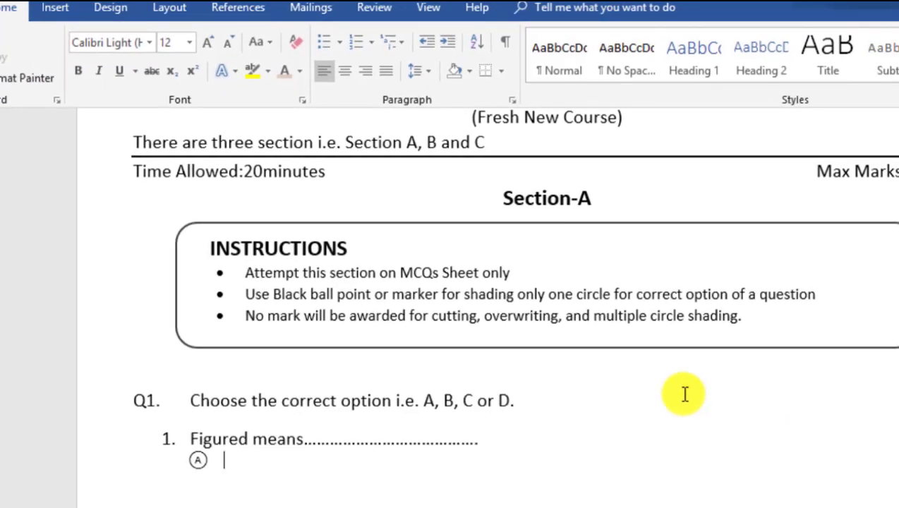
pyautogui.write('To Dec')
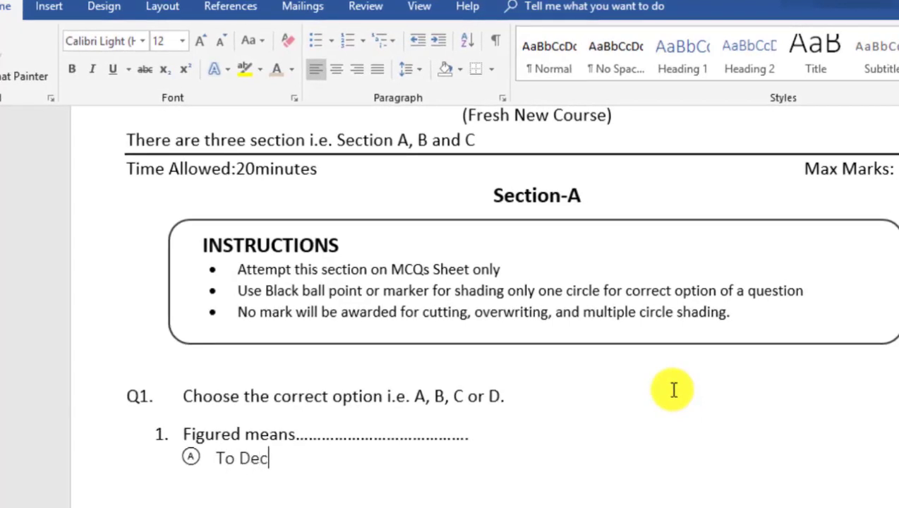
pyautogui.write('ide')
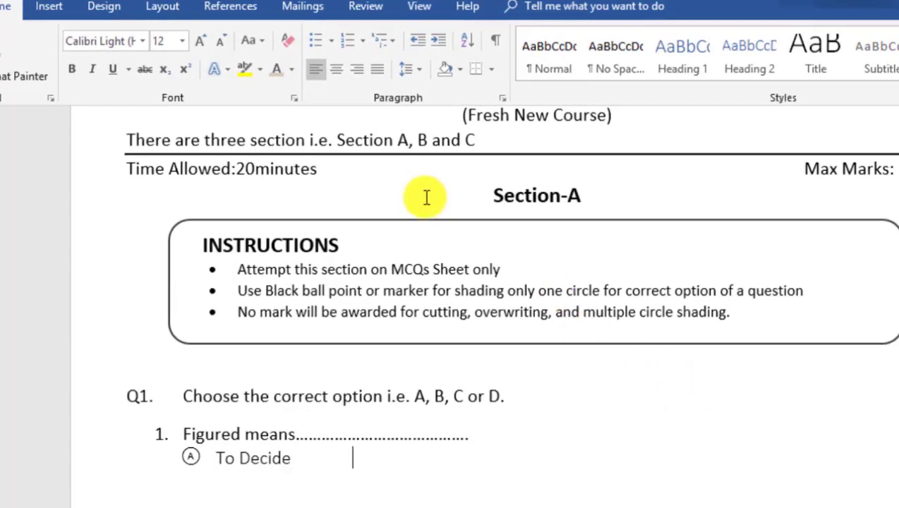
# - Type circled option B in the OMR font, then 'To React' in Calibri Light
pyautogui.click(86, 41)
pyautogui.write('OMR')
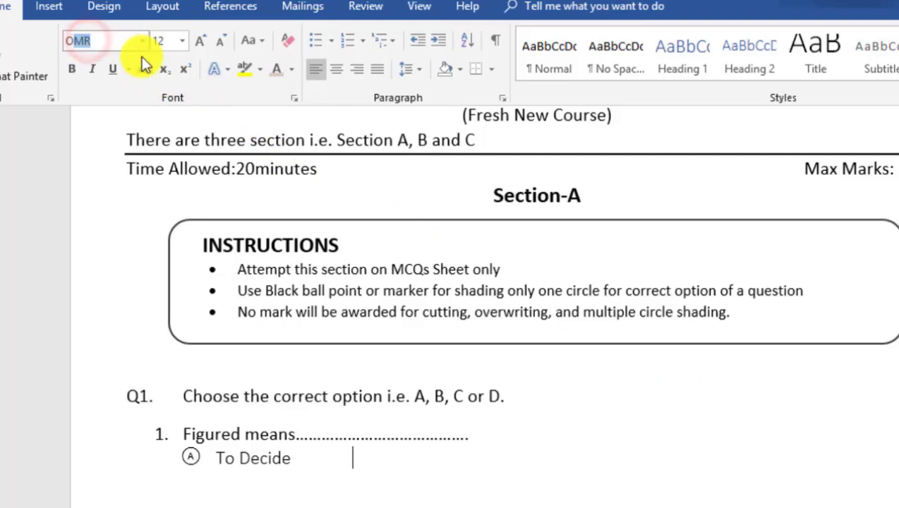
pyautogui.press('Return')
pyautogui.write('B')
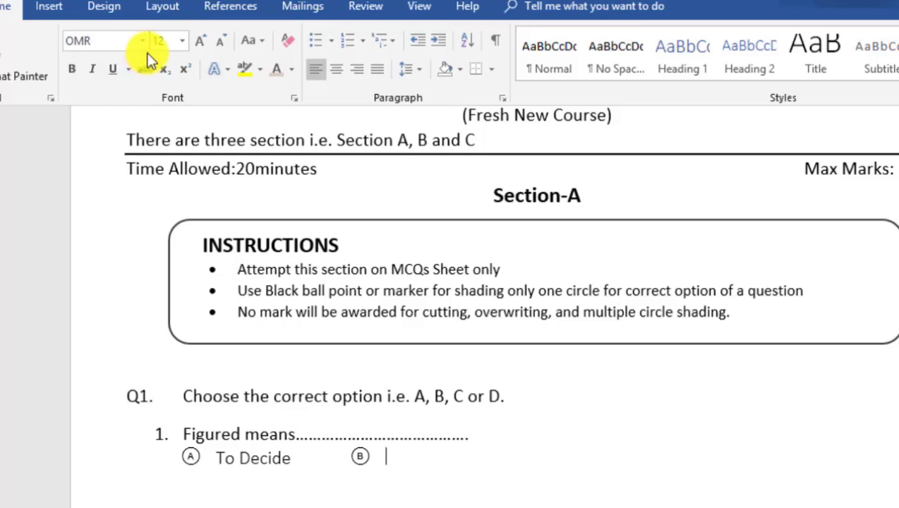
pyautogui.click(111, 45)
pyautogui.write('Cal')
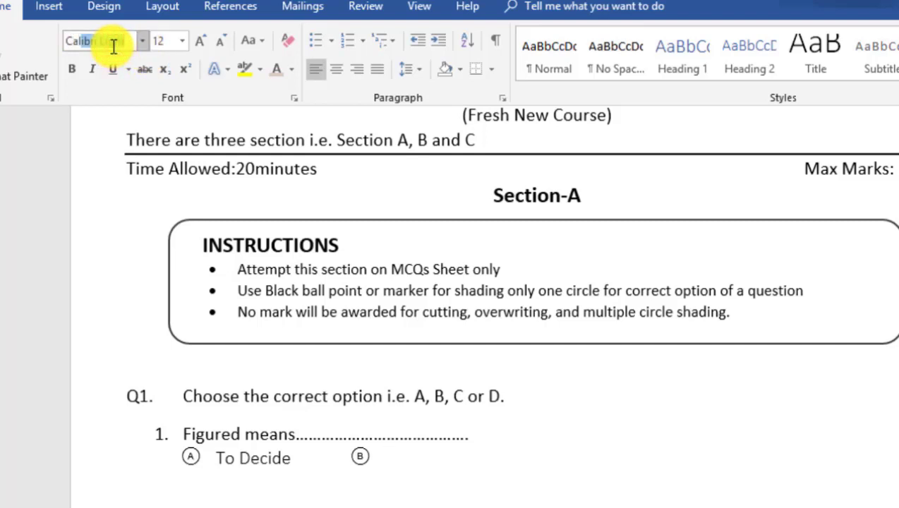
pyautogui.write('ibri Light')
pyautogui.press('Return')
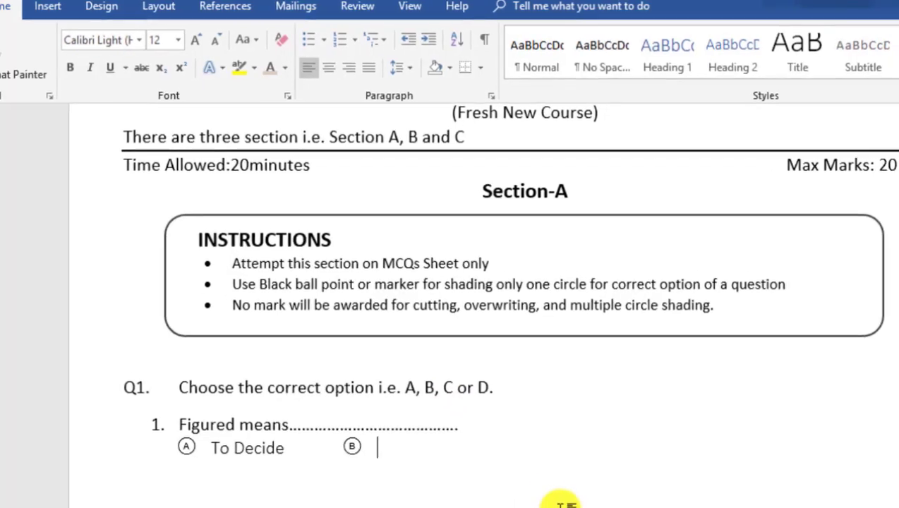
pyautogui.write('To React')
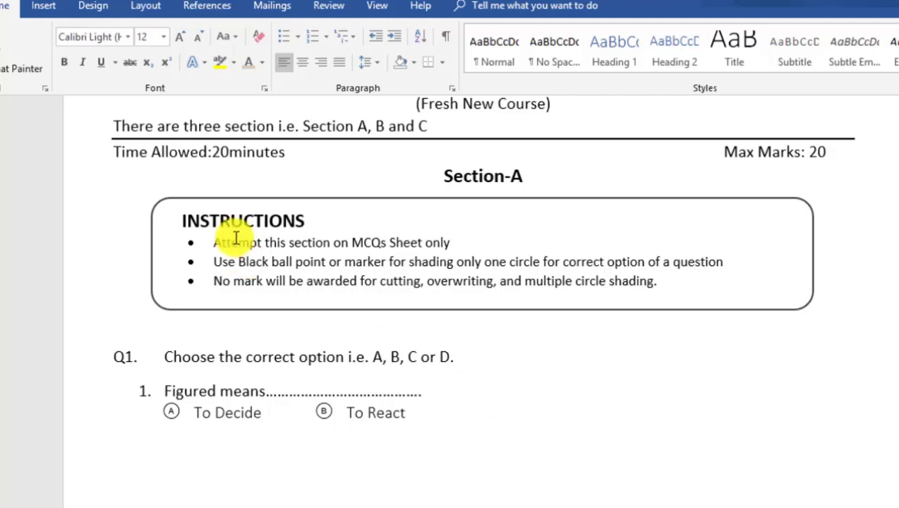
# - Add circled option C in the OMR font followed by 'To Reject' in Calibri Light
pyautogui.click(77, 39)
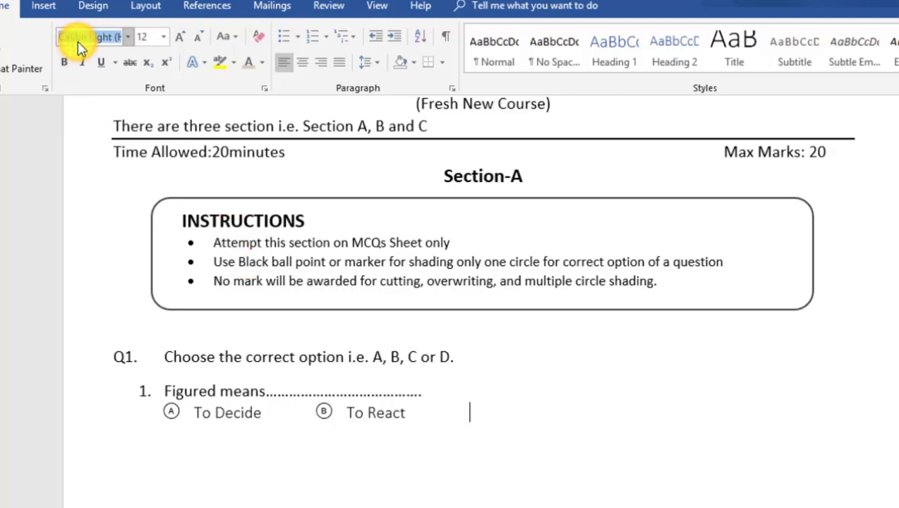
pyautogui.write('OMR')
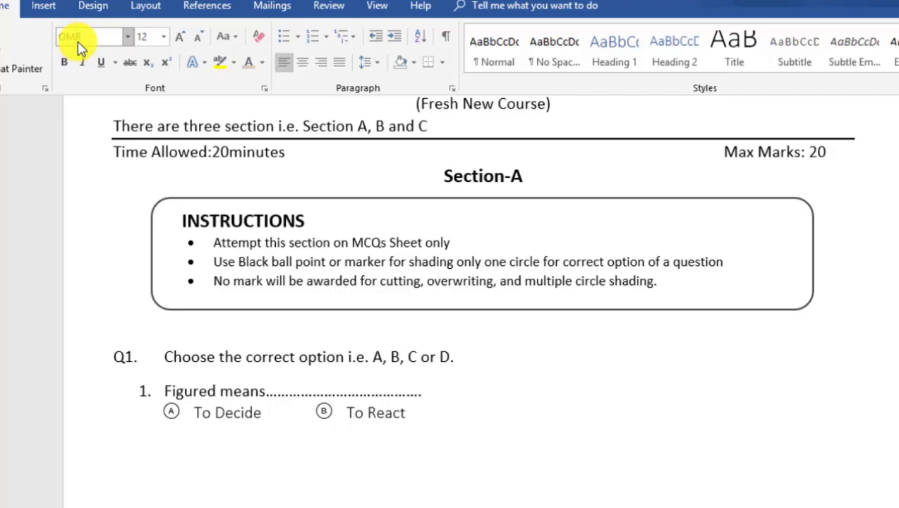
pyautogui.write('C')
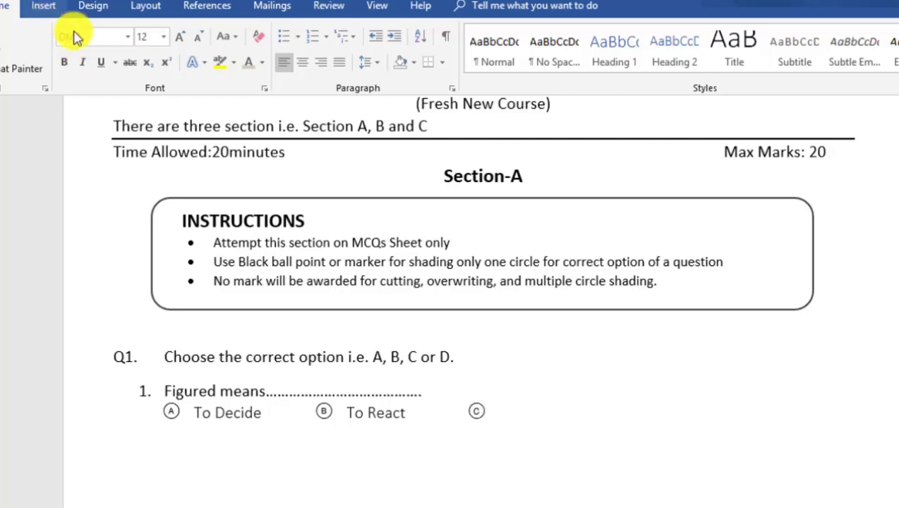
pyautogui.click(79, 36)
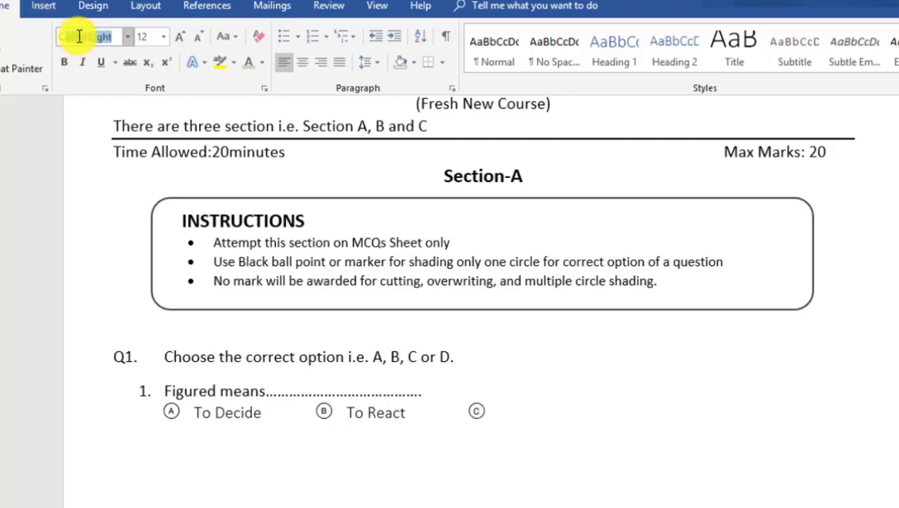
pyautogui.click(79, 36)
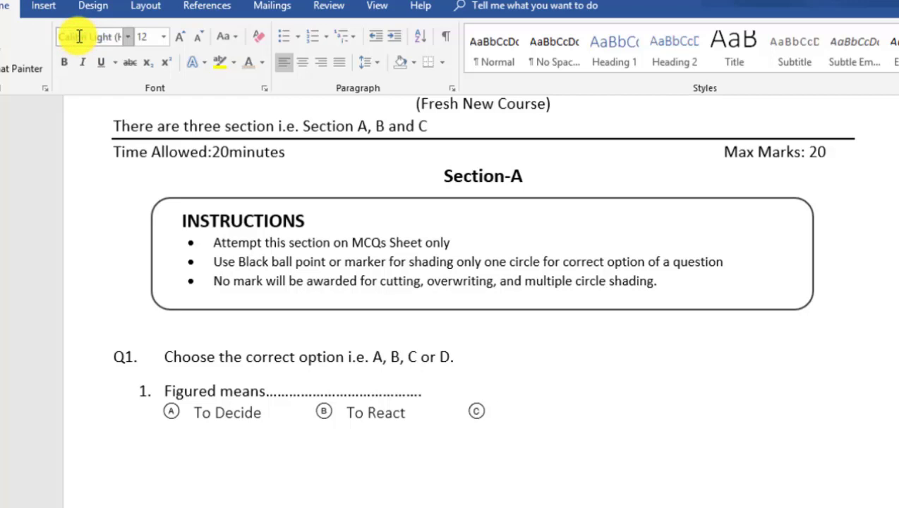
pyautogui.click(562, 413)
pyautogui.write('To R')
pyautogui.write('eject')
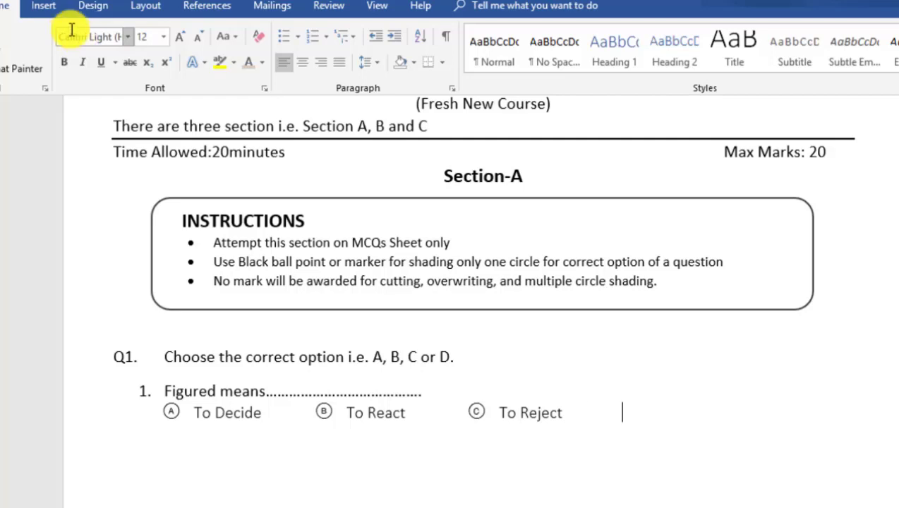
# - Add circled option D in the OMR font followed by 'To Sleep' in Calibri Light
pyautogui.click(79, 36)
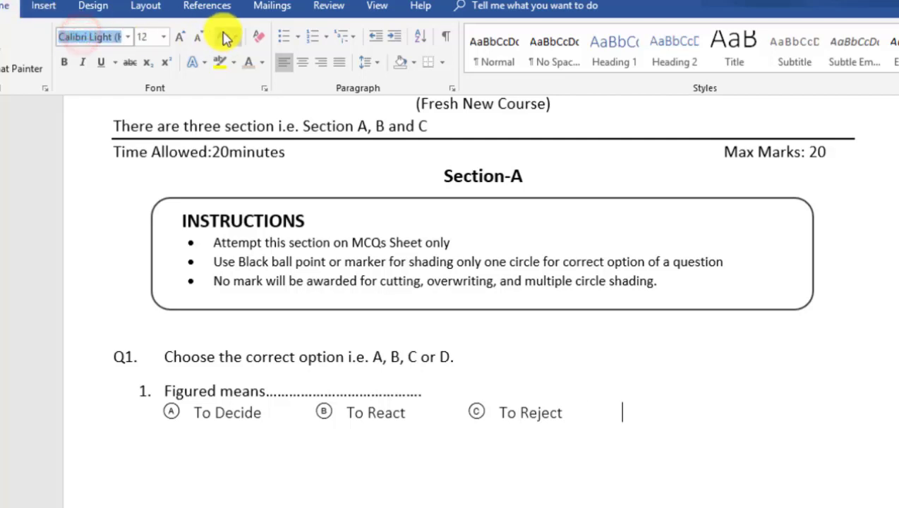
pyautogui.write('OMR')
pyautogui.press('Return')
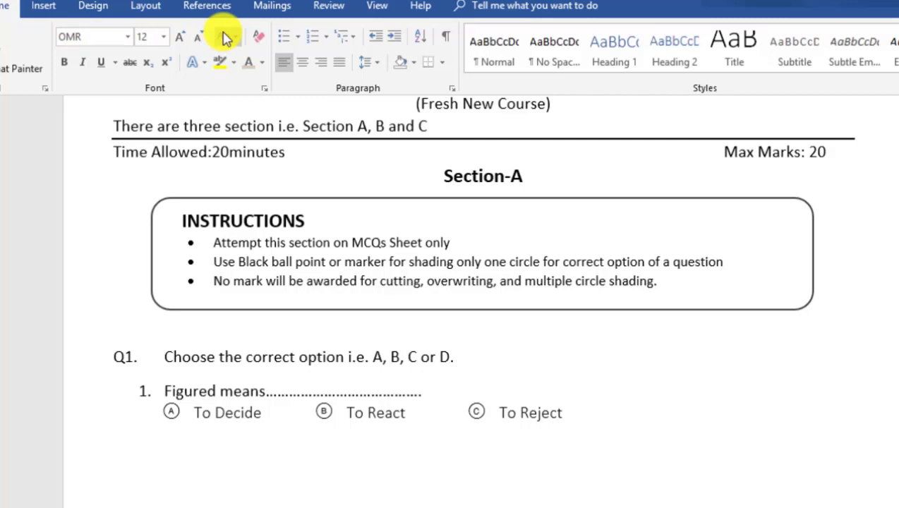
pyautogui.write('d')
pyautogui.click(85, 35)
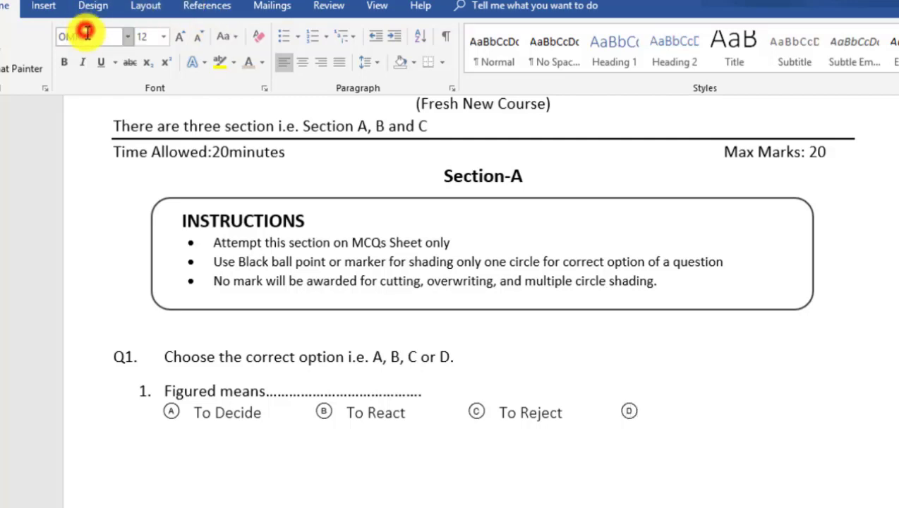
pyautogui.write('Calibri Light')
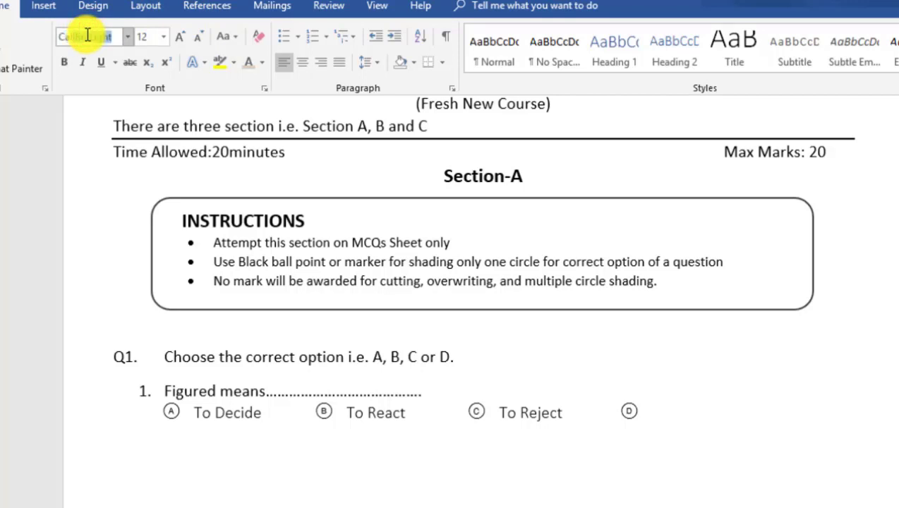
pyautogui.press('Return')
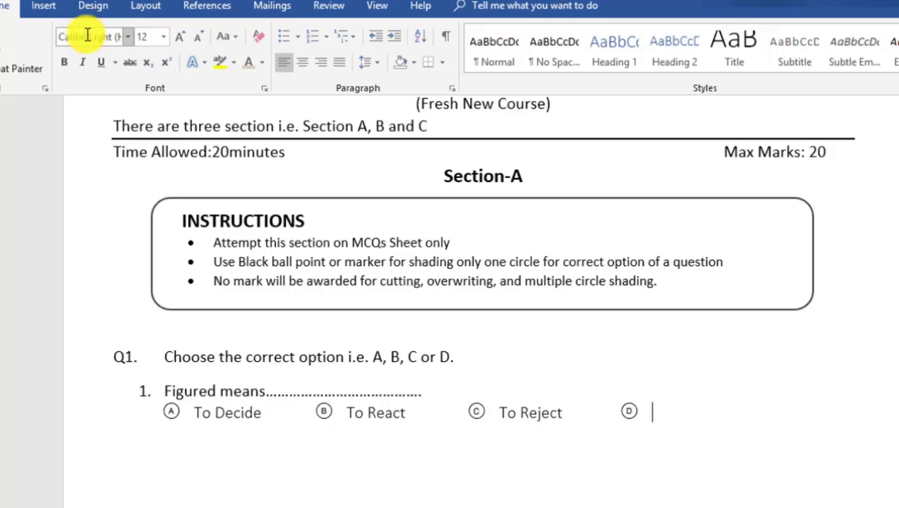
pyautogui.write('To')
pyautogui.write(' Sleep')
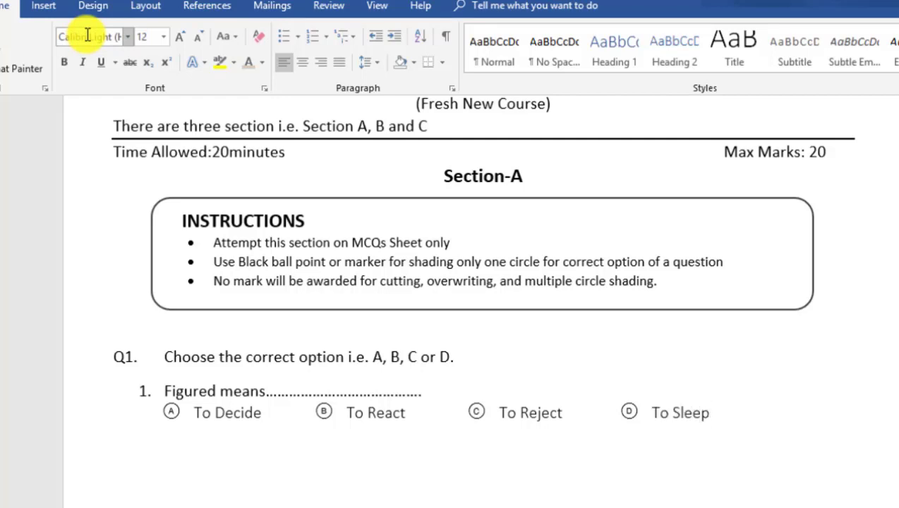
# - Apply 1.5 line spacing to question 1 and its options
pyautogui.moveTo(710, 412); pyautogui.dragTo(138, 392)
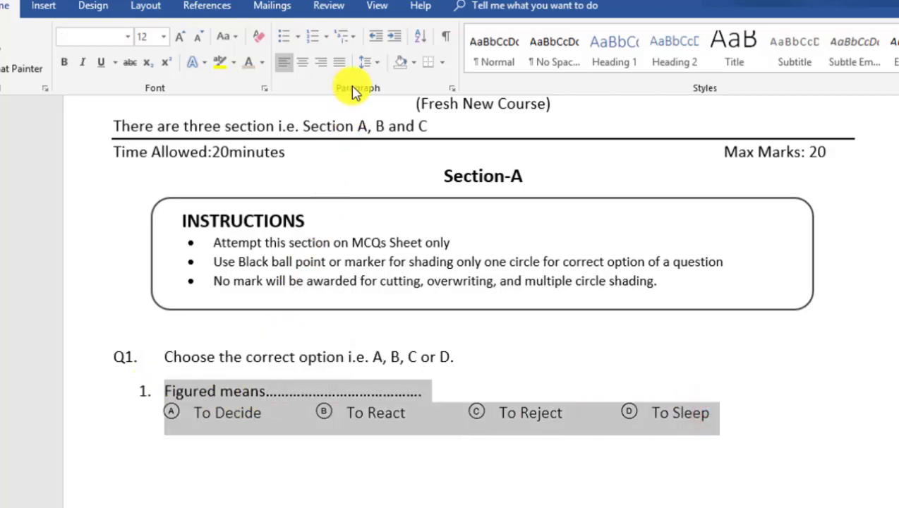
pyautogui.click(367, 63)
pyautogui.click(376, 120)
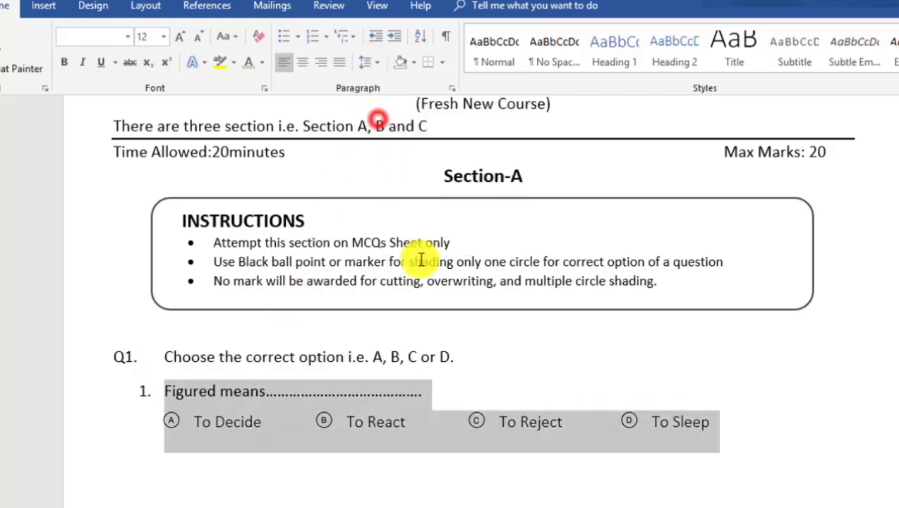
pyautogui.scroll(-3, 458, 395)
# - Adjust the tab gaps before options B and C so the four options are evenly spaced
pyautogui.click(423, 353)
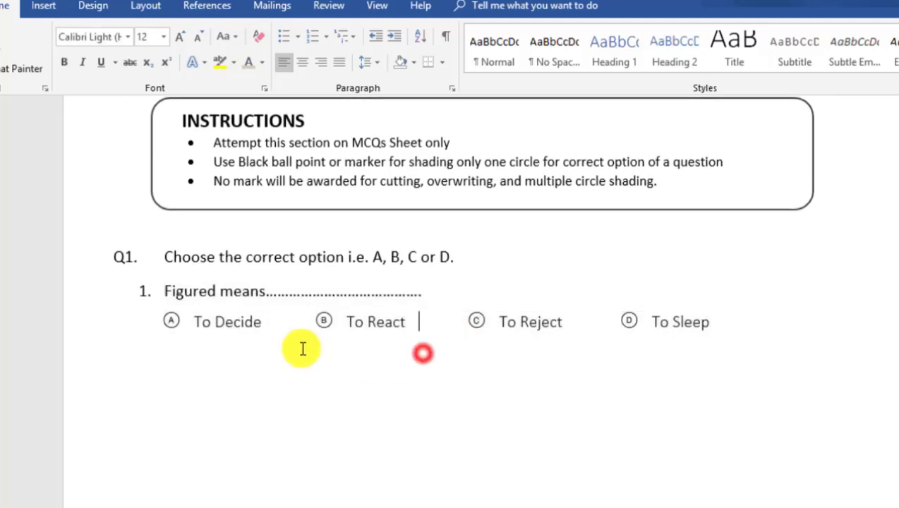
pyautogui.moveTo(167, 321); pyautogui.dragTo(718, 317)
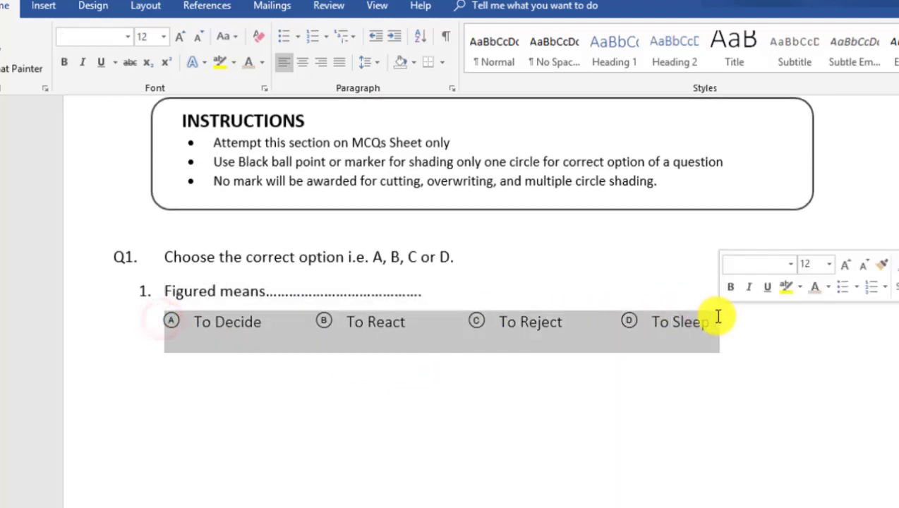
pyautogui.click(665, 408)
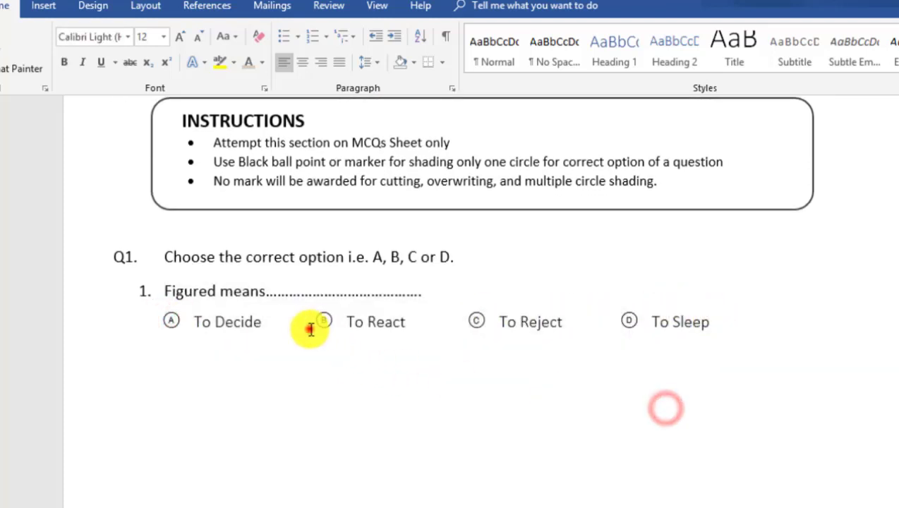
pyautogui.click(310, 330)
pyautogui.press('Tab')
pyautogui.click(513, 321)
pyautogui.press('Tab')
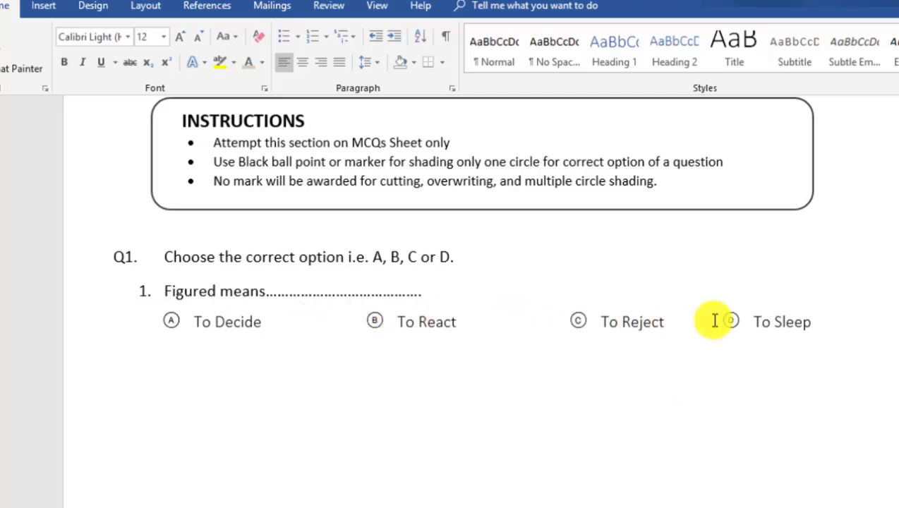
pyautogui.press('BackSpace')
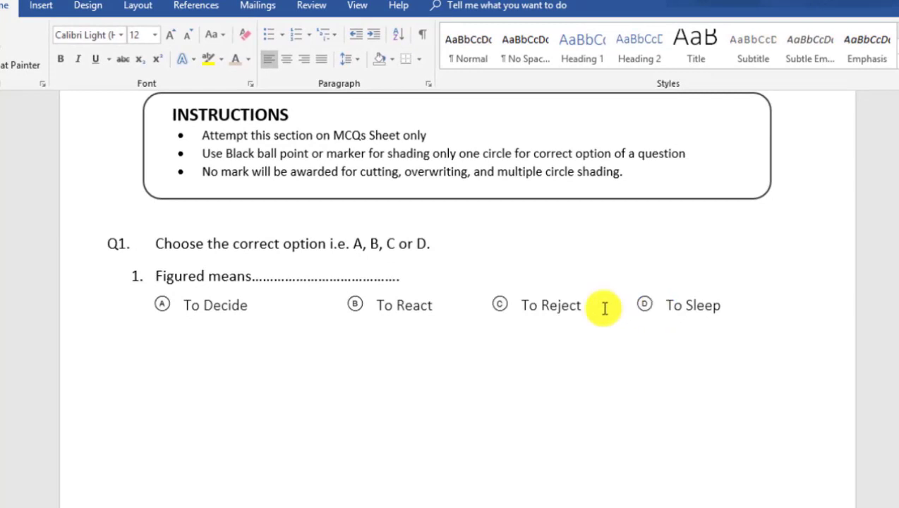
pyautogui.click(346, 304)
pyautogui.press('BackSpace')
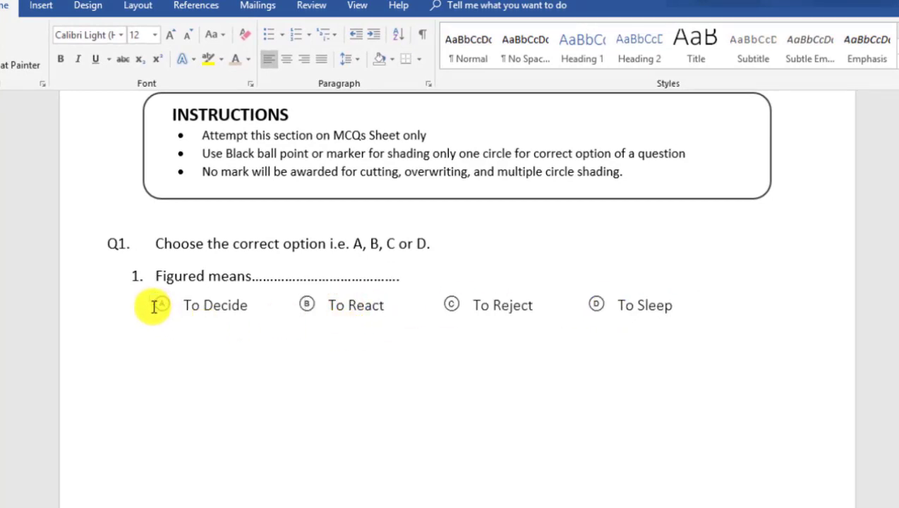
pyautogui.moveTo(154, 307); pyautogui.dragTo(677, 321)
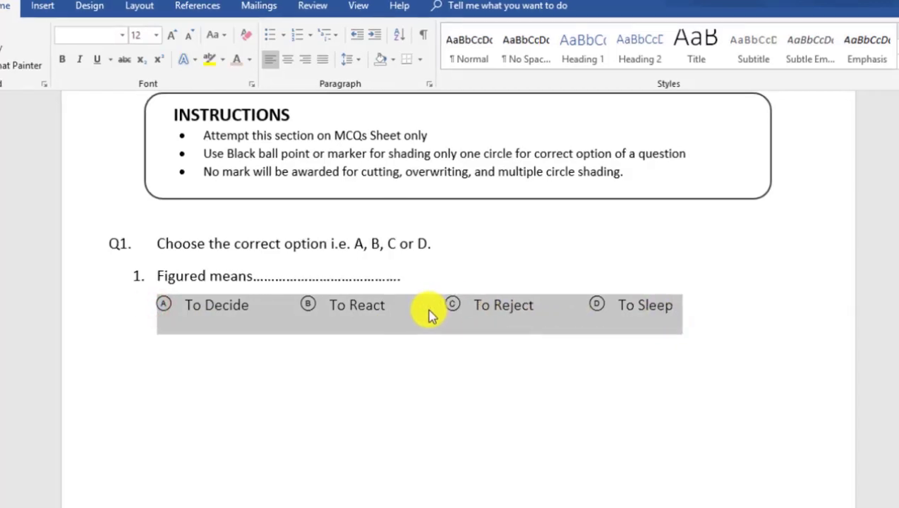
# - Copy question 1's options line and start an unnumbered paragraph after 'To Sleep'
pyautogui.click(27, 58)
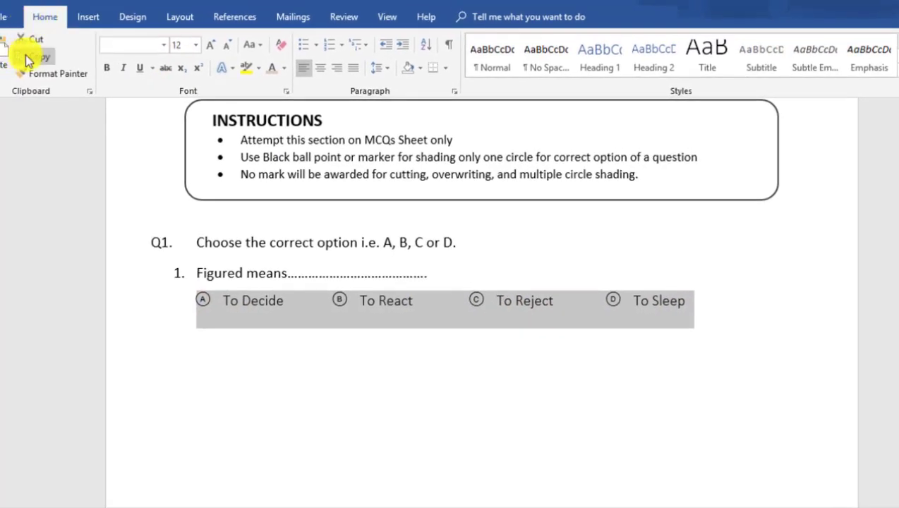
pyautogui.click(708, 305)
pyautogui.press('Return')
pyautogui.press('BackSpace')
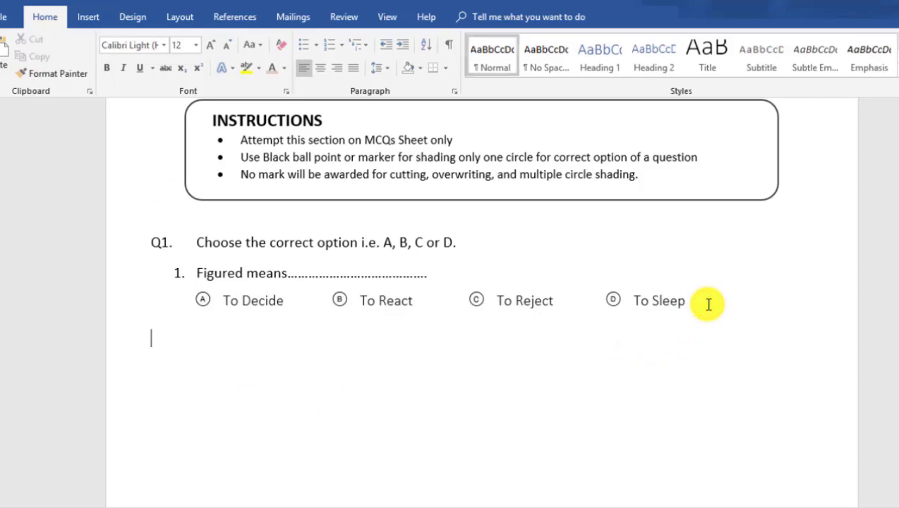
# - Type question 2: 'Our population has badly hampered the……growth in the country.'
pyautogui.write('2. ')
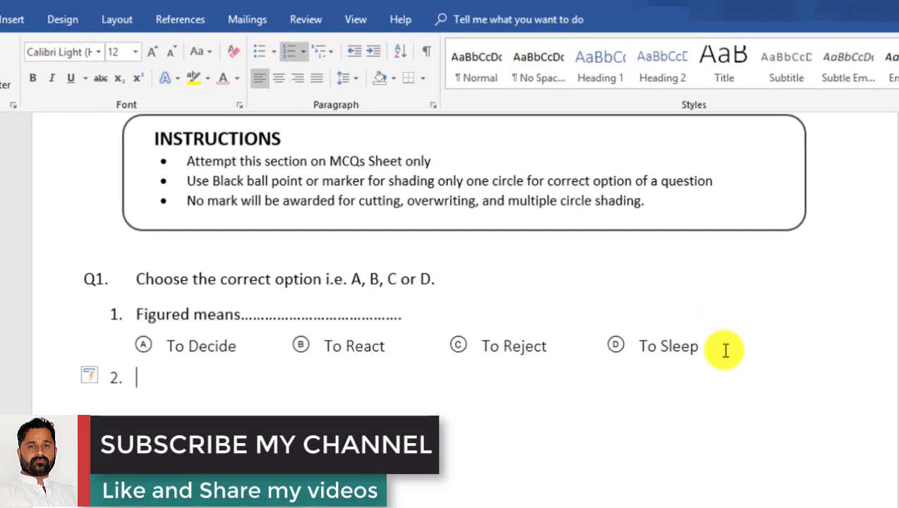
pyautogui.write('our pop')
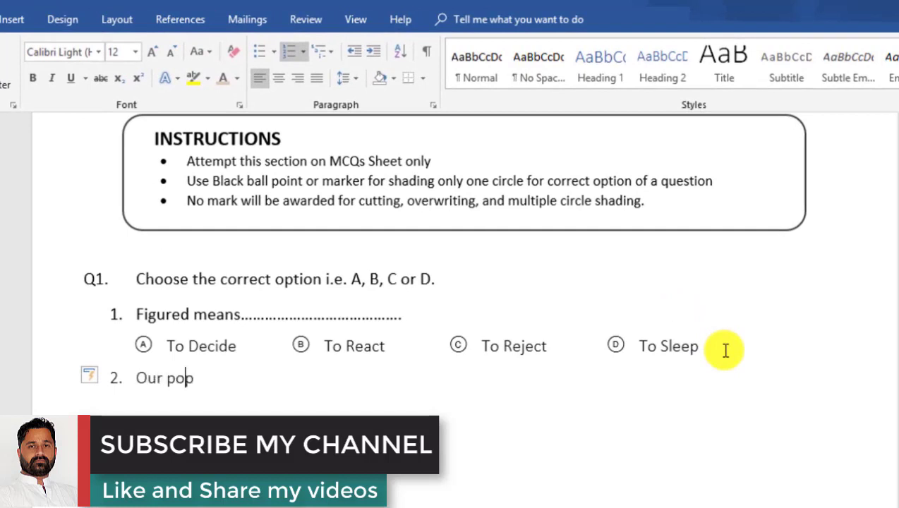
pyautogui.write('ulation ')
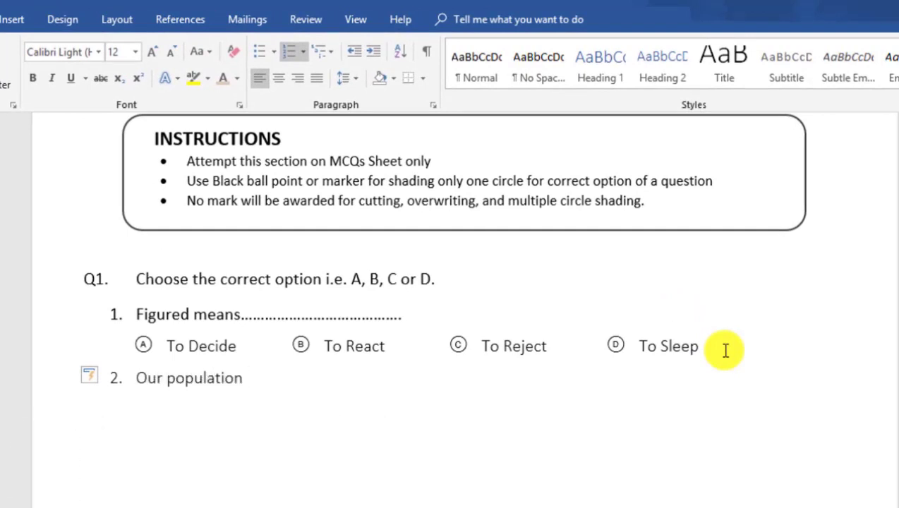
pyautogui.write('has bad')
pyautogui.write('ly ha')
pyautogui.write('mpe')
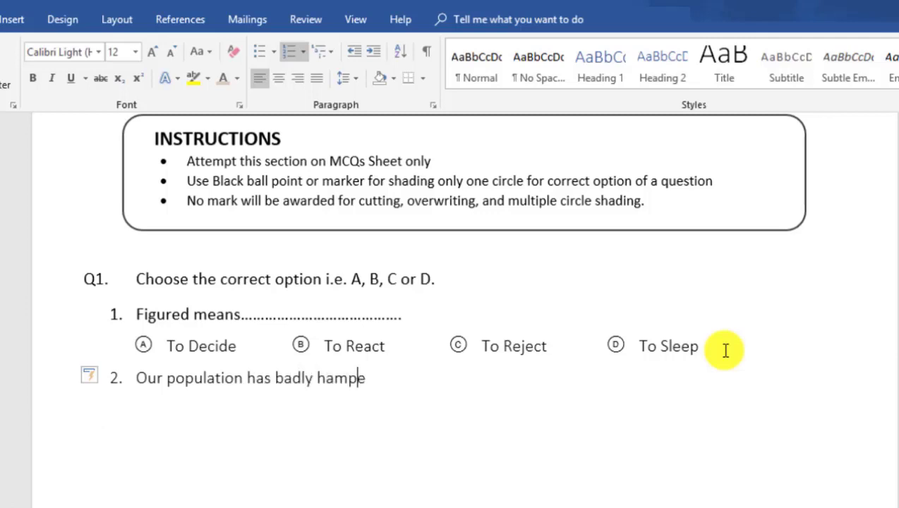
pyautogui.write('red h')
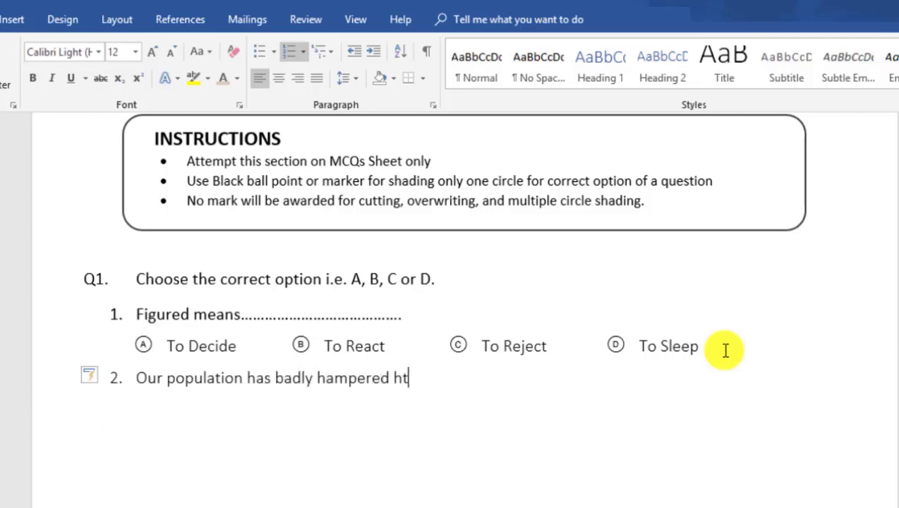
pyautogui.press('BackSpace')
pyautogui.write('the......................growth i')
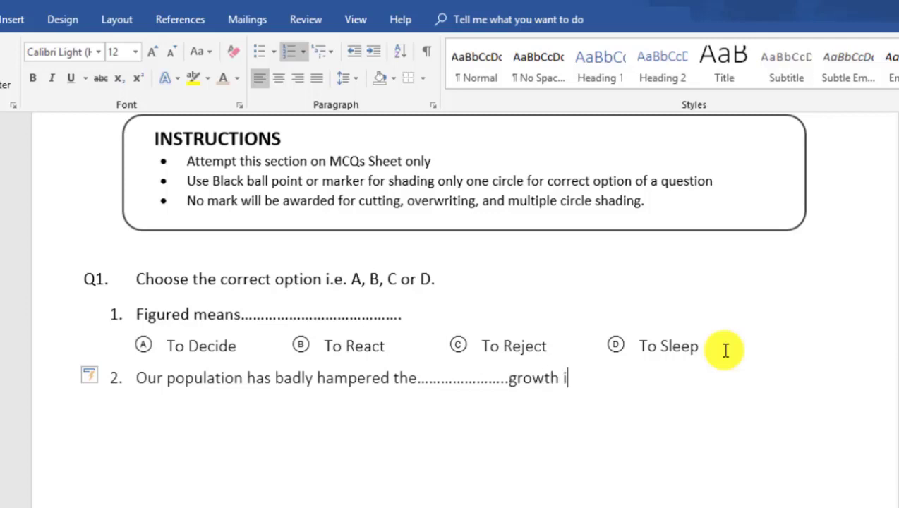
pyautogui.write('n the c')
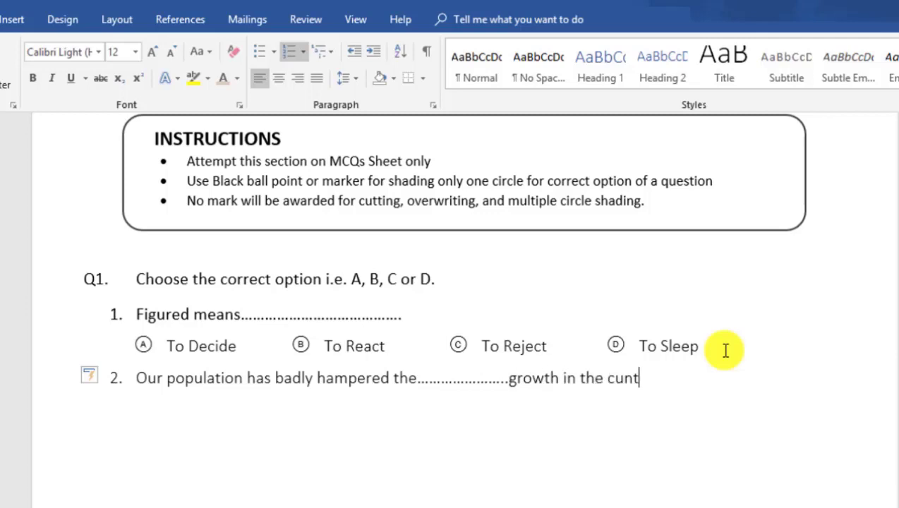
pyautogui.write('oun')
pyautogui.press('Return')
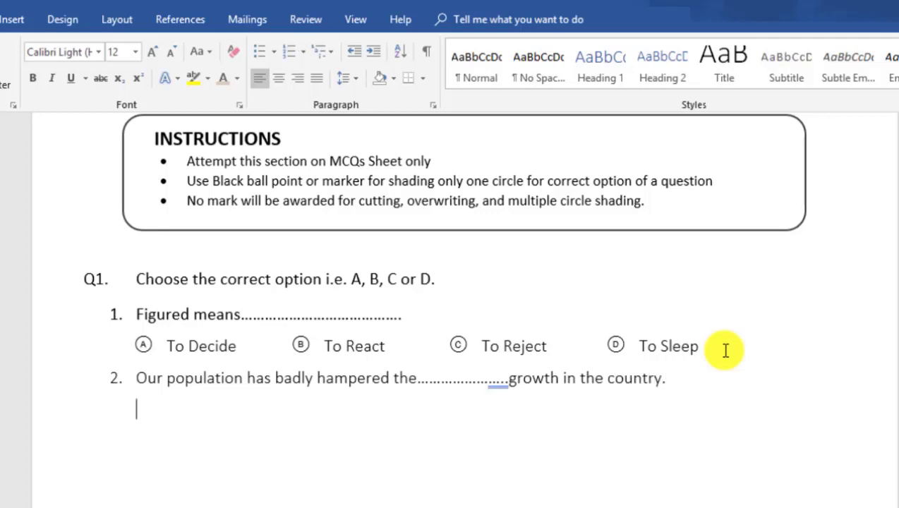
# - Paste the copied options row under question 2 and remove its '3.' numbering
pyautogui.hotkey('ctrl', 'v')
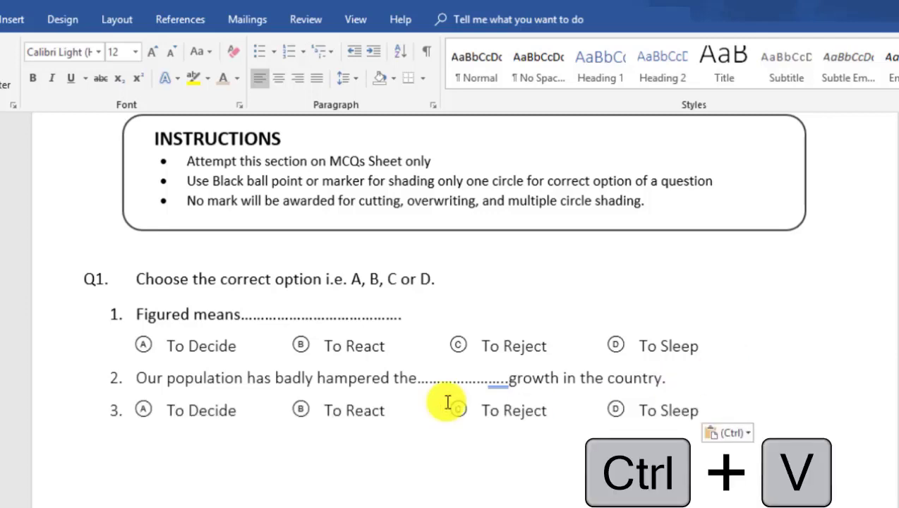
pyautogui.click(135, 410)
pyautogui.press('BackSpace')
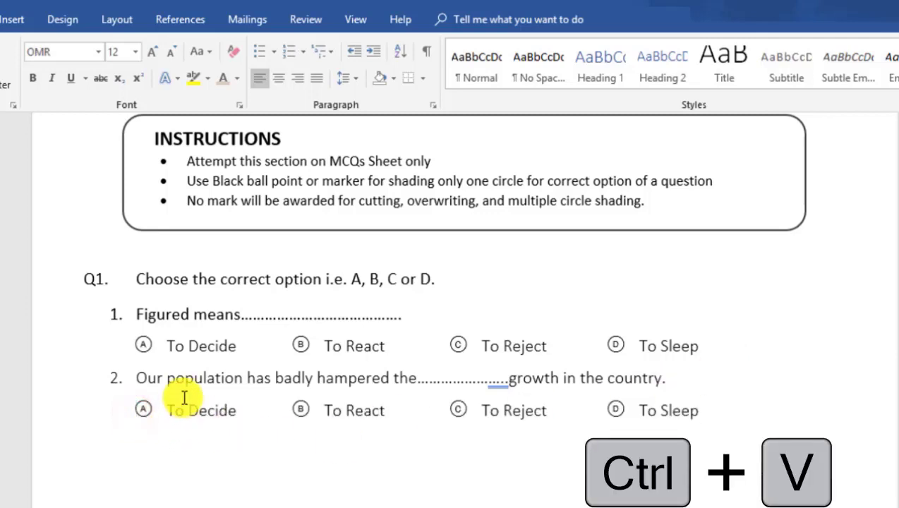
# - Replace question 2's options A and B with Social and Political
pyautogui.moveTo(171, 408); pyautogui.dragTo(237, 411)
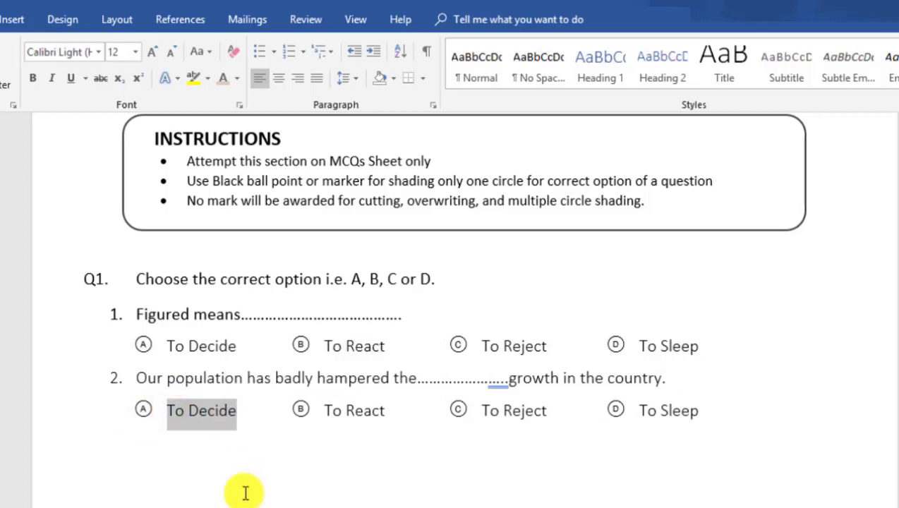
pyautogui.write('Social')
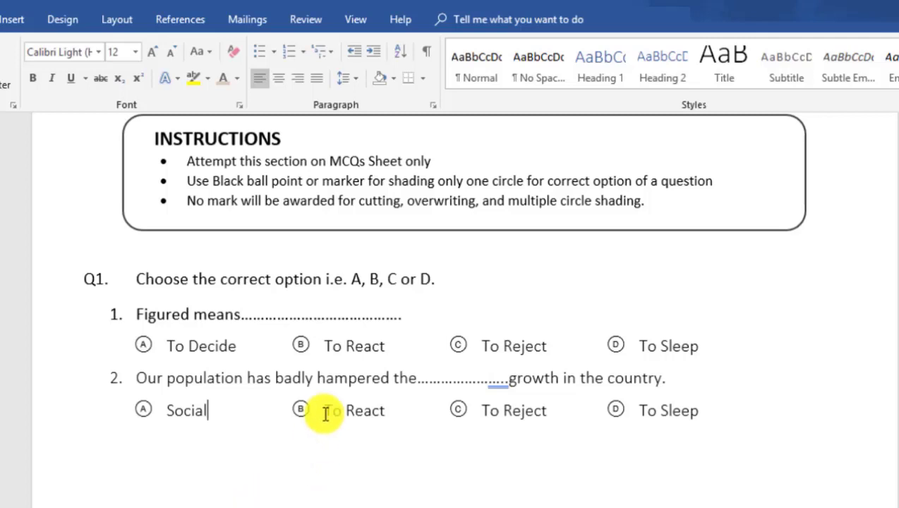
pyautogui.moveTo(325, 406); pyautogui.dragTo(387, 413)
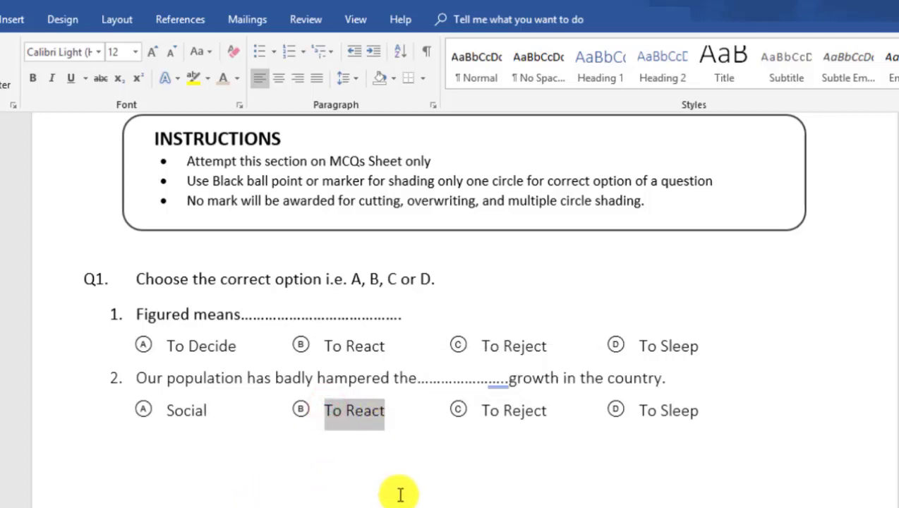
pyautogui.write('\\po')
pyautogui.press('BackSpace')
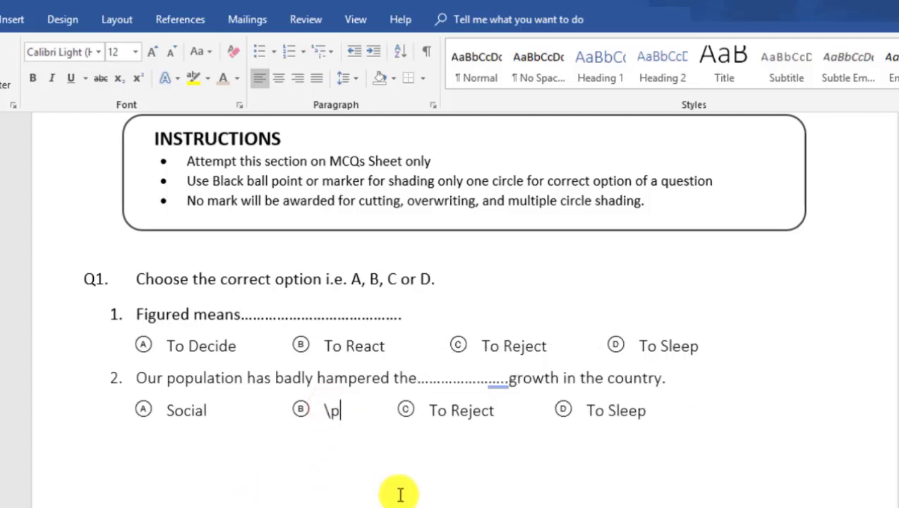
pyautogui.press('BackSpace')
pyautogui.press('BackSpace')
pyautogui.write('lt')
pyautogui.press('BackSpace')
pyautogui.press('BackSpace')
pyautogui.write('lt')
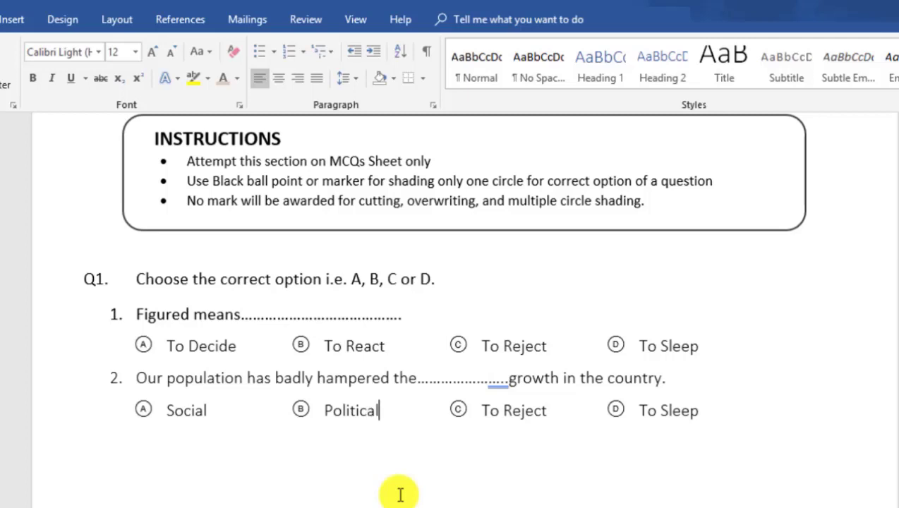
# - Set options C and D to Economic and Mental, then begin question 3's text on a new line
pyautogui.moveTo(483, 410); pyautogui.dragTo(544, 408)
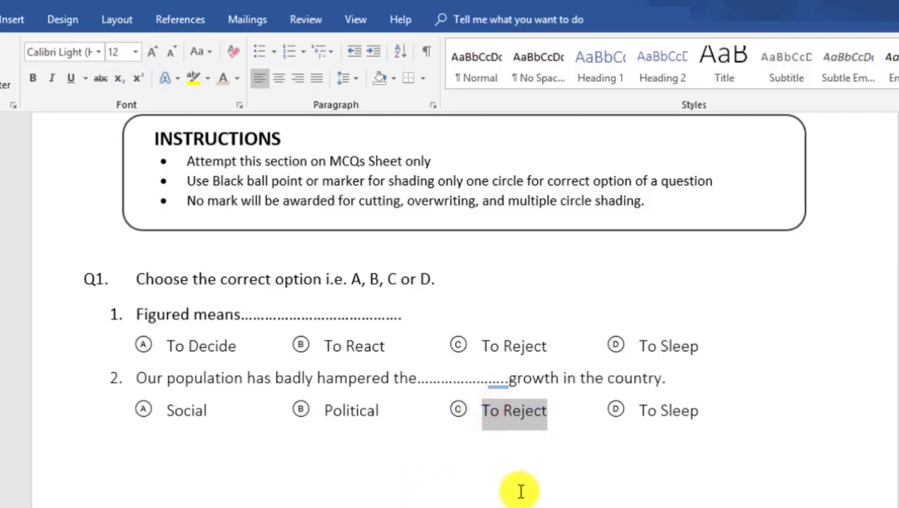
pyautogui.write('Econ')
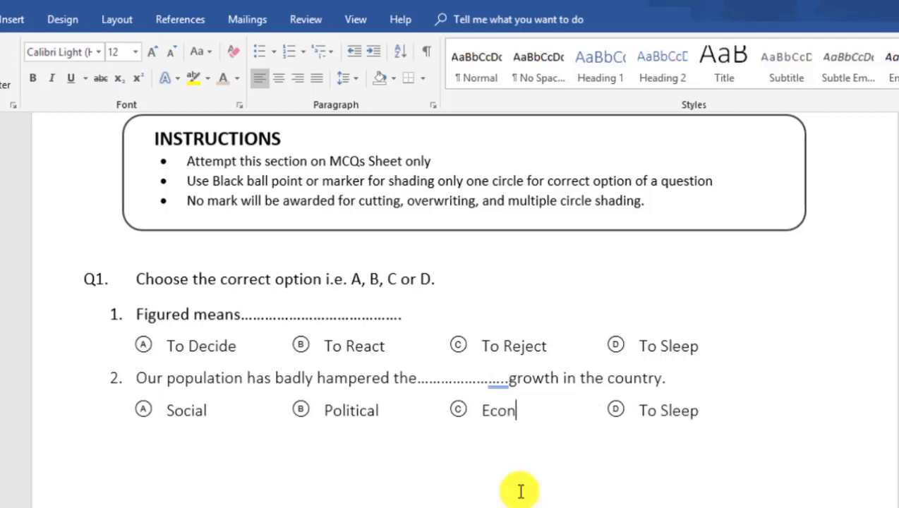
pyautogui.write('omic')
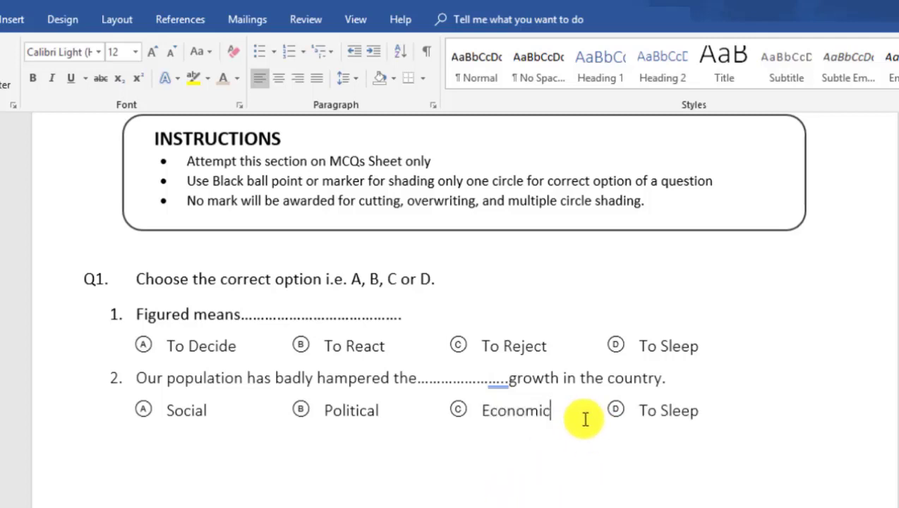
pyautogui.moveTo(641, 410); pyautogui.dragTo(697, 409)
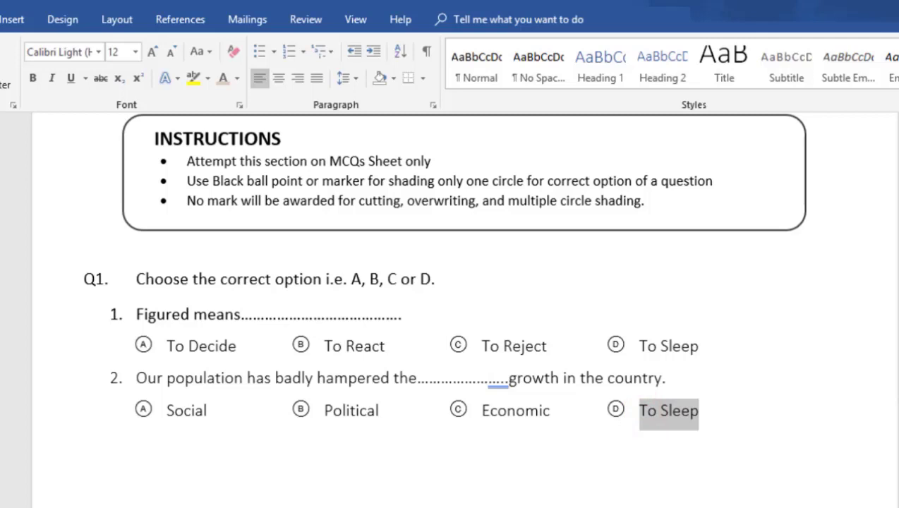
pyautogui.write('Mental')
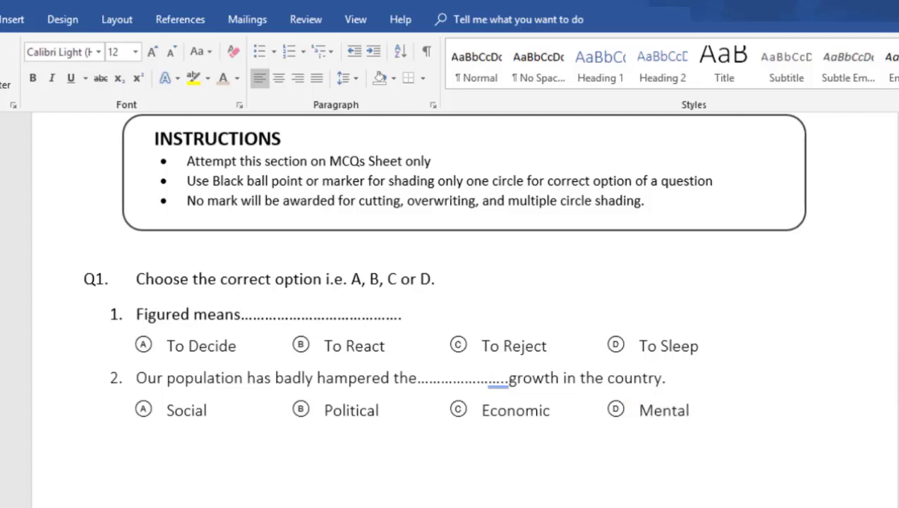
pyautogui.press('Return')
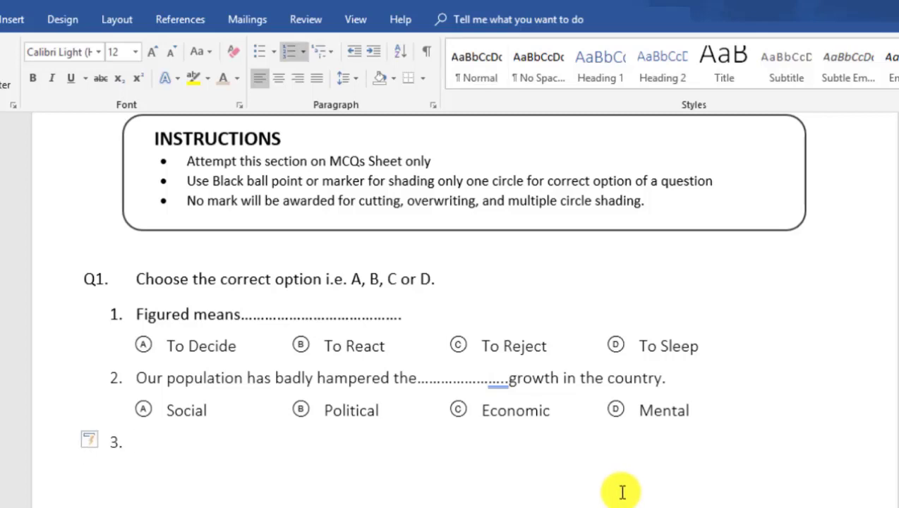
pyautogui.write('Mass')
pyautogui.write('ive')
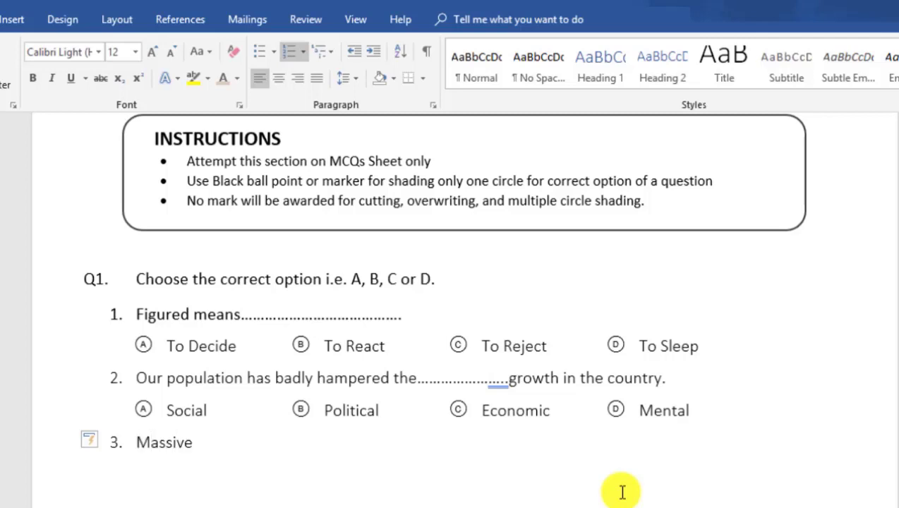
pyautogui.write(' Means.')
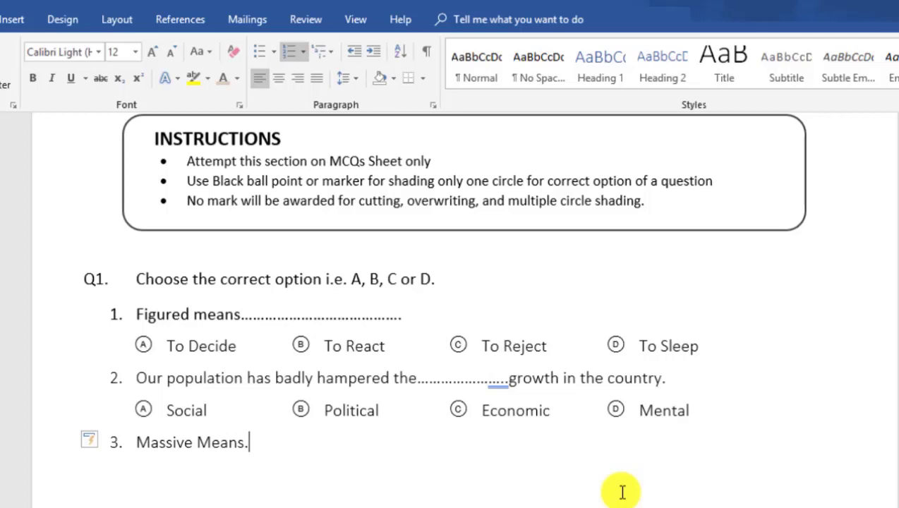
# - Add the dotted blank after 'Massive Means' and paste an unnumbered A–D options row below it
pyautogui.hotkey('ctrl', 'v')
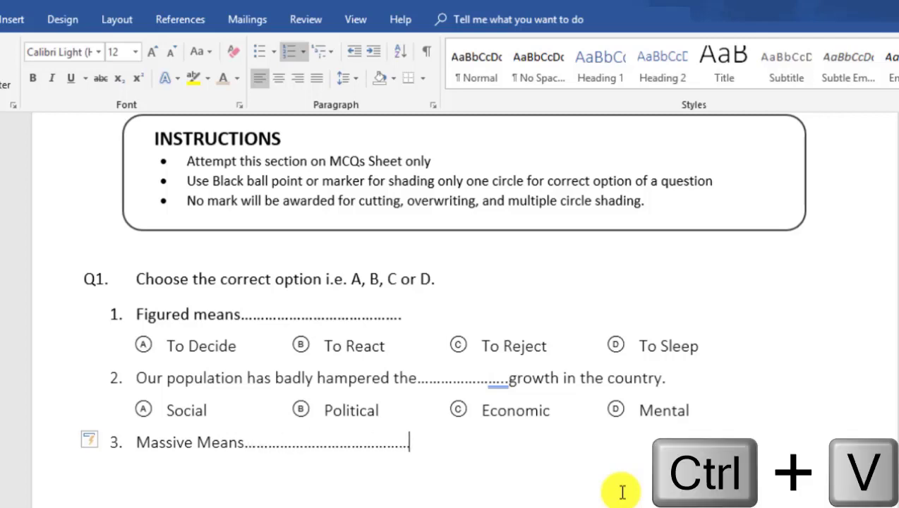
pyautogui.press('Return')
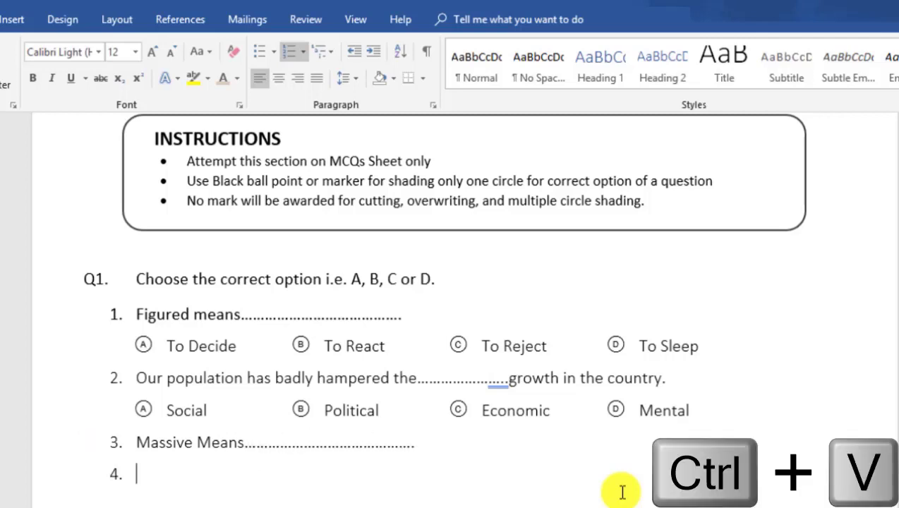
pyautogui.press('BackSpace')
pyautogui.hotkey('ctrl', 'v')
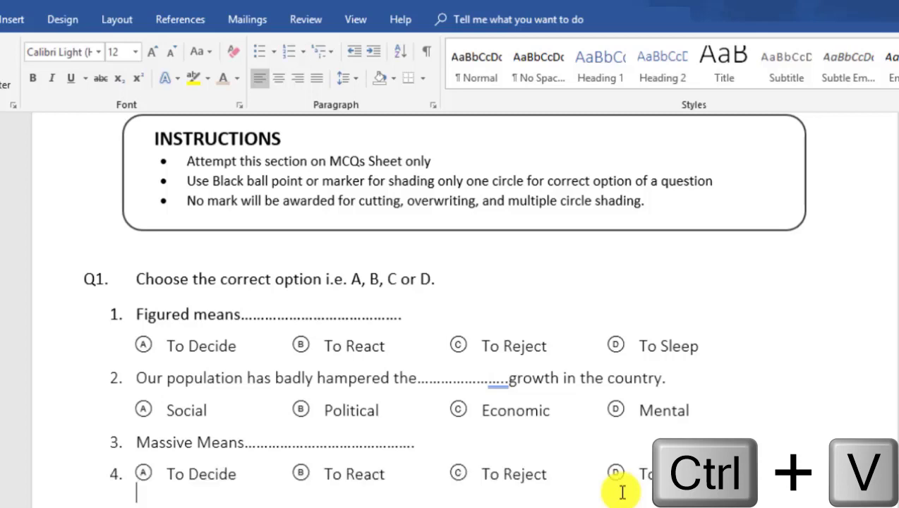
pyautogui.click(131, 473)
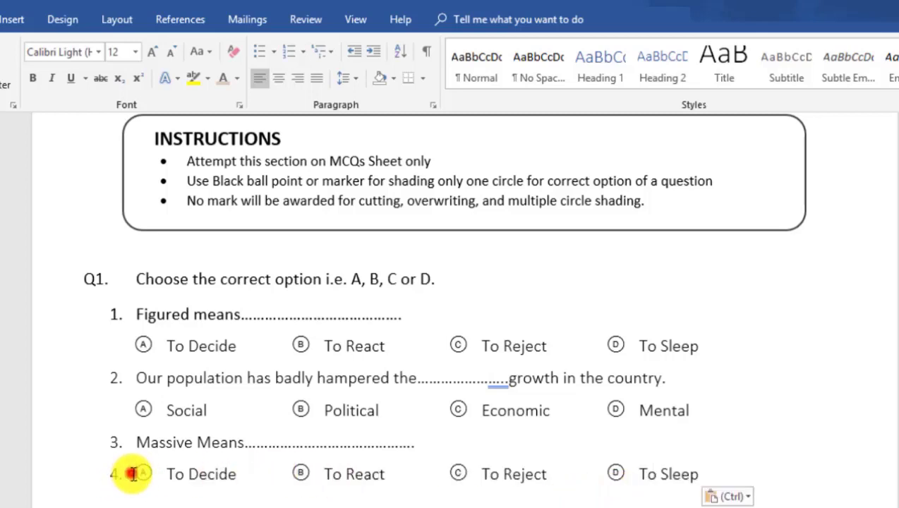
# - Overwrite question 3's options with Poor, Difficult, Heavy and Small
pyautogui.moveTo(171, 475); pyautogui.dragTo(237, 475)
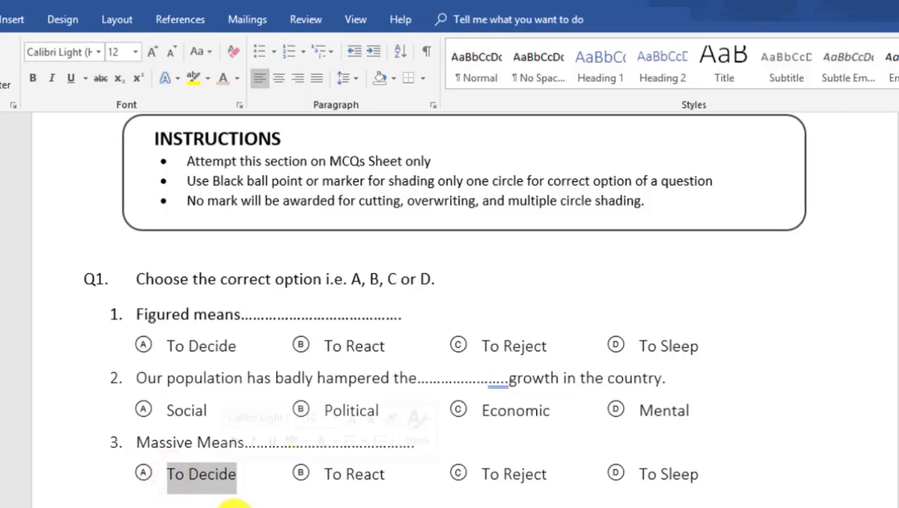
pyautogui.write('Pop')
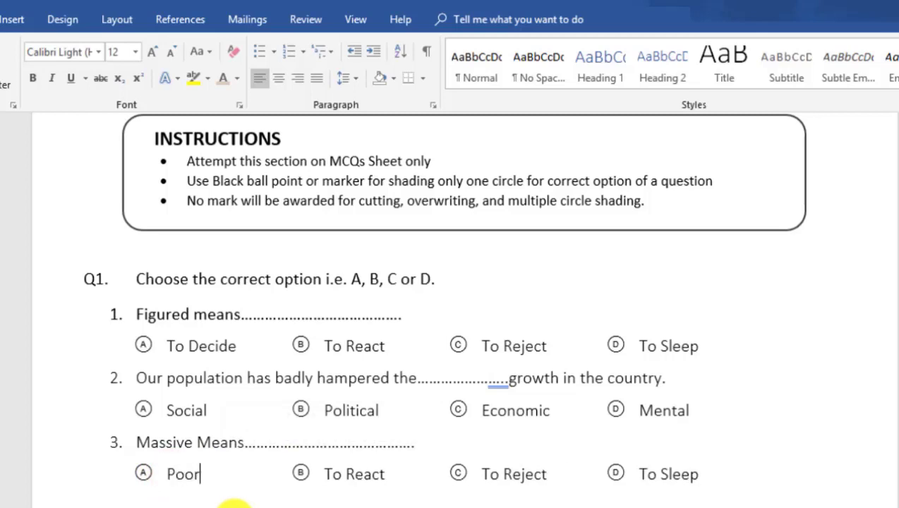
pyautogui.moveTo(324, 476); pyautogui.dragTo(384, 474)
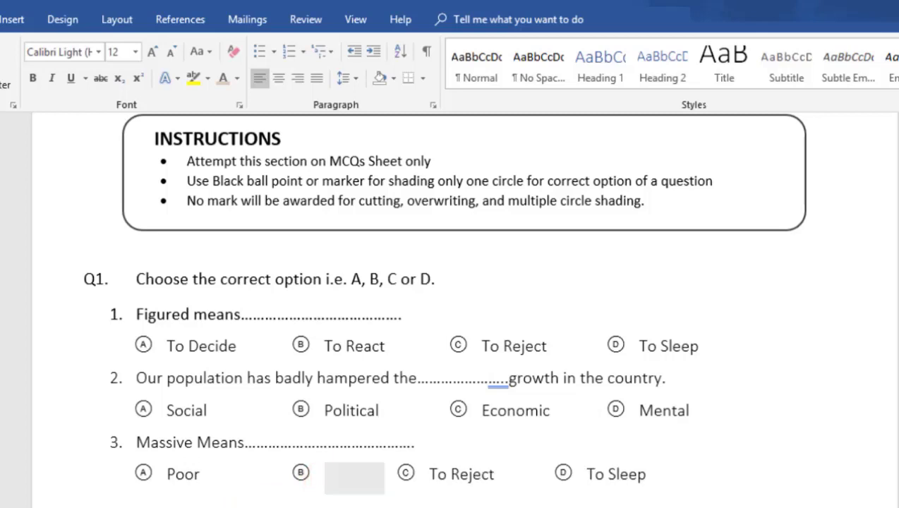
pyautogui.write('Difficult')
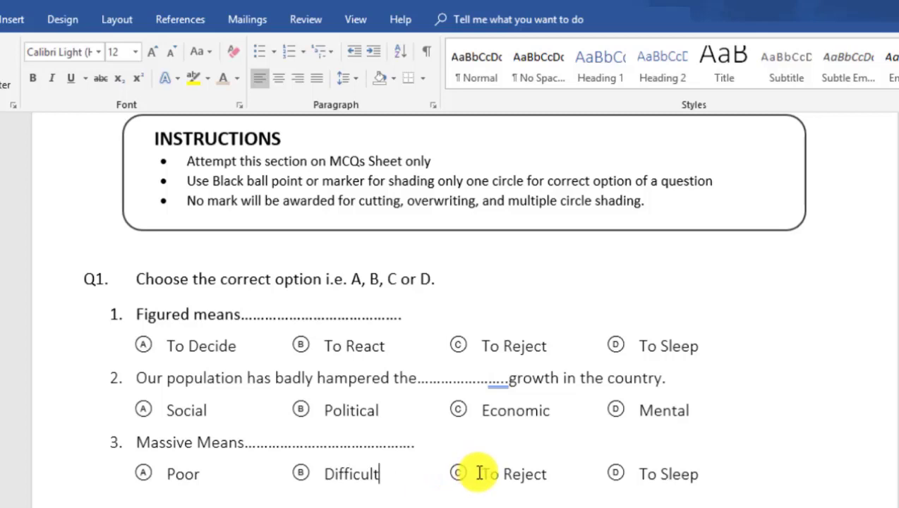
pyautogui.moveTo(483, 475); pyautogui.dragTo(548, 476)
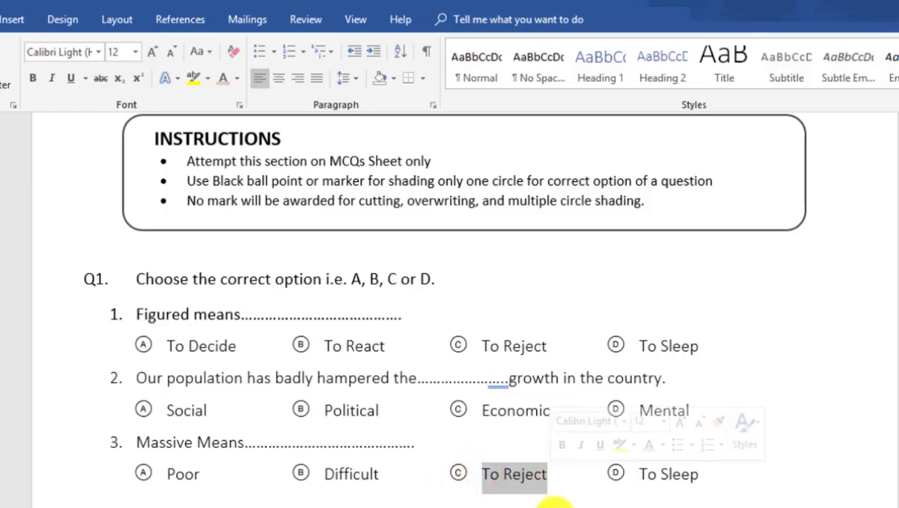
pyautogui.write('Heavy')
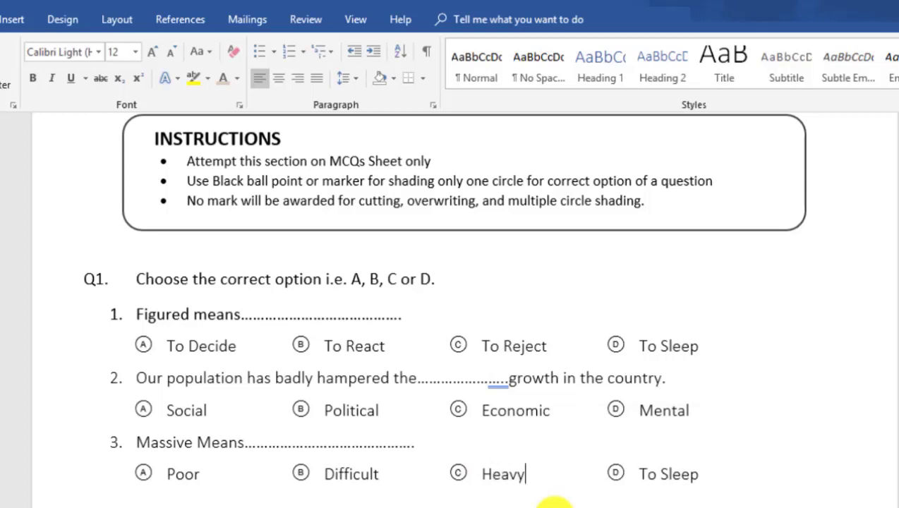
pyautogui.click(641, 473)
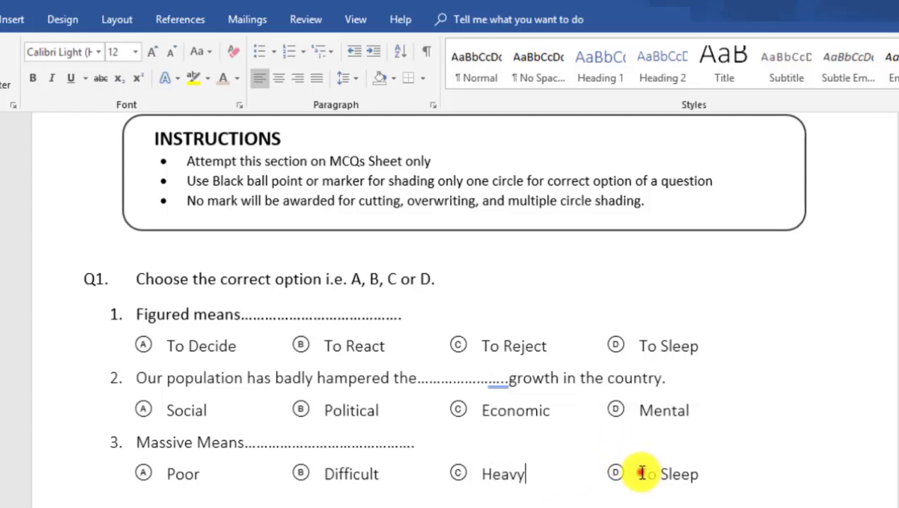
pyautogui.moveTo(642, 473); pyautogui.dragTo(700, 473)
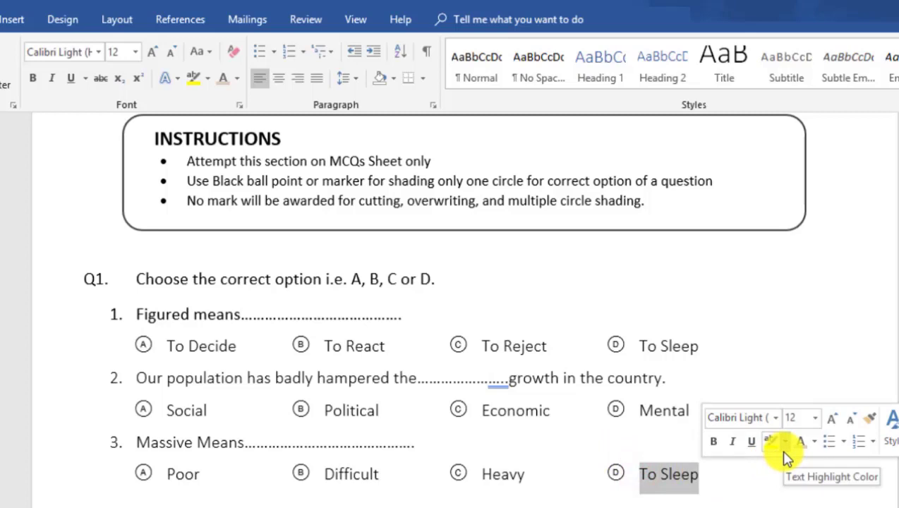
pyautogui.write('Small')
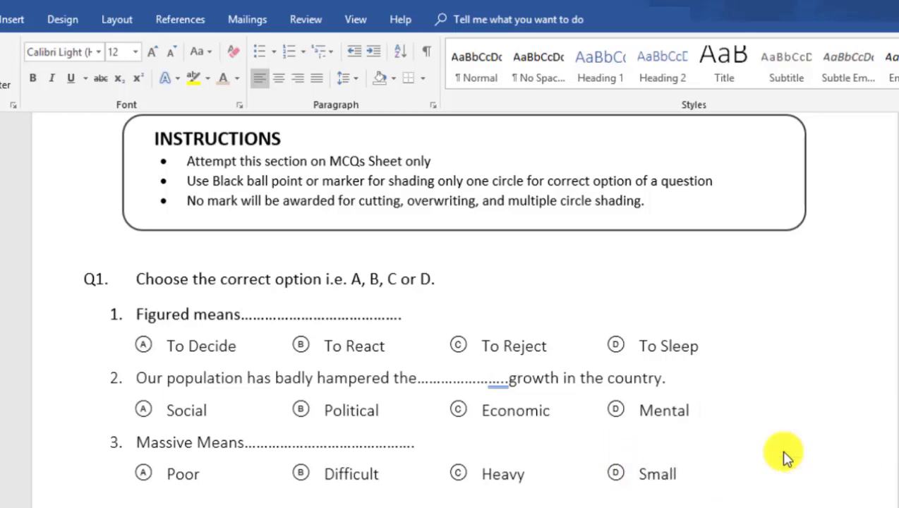
# - Write question 4, 'Needy means' with its dotted blank, on a new line below question 3
pyautogui.press('Return')
pyautogui.press('BackSpace')
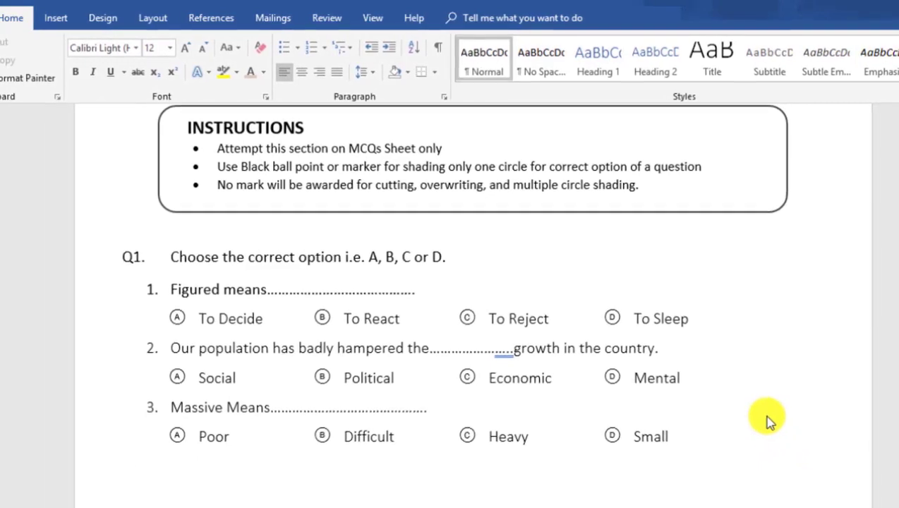
pyautogui.write('4.')
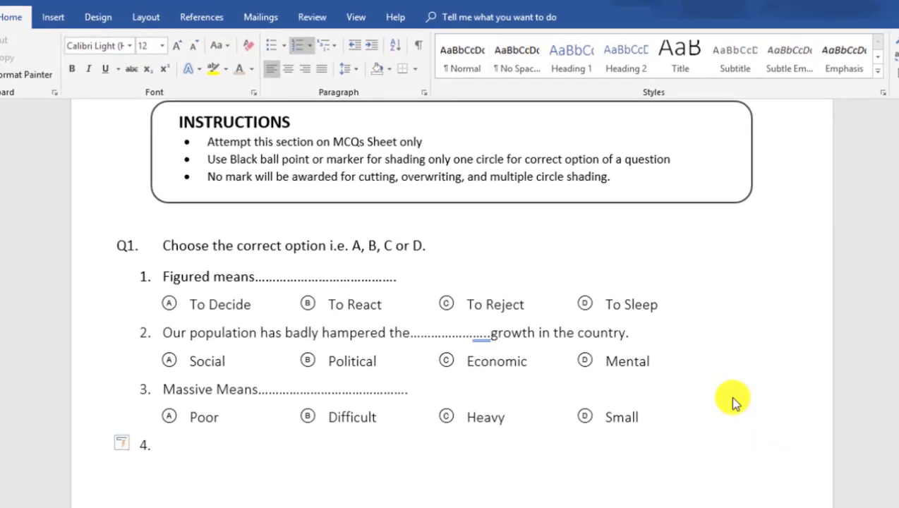
pyautogui.scroll(-2, 762, 346)
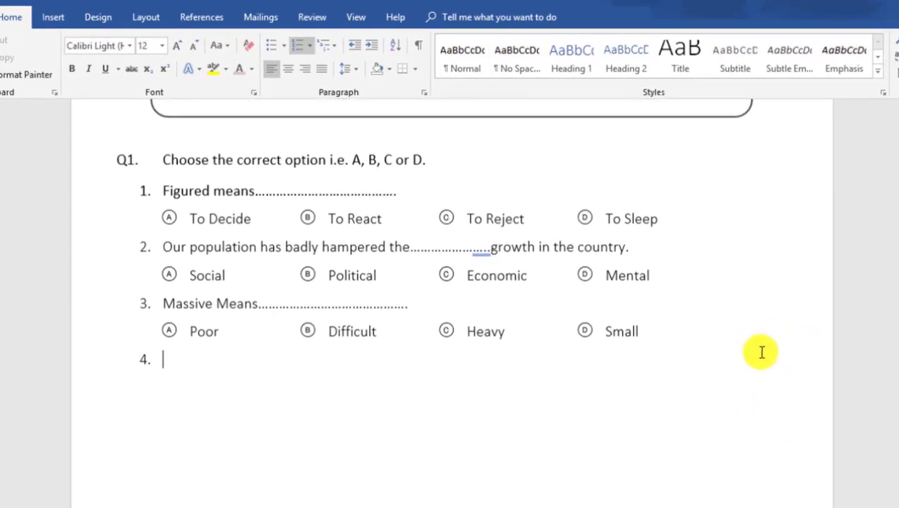
pyautogui.scroll(-1, 762, 353)
pyautogui.write('Needly')
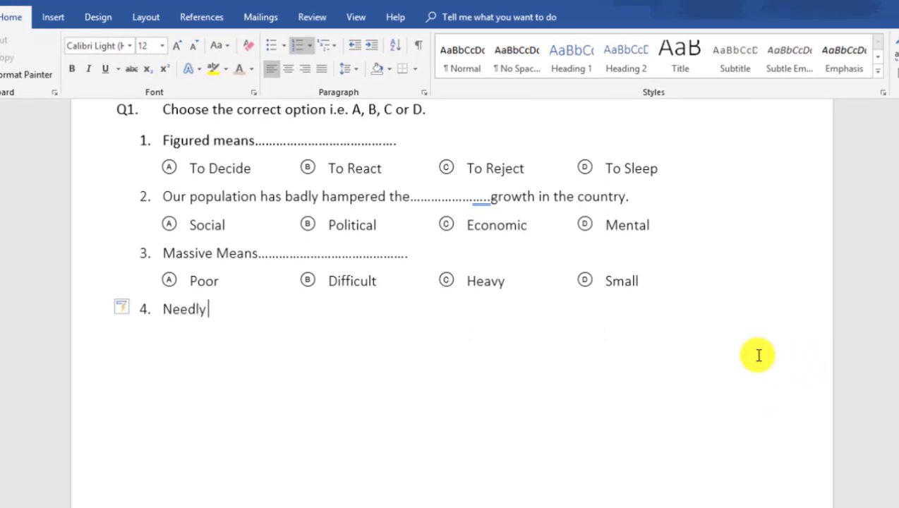
pyautogui.write('means....................')
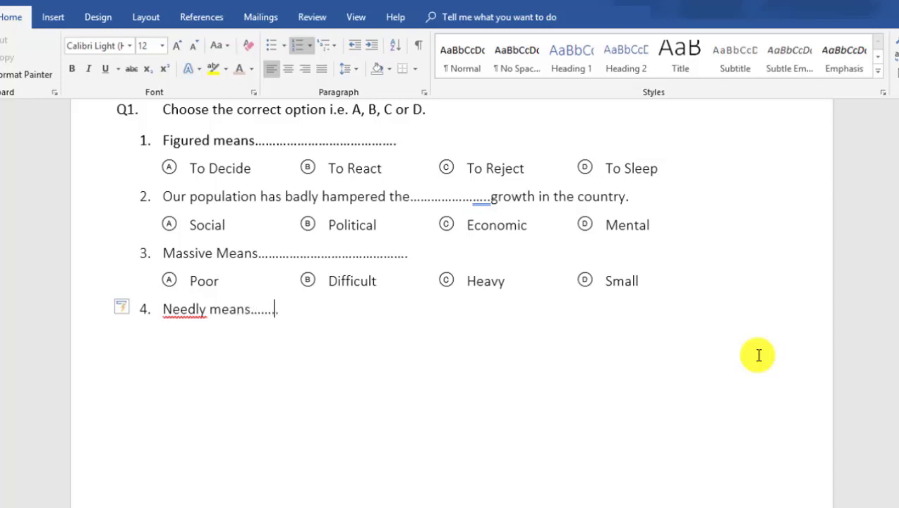
# - Correct the misspelled 'Needly' to 'Needy' and start a new line below question 4
pyautogui.rightClick(192, 311)
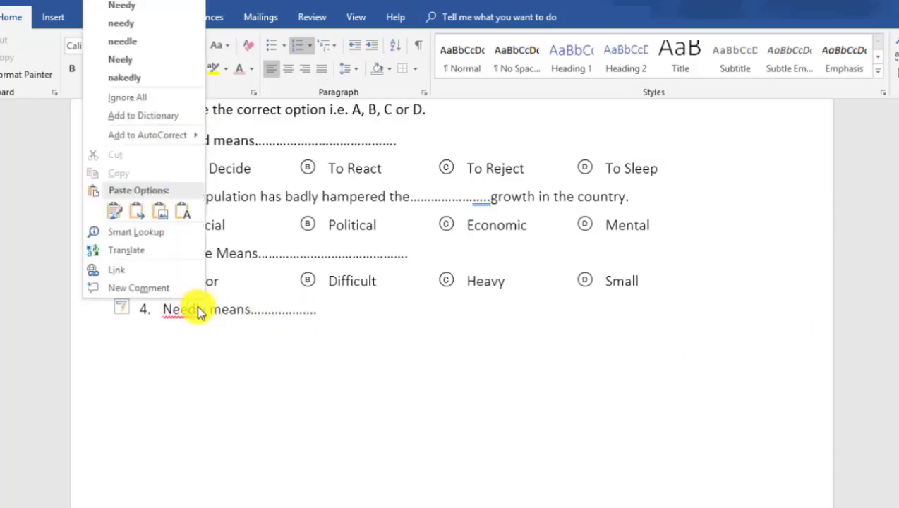
pyautogui.click(123, 7)
pyautogui.click(321, 317)
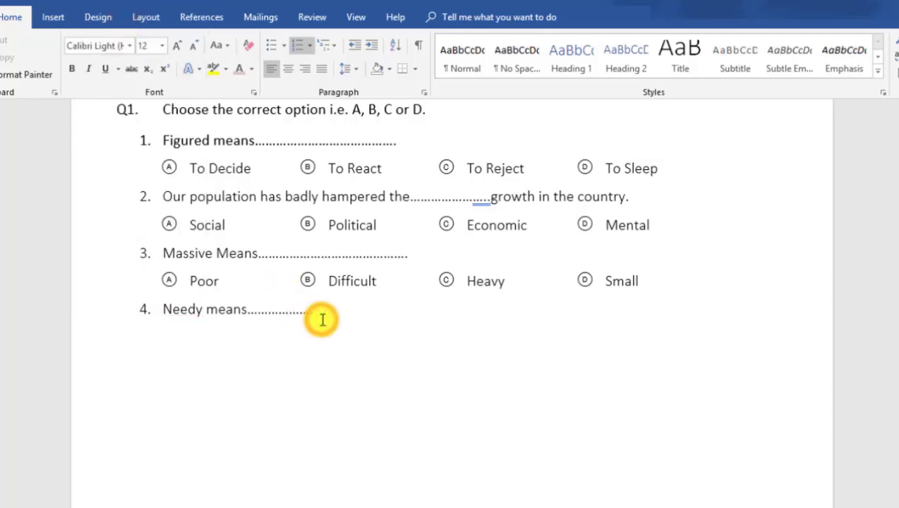
pyautogui.press('Return')
# - Paste the A–D options row under question 4 and strip its '5.' numbering
pyautogui.hotkey('ctrl', 'v')
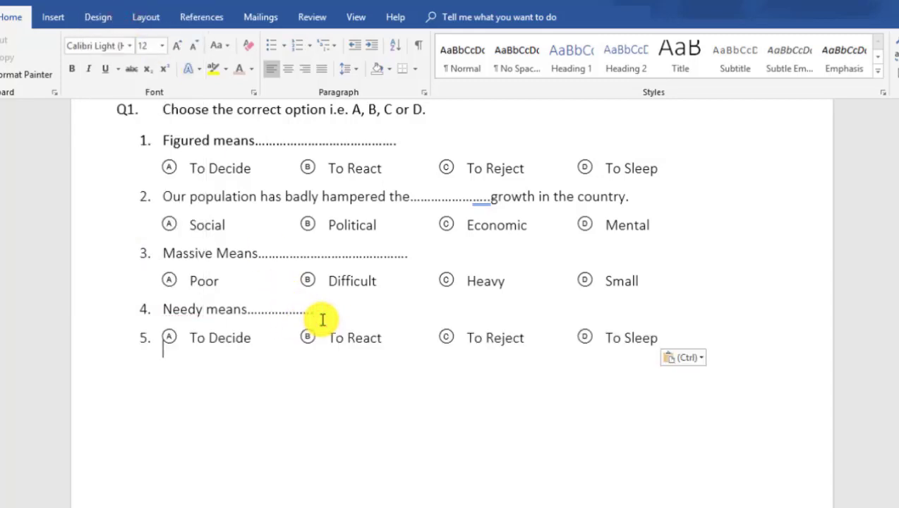
pyautogui.click(157, 338)
pyautogui.press('BackSpace')
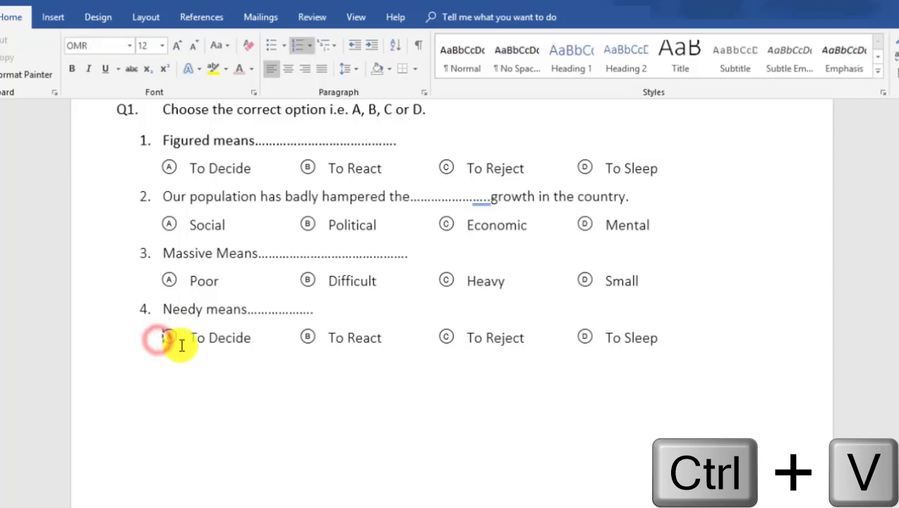
pyautogui.click(189, 340)
# - Replace question 4's placeholder options with Pointed, Shouted, Learn and Deserving
pyautogui.moveTo(190, 339); pyautogui.dragTo(251, 338)
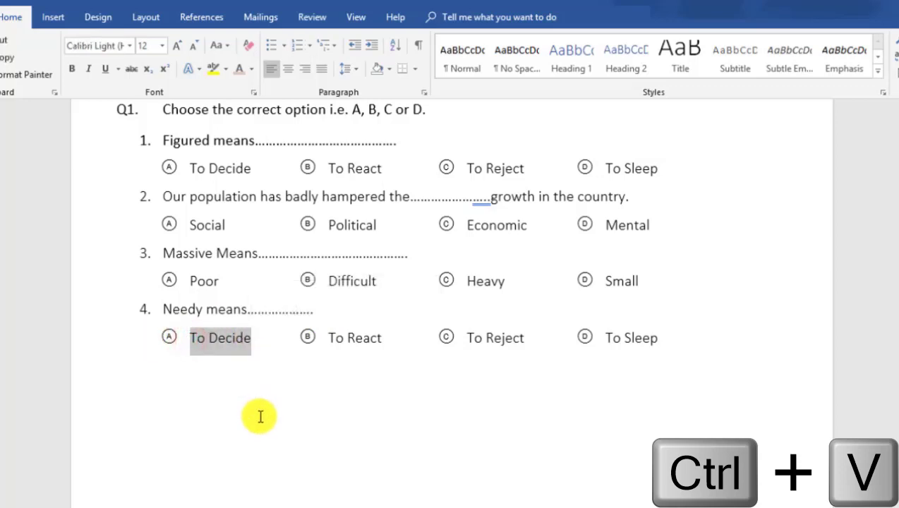
pyautogui.write('P')
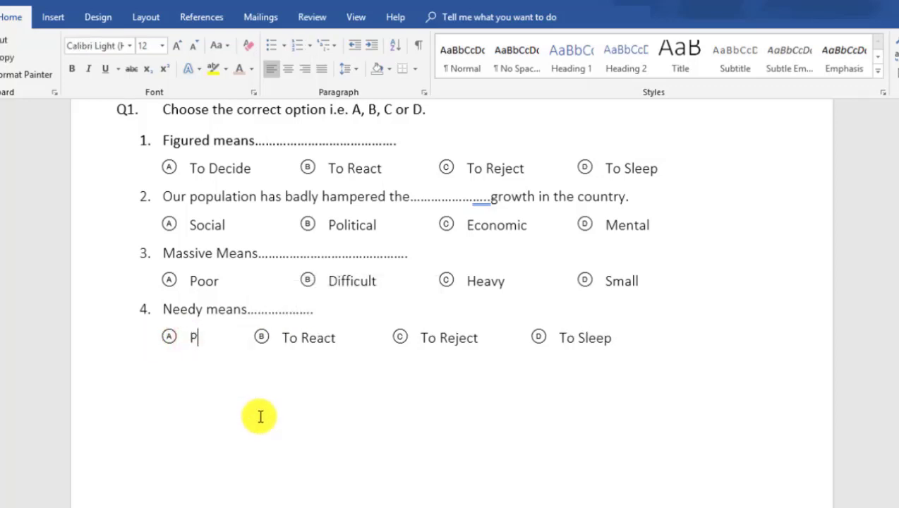
pyautogui.write('ointed')
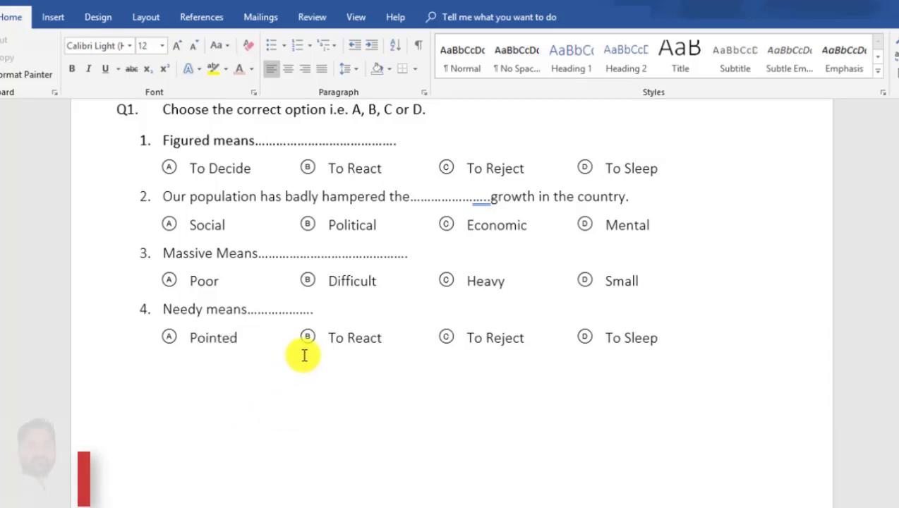
pyautogui.moveTo(329, 338); pyautogui.dragTo(381, 338)
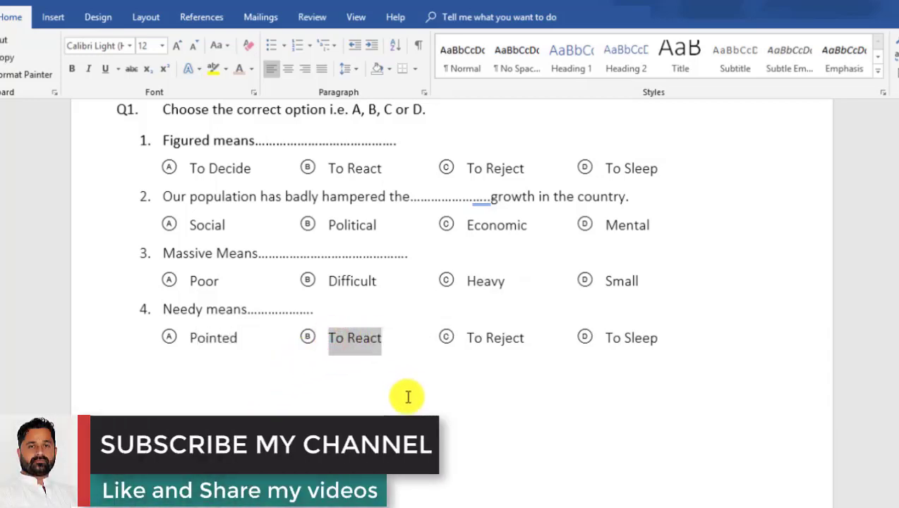
pyautogui.write('S')
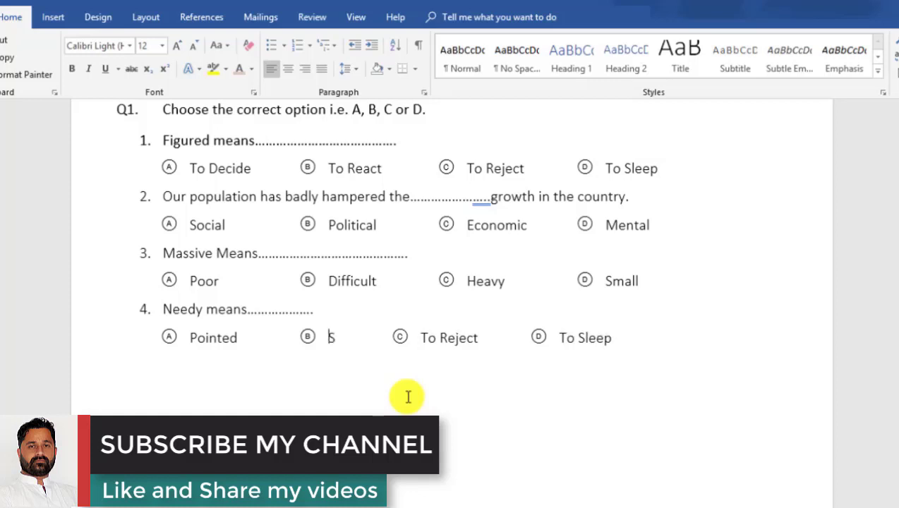
pyautogui.write('hou')
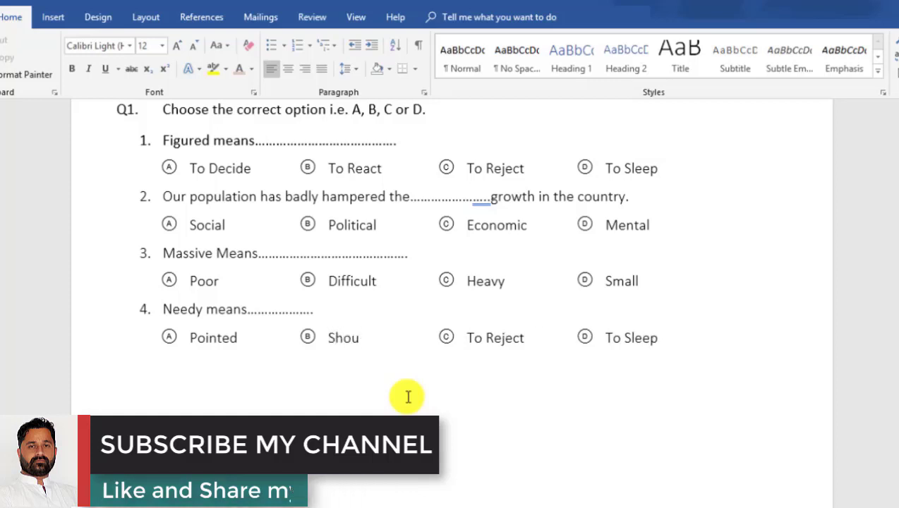
pyautogui.write('ted')
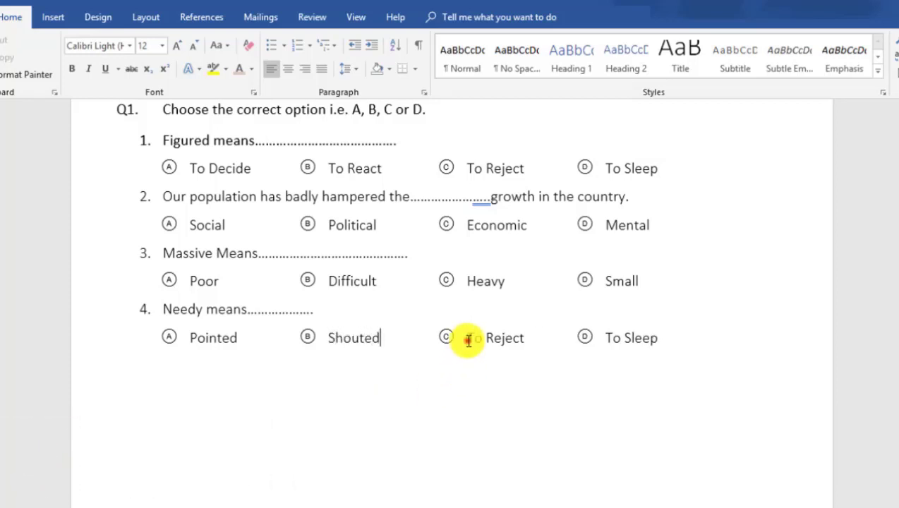
pyautogui.moveTo(468, 340); pyautogui.dragTo(524, 339)
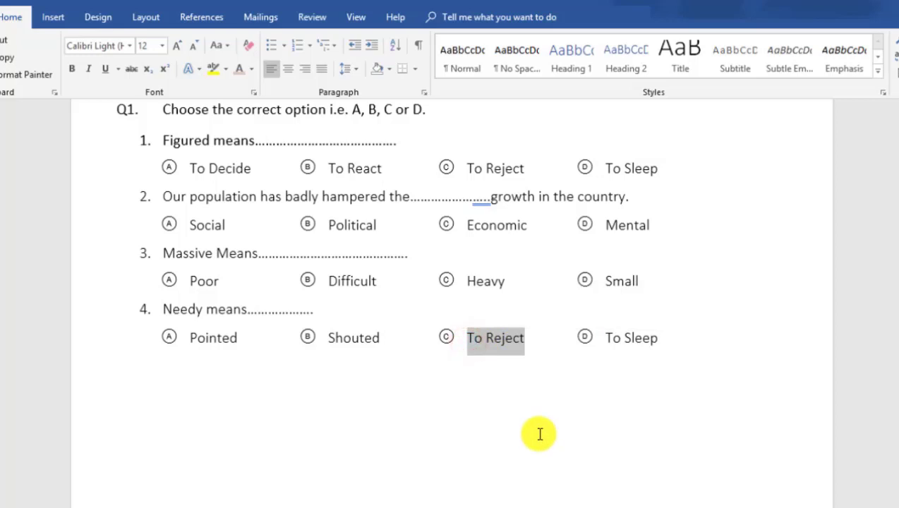
pyautogui.write('Learn')
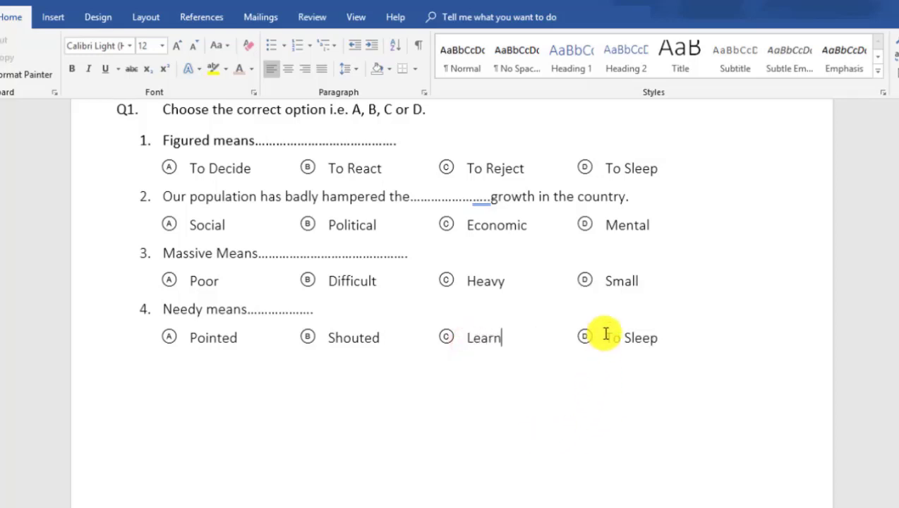
pyautogui.click(611, 337)
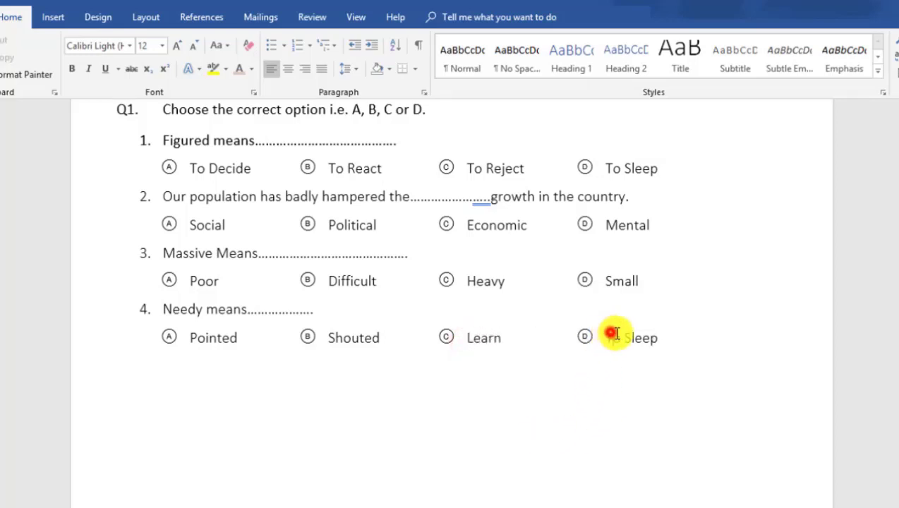
pyautogui.moveTo(611, 338); pyautogui.dragTo(660, 339)
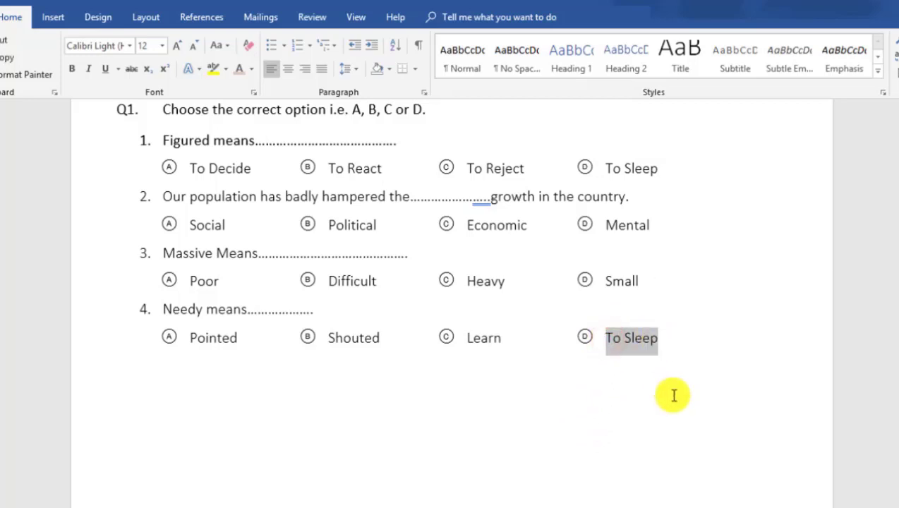
pyautogui.write('D')
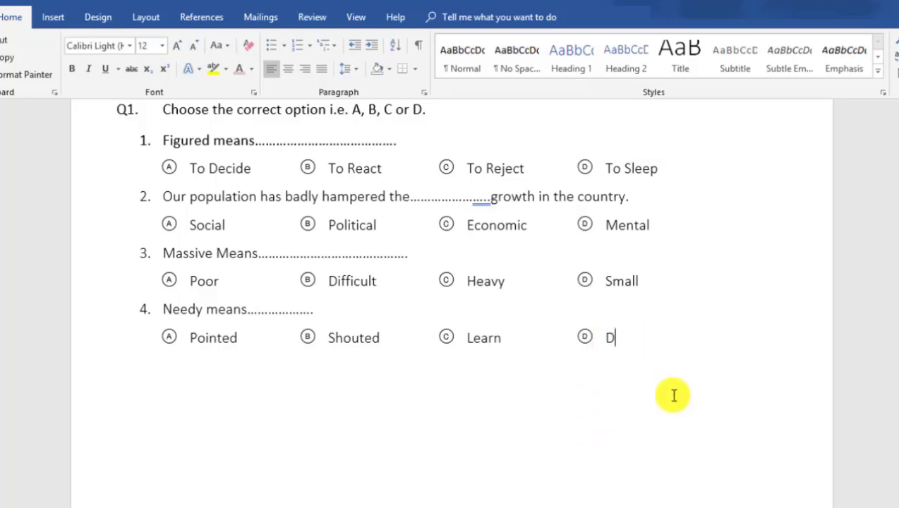
pyautogui.write('eservi')
pyautogui.write('ng')
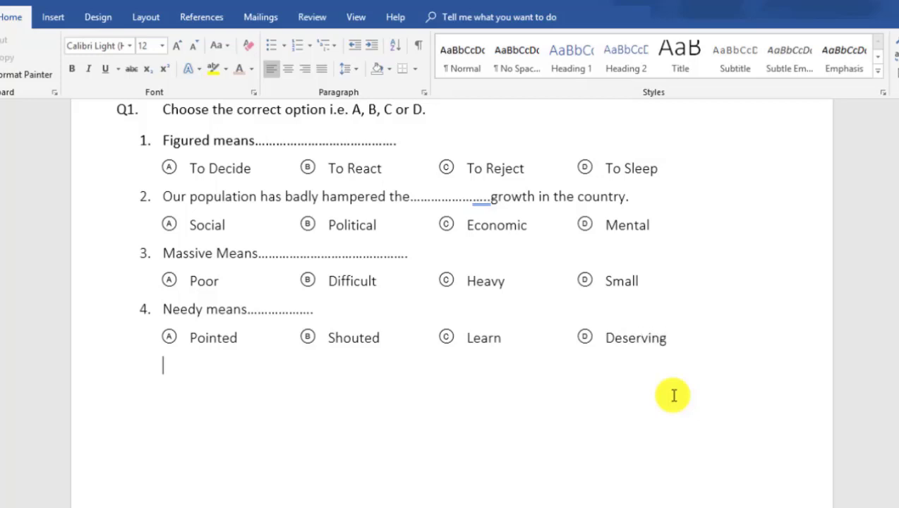
# - Add question 5, 'The Great wall of china is …… feet high.', with options 13, 23 and 30
pyautogui.press('Return')
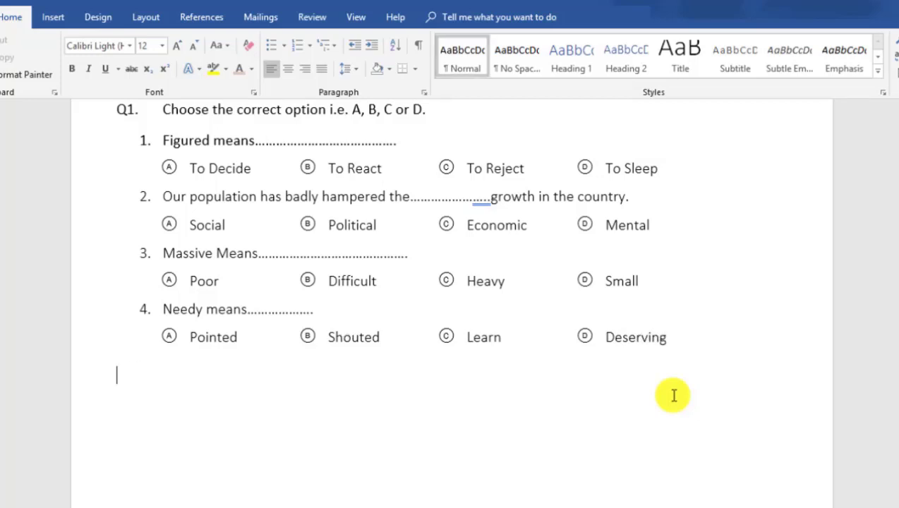
pyautogui.write('5. The Great wall of china is ........................feet high.')
pyautogui.press('Return')
pyautogui.hotkey('ctrl', 'v')
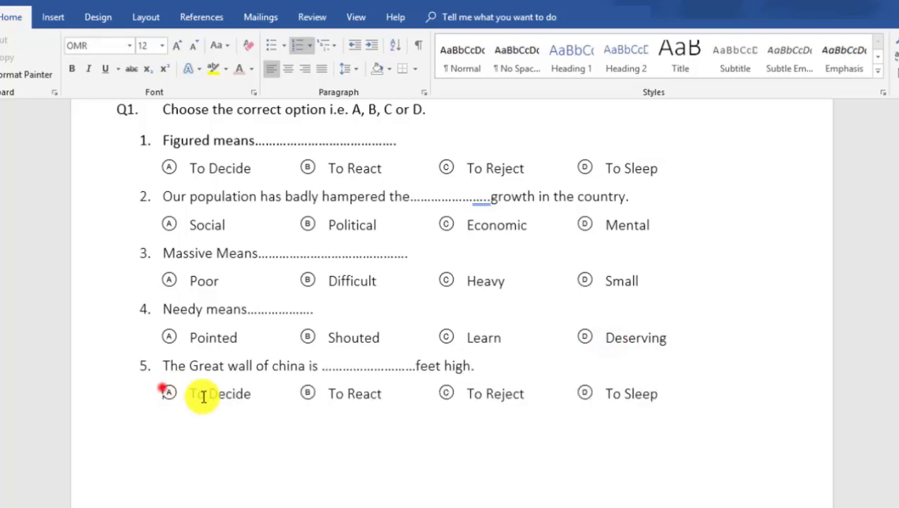
pyautogui.moveTo(251, 394); pyautogui.dragTo(189, 394)
pyautogui.write('13')
pyautogui.moveTo(383, 394); pyautogui.dragTo(328, 394)
pyautogui.write('23 Ⓒ 30 Ⓓ 40')
# - Add question 6 about Hazrat Umar's birth with options 60 B.H, 50 B.H, 40 B.H and 55 B.H
pyautogui.press('Return')
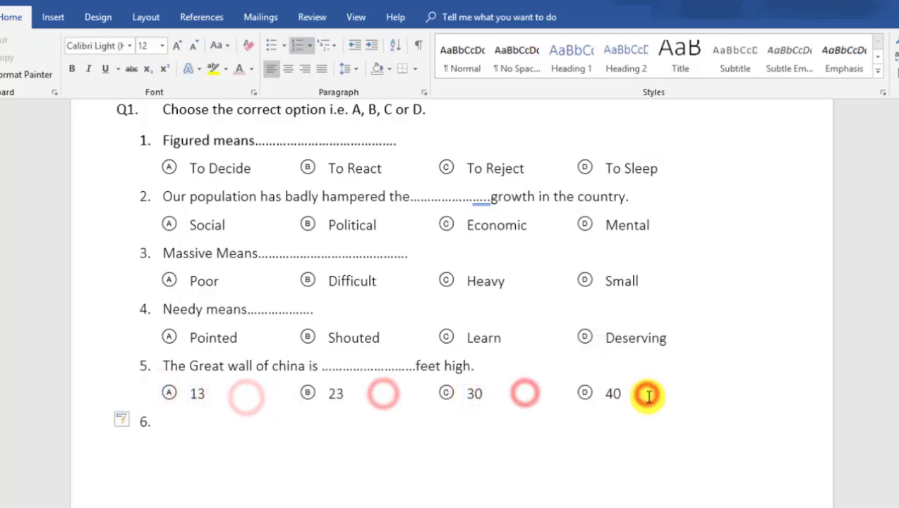
pyautogui.scroll(-3, 648, 395)
pyautogui.write('Hazrat Umar (R.A) was born in ..............................')
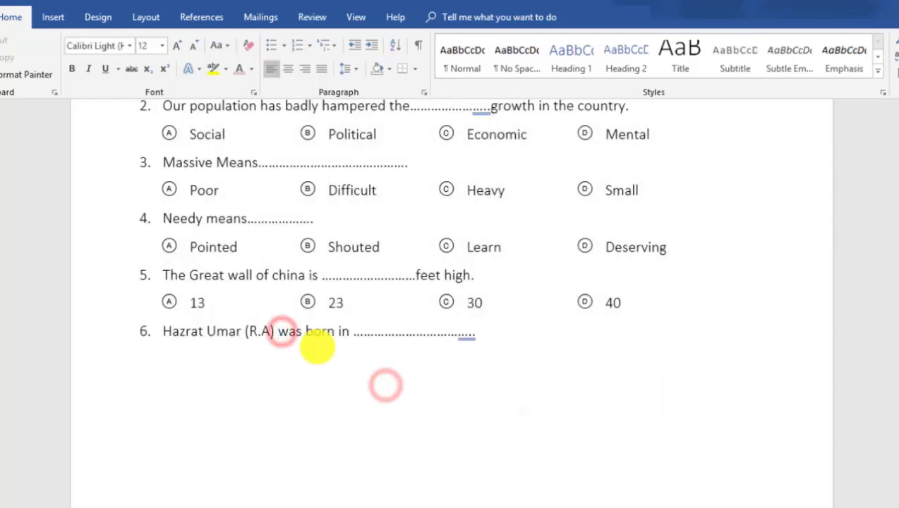
pyautogui.press('Return')
pyautogui.hotkey('ctrl', 'v')
pyautogui.moveTo(255, 360); pyautogui.dragTo(189, 360)
pyautogui.write('60B.H')
pyautogui.moveTo(381, 360); pyautogui.dragTo(329, 360)
pyautogui.write('50 B.H 40 B.')
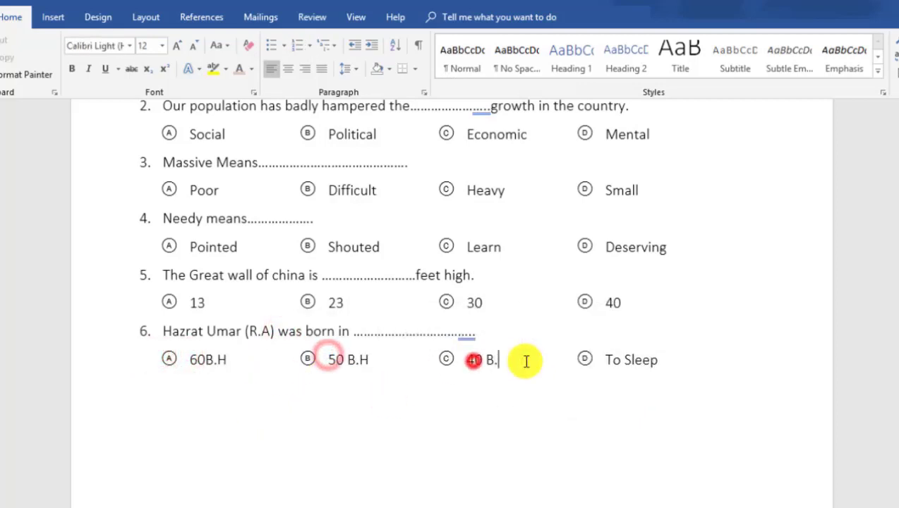
pyautogui.write('H')
pyautogui.moveTo(606, 360); pyautogui.dragTo(662, 360)
pyautogui.write('55 B.H')
# - Add question 7, 'In Our school a …… is 40 minutes long.', with options Reign, Decade, Period and Era
pyautogui.press('Return')
pyautogui.write('In Our school ')
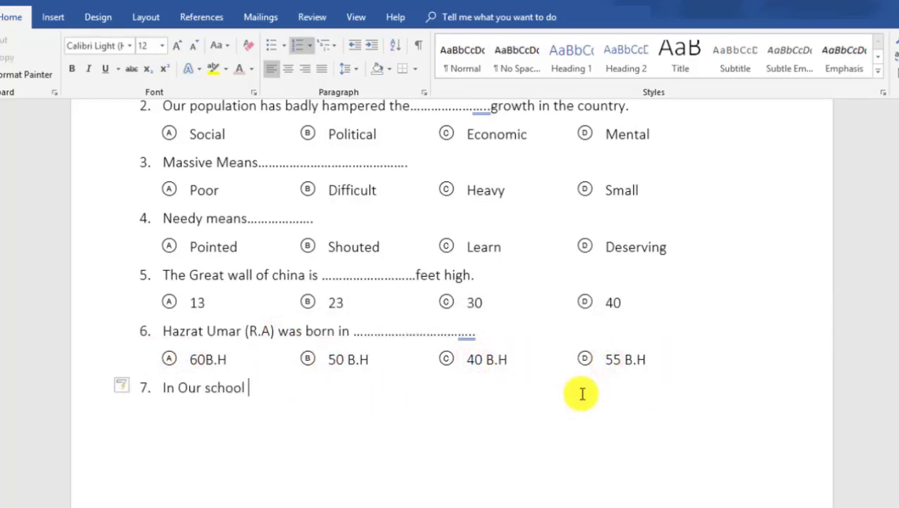
pyautogui.write('a...................................is 40 minutes long.')
pyautogui.press('Return')
pyautogui.hotkey('ctrl', 'v')
pyautogui.moveTo(190, 417); pyautogui.dragTo(251, 417)
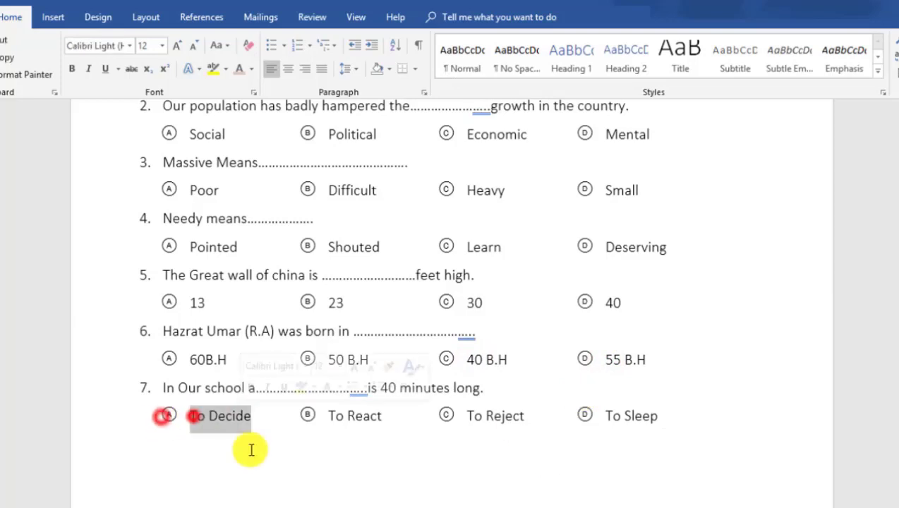
pyautogui.write('Reign')
pyautogui.moveTo(330, 416); pyautogui.dragTo(382, 417)
pyautogui.write('Decade')
pyautogui.moveTo(468, 417); pyautogui.dragTo(526, 418)
pyautogui.write('Period')
pyautogui.moveTo(607, 416); pyautogui.dragTo(660, 417)
pyautogui.write('Era')
# - Add question 8 about the Quraish family with options Society, Hospitility, Nobility and Respectfully
pyautogui.press('Return')
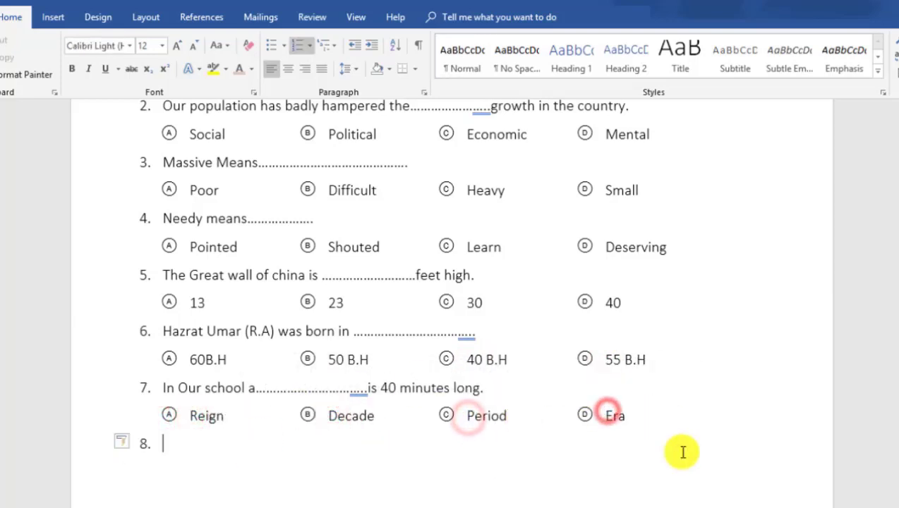
pyautogui.write('He belongs to the family of Quraish the ....................................of')
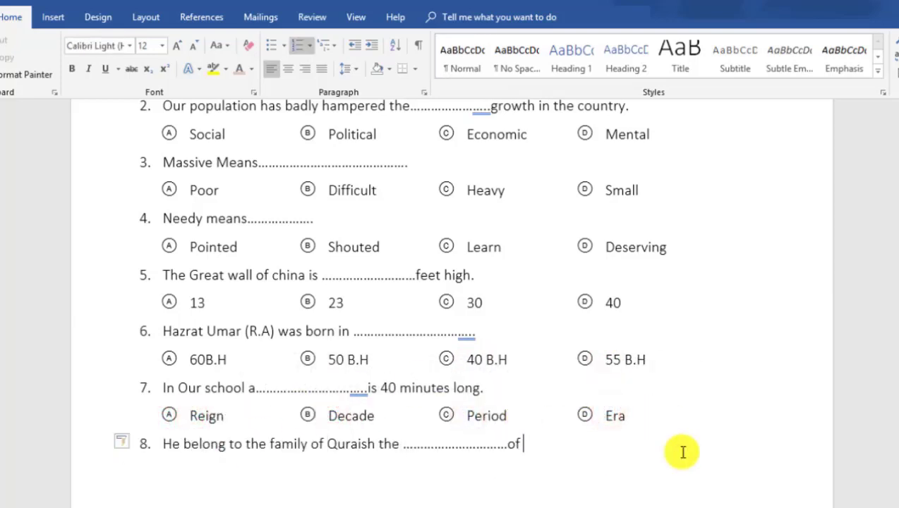
pyautogui.write(' Arabia.')
pyautogui.press('Return')
pyautogui.hotkey('ctrl', 'v')
pyautogui.moveTo(189, 381); pyautogui.dragTo(251, 381)
pyautogui.write('Society')
pyautogui.moveTo(327, 381); pyautogui.dragTo(382, 382)
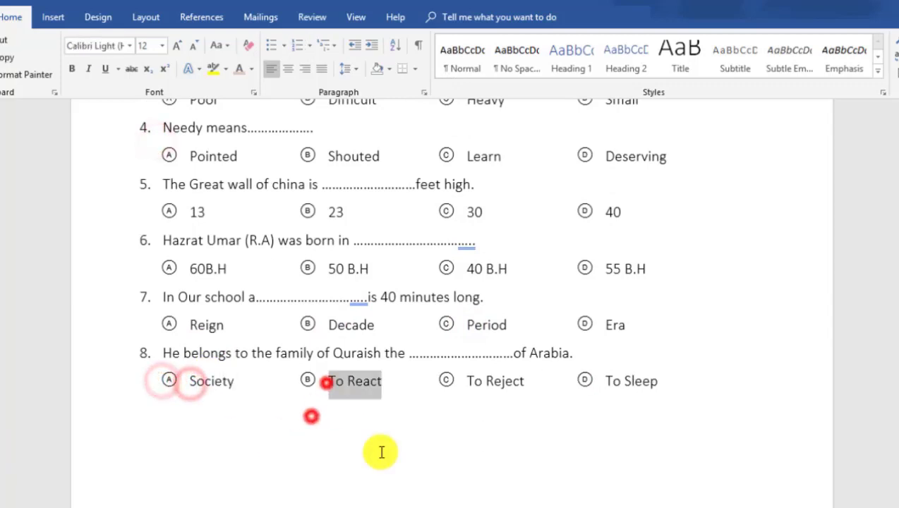
pyautogui.write('Hospitility')
pyautogui.moveTo(466, 381); pyautogui.dragTo(526, 381)
pyautogui.write('Nobility')
pyautogui.moveTo(606, 381); pyautogui.dragTo(660, 381)
pyautogui.write('Respe')
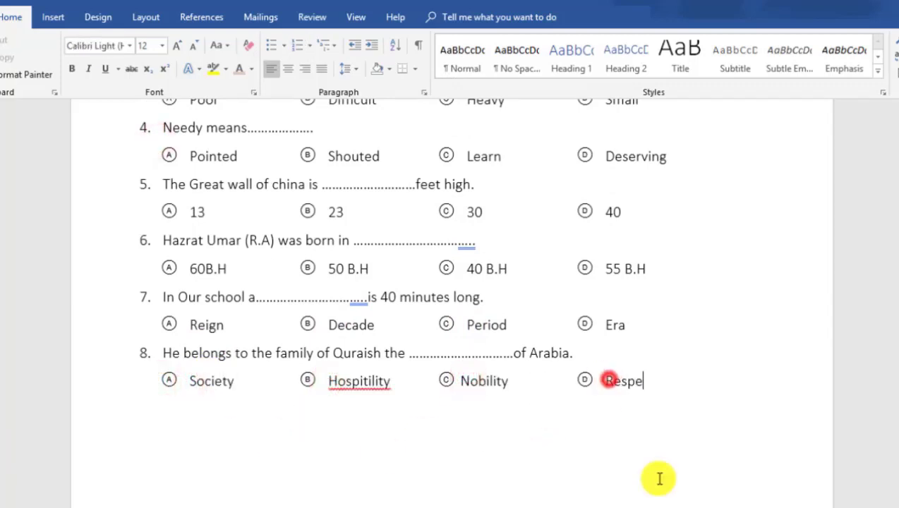
pyautogui.write('ctfully')
# - Add question 9, 'Nothing could …… him from his choosen path.', with options Remove, Get teach and Follow
pyautogui.press('Return')
pyautogui.write('9. Nothing could ....................................hi')
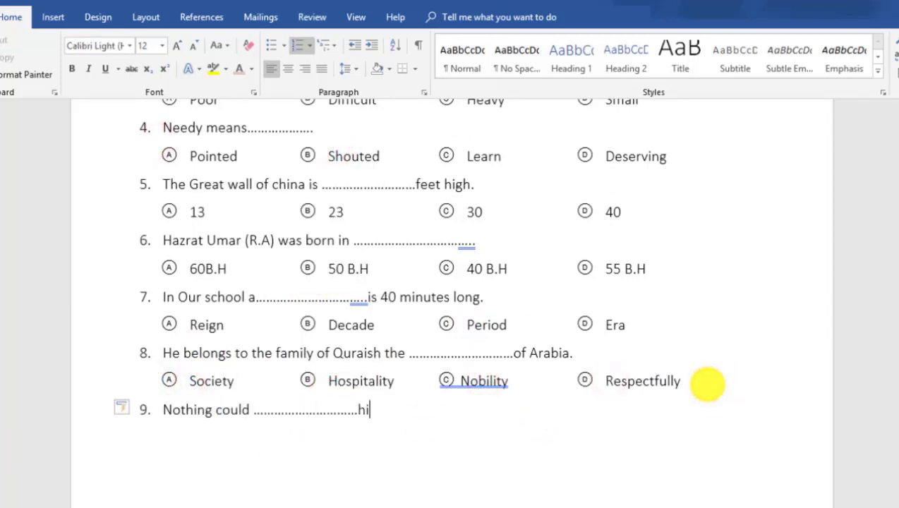
pyautogui.write('m from his choosen path.')
pyautogui.press('Return')
pyautogui.hotkey('ctrl', 'v')
pyautogui.moveTo(189, 437); pyautogui.dragTo(251, 438)
pyautogui.write('Remove')
pyautogui.moveTo(328, 437); pyautogui.dragTo(382, 438)
pyautogui.write('Get ')
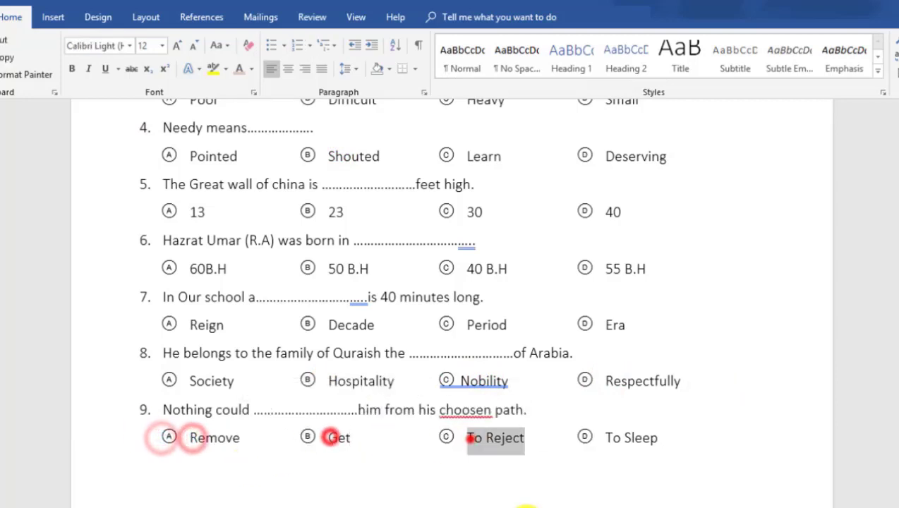
pyautogui.write('teach')
pyautogui.moveTo(606, 438); pyautogui.dragTo(660, 437)
pyautogui.write('Follow')
# - Add question 10, 'We produce vegetables …… the field.', with options on, in, at and over
pyautogui.scroll(-2, 452, 283)
pyautogui.press('Return')
pyautogui.write('10. We produce')
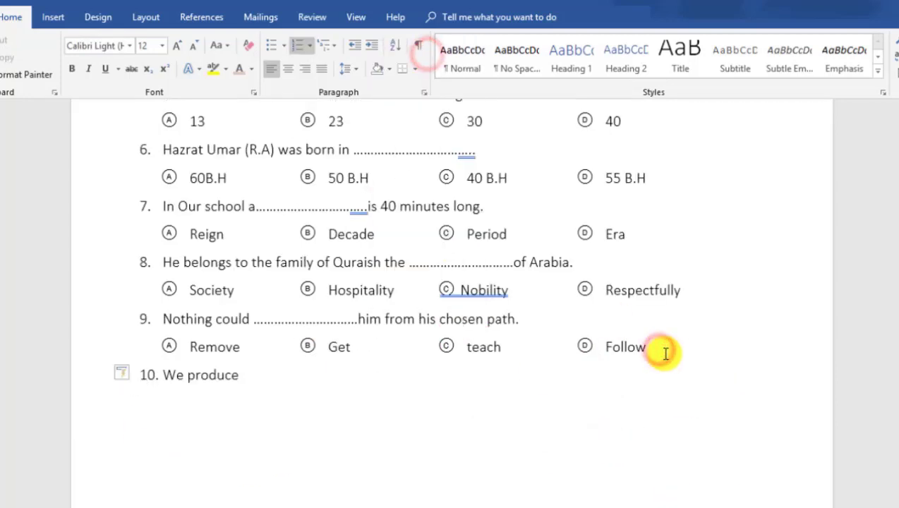
pyautogui.write(' vegetables.............................the field.')
pyautogui.press('Return')
pyautogui.hotkey('ctrl', 'v')
pyautogui.moveTo(189, 403); pyautogui.dragTo(255, 403)
pyautogui.write('on')
pyautogui.moveTo(327, 403); pyautogui.dragTo(382, 403)
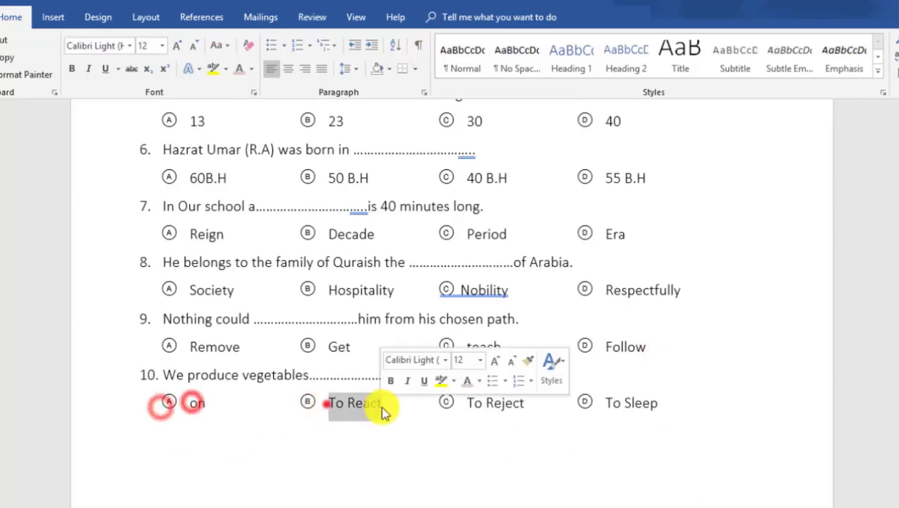
pyautogui.write('in')
pyautogui.moveTo(467, 403); pyautogui.dragTo(518, 404)
pyautogui.write('at')
pyautogui.moveTo(605, 403); pyautogui.dragTo(661, 403)
pyautogui.write('over')
pyautogui.scroll(-3, 432, 395)
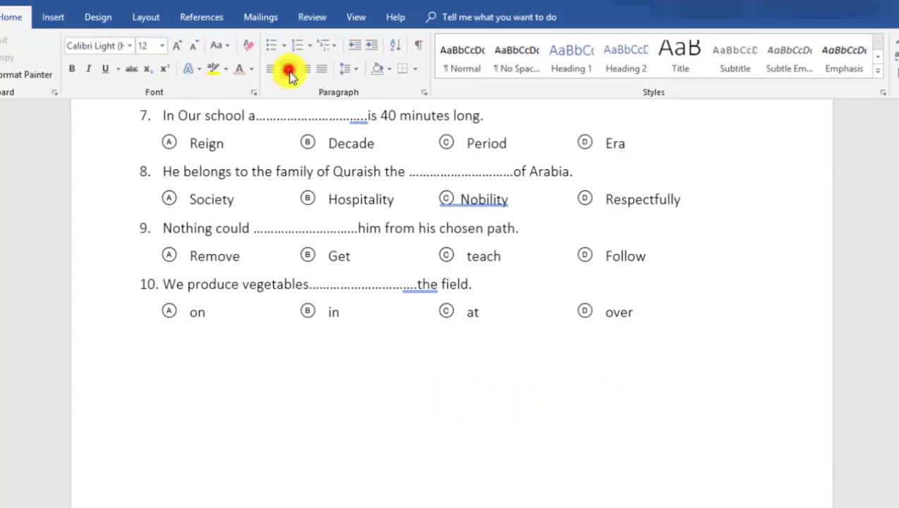
# - End the paper with '****Good luck****' and add the missing space before 'the field' in question 10
pyautogui.write('****Good luck****')
pyautogui.rightClick(416, 285)
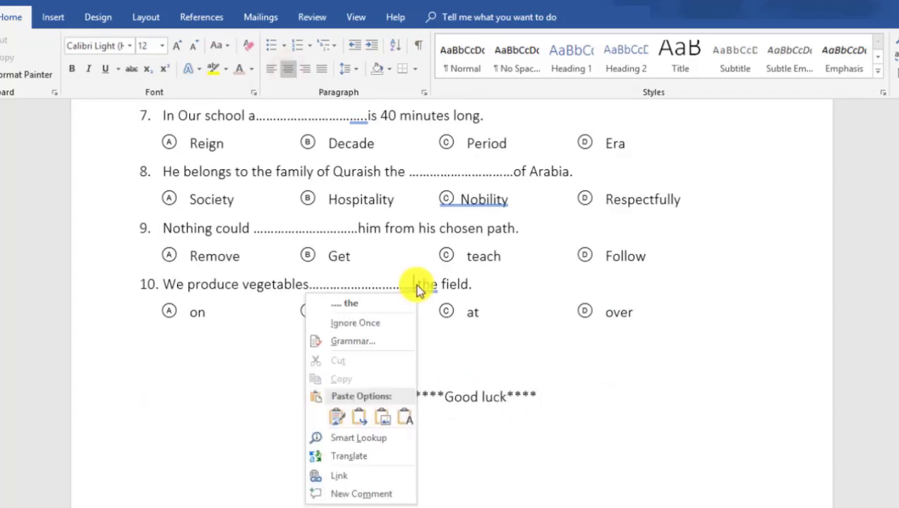
pyautogui.click(379, 303)
pyautogui.scroll(3, 452, 310)
# - Clear the proofing flags on 'Nobility' and question 7's blank, then scroll back to the top
pyautogui.rightClick(477, 290)
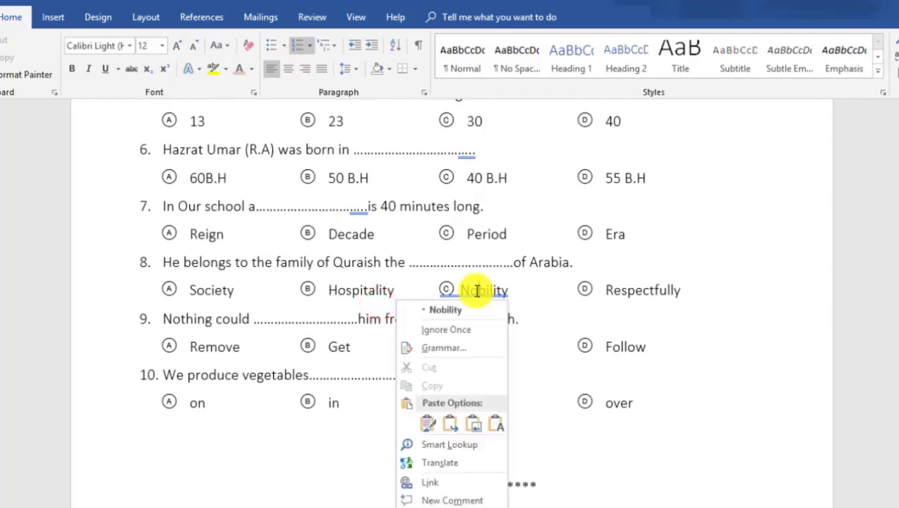
pyautogui.click(452, 310)
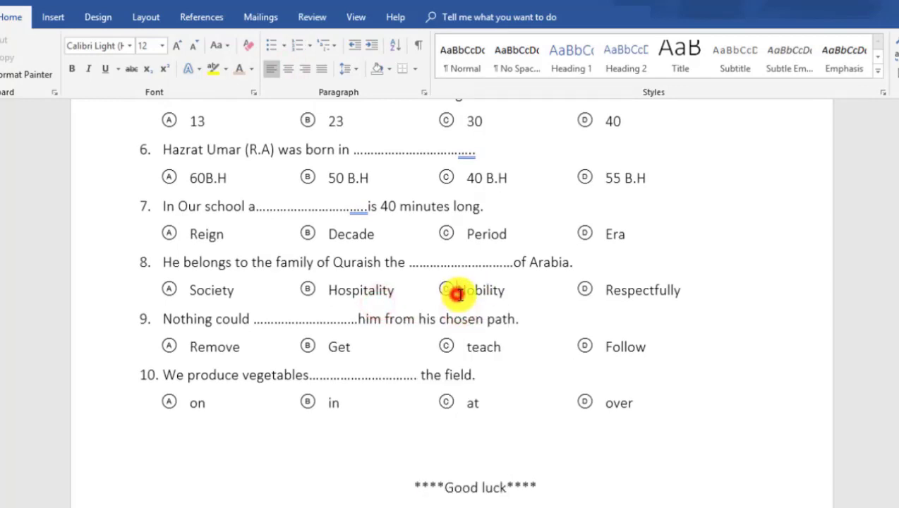
pyautogui.click(473, 297)
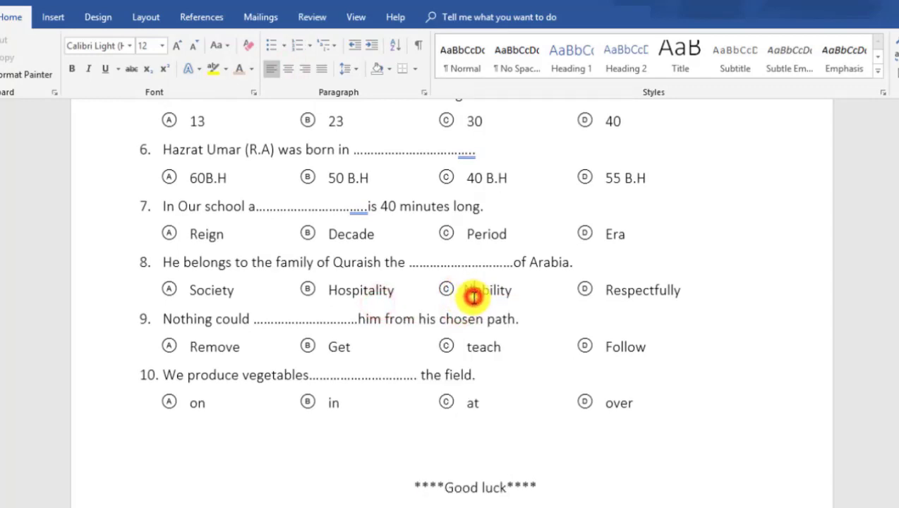
pyautogui.scroll(3, 423, 311)
pyautogui.rightClick(365, 342)
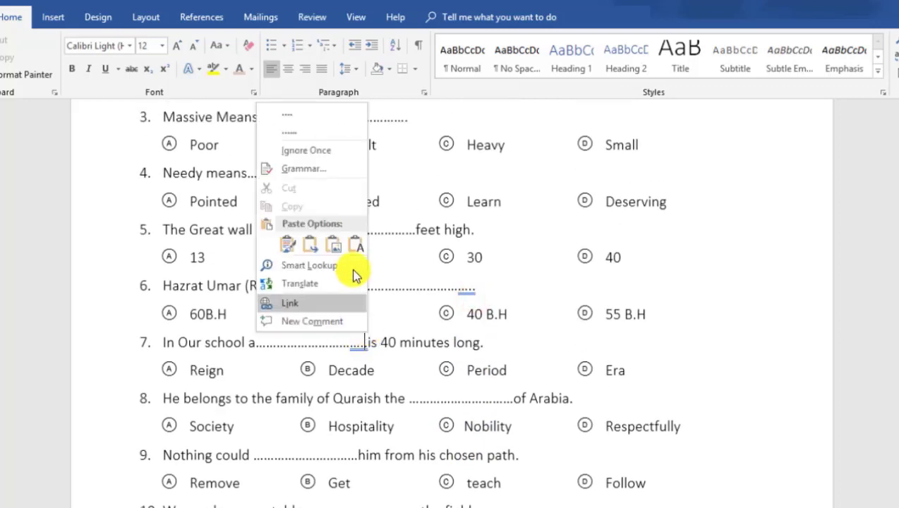
pyautogui.click(301, 133)
pyautogui.scroll(1, 407, 311)
pyautogui.scroll(5, 408, 311)
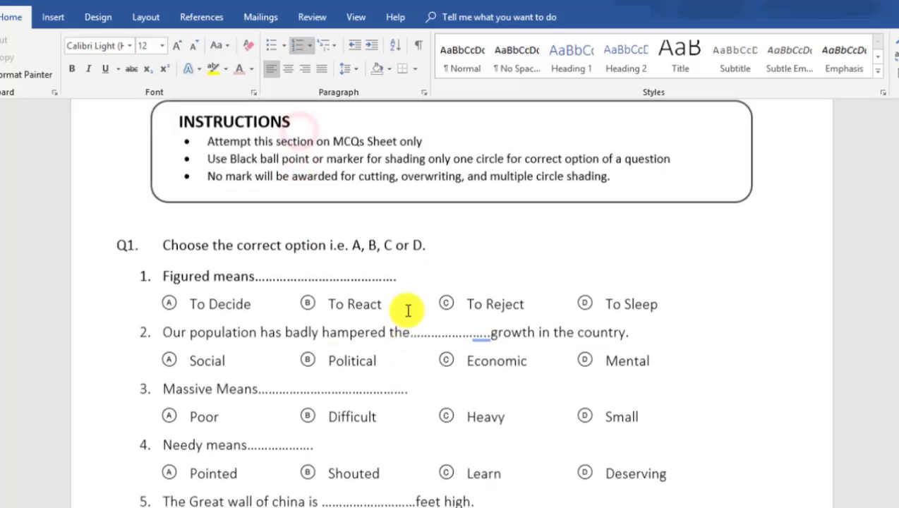
pyautogui.scroll(5, 408, 311)
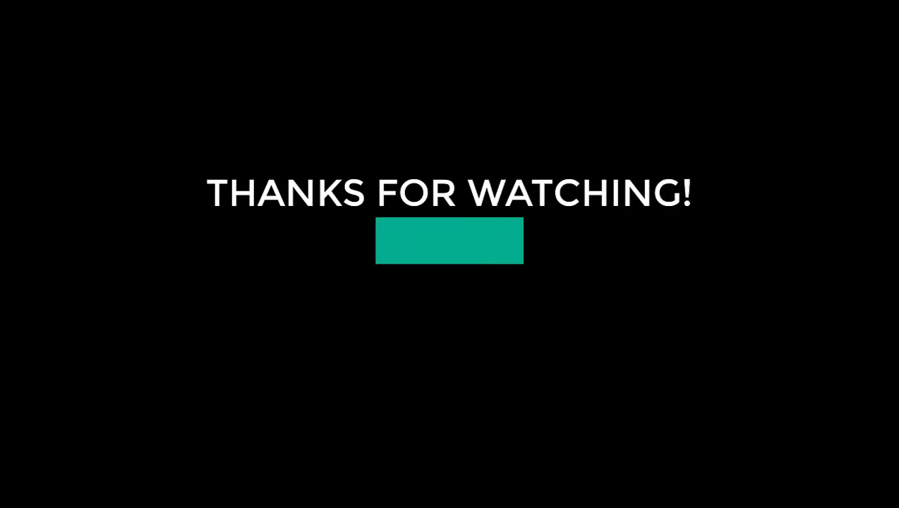